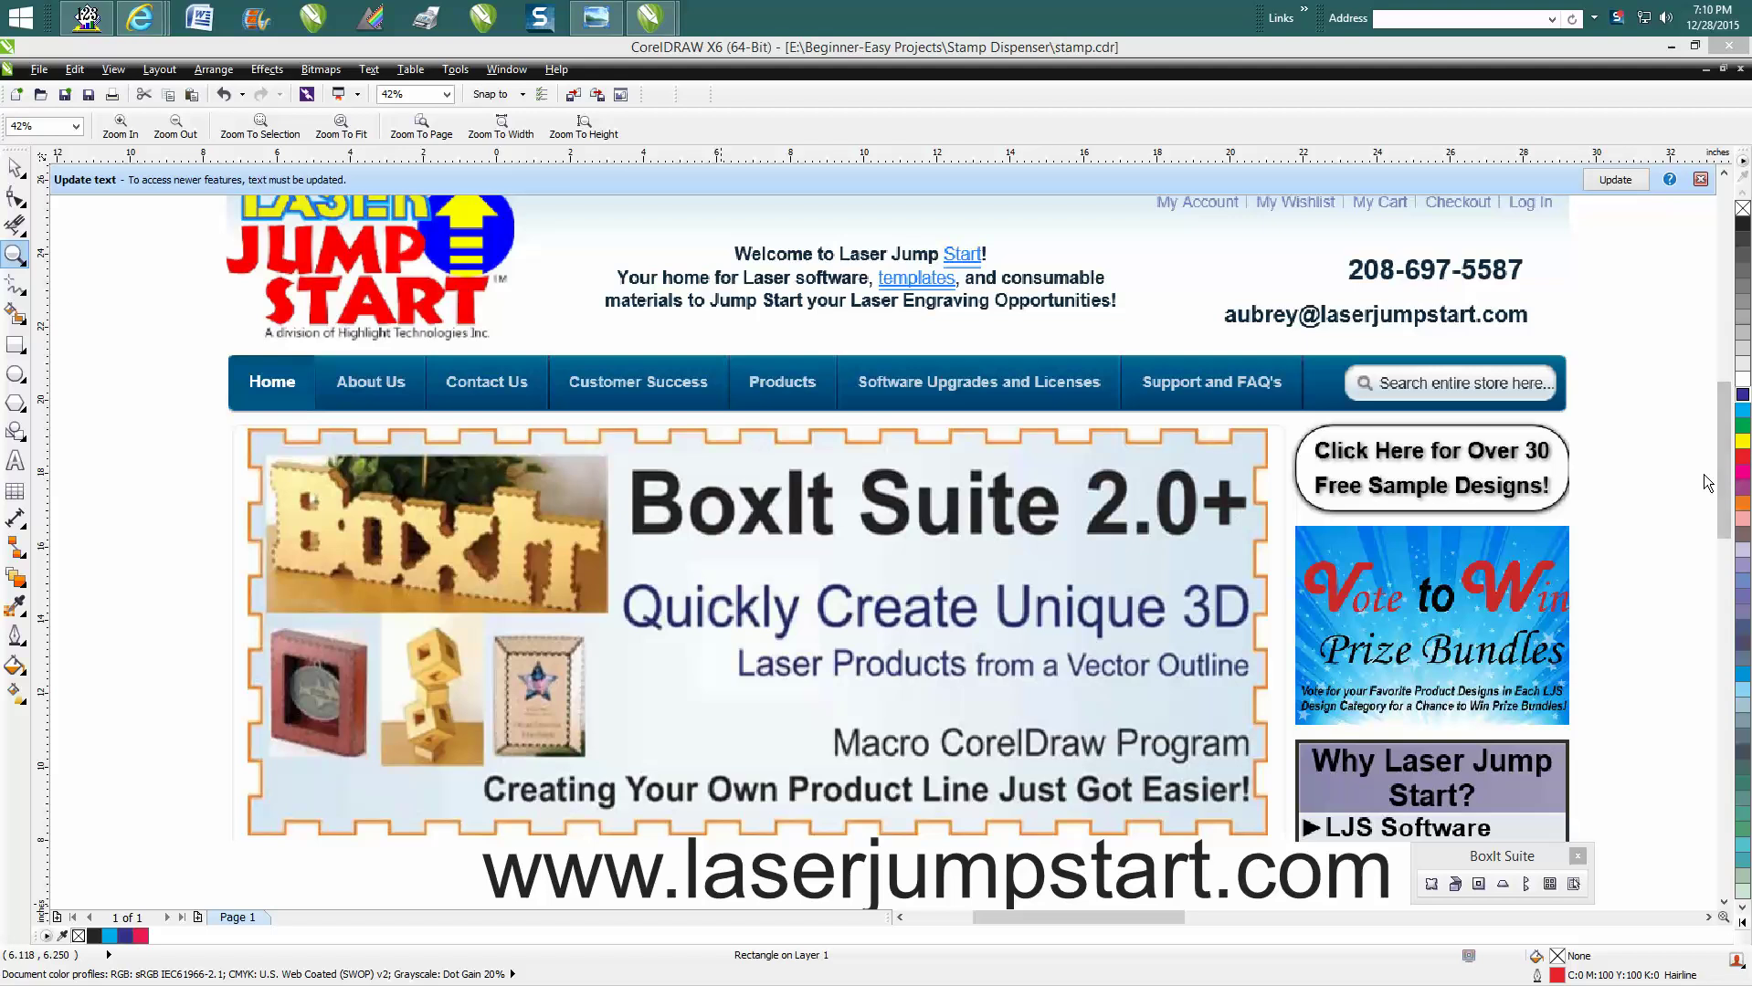
- Zoom in on the red 2-inch square and drag it toward the canvas centre (about x 7.193", y 2.035")
scroll(1726, 481, "up", 1)
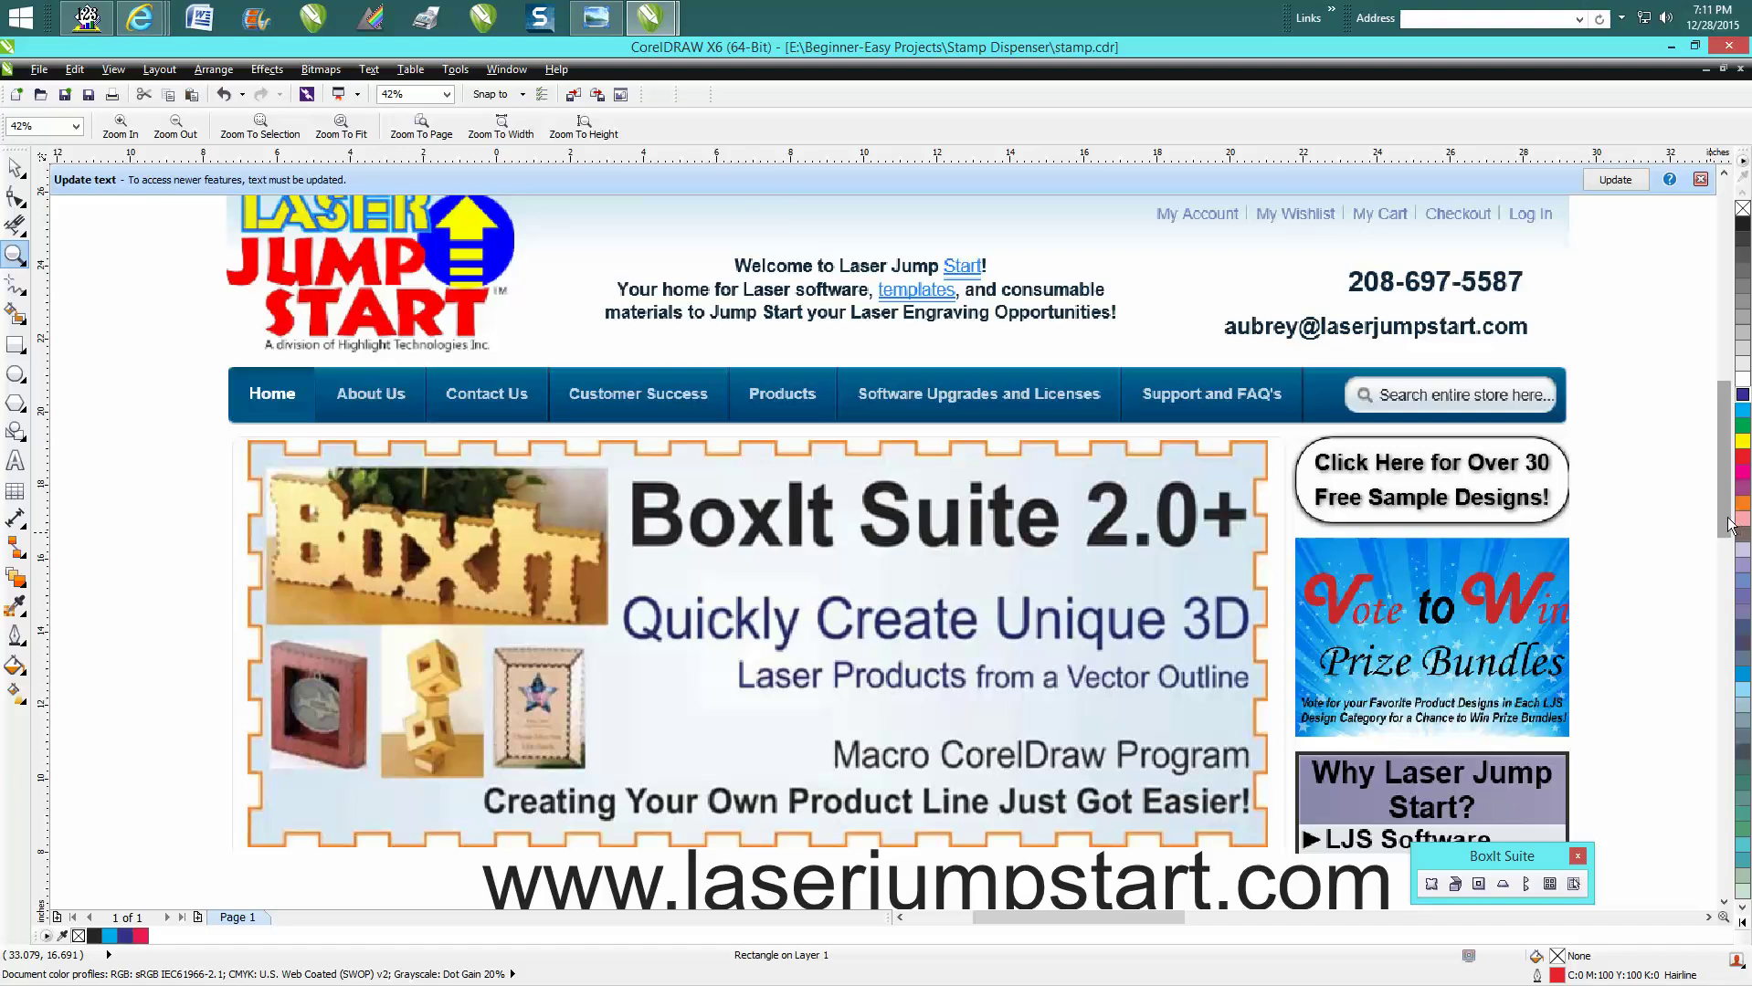
scroll(1729, 525, "down", 1)
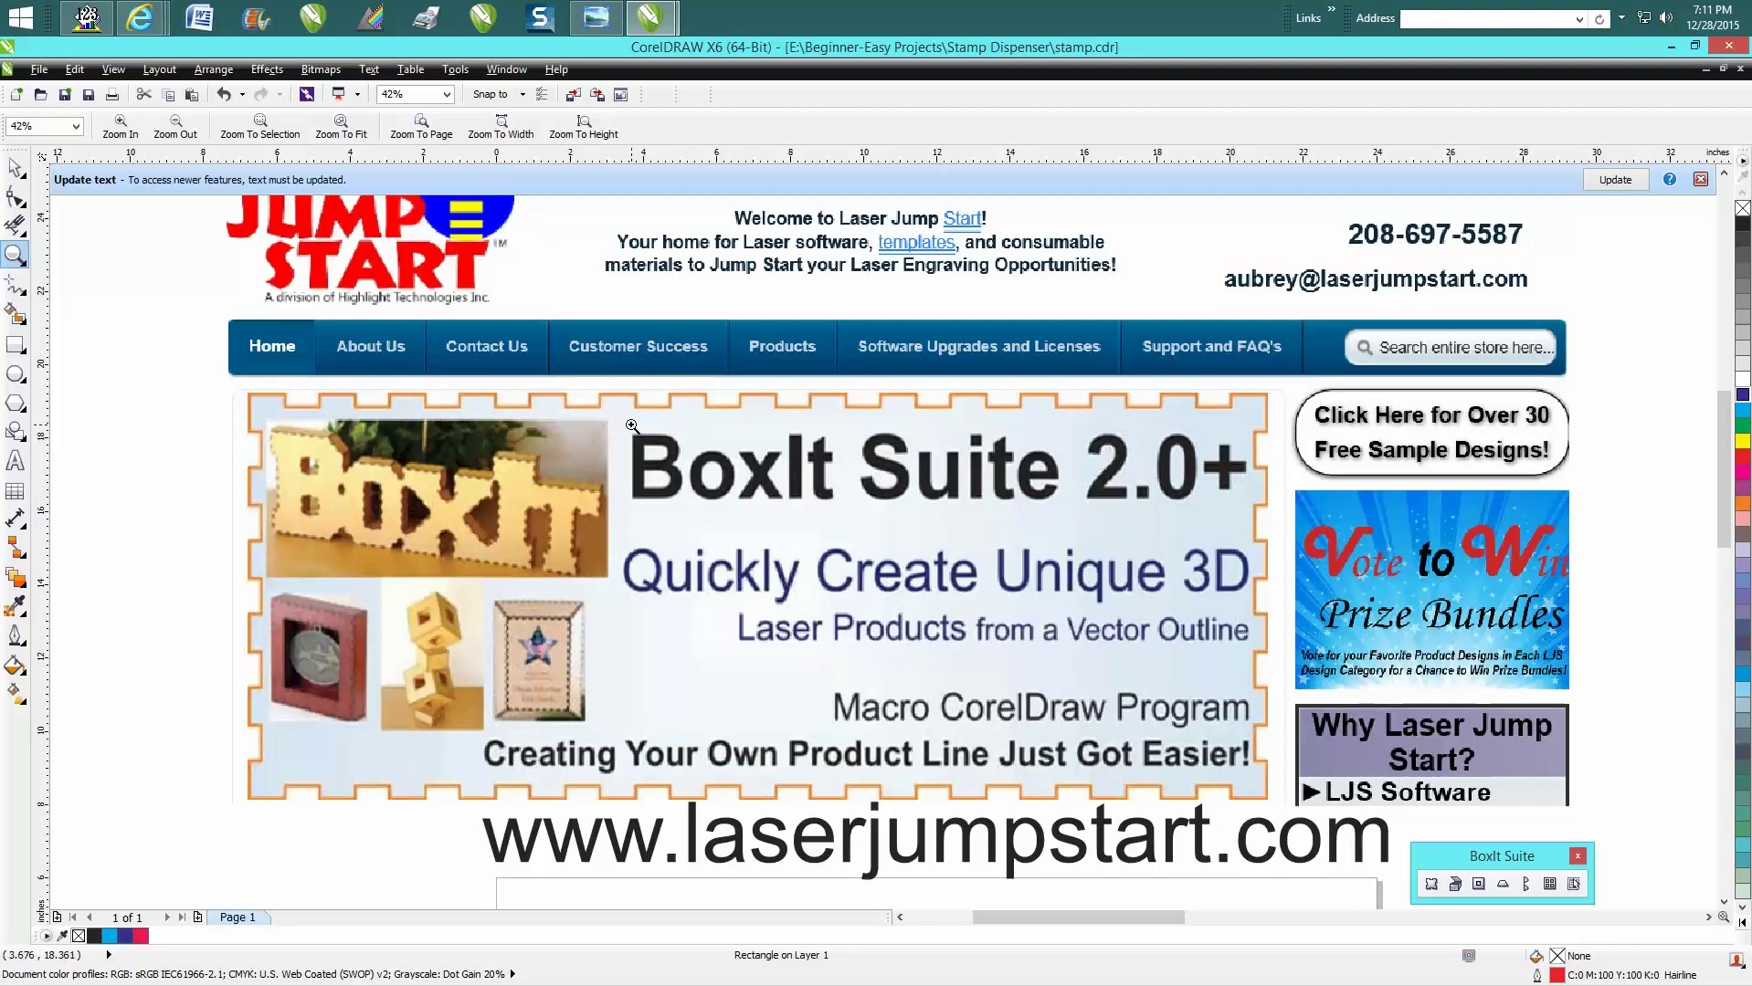
scroll(627, 425, "down", 4)
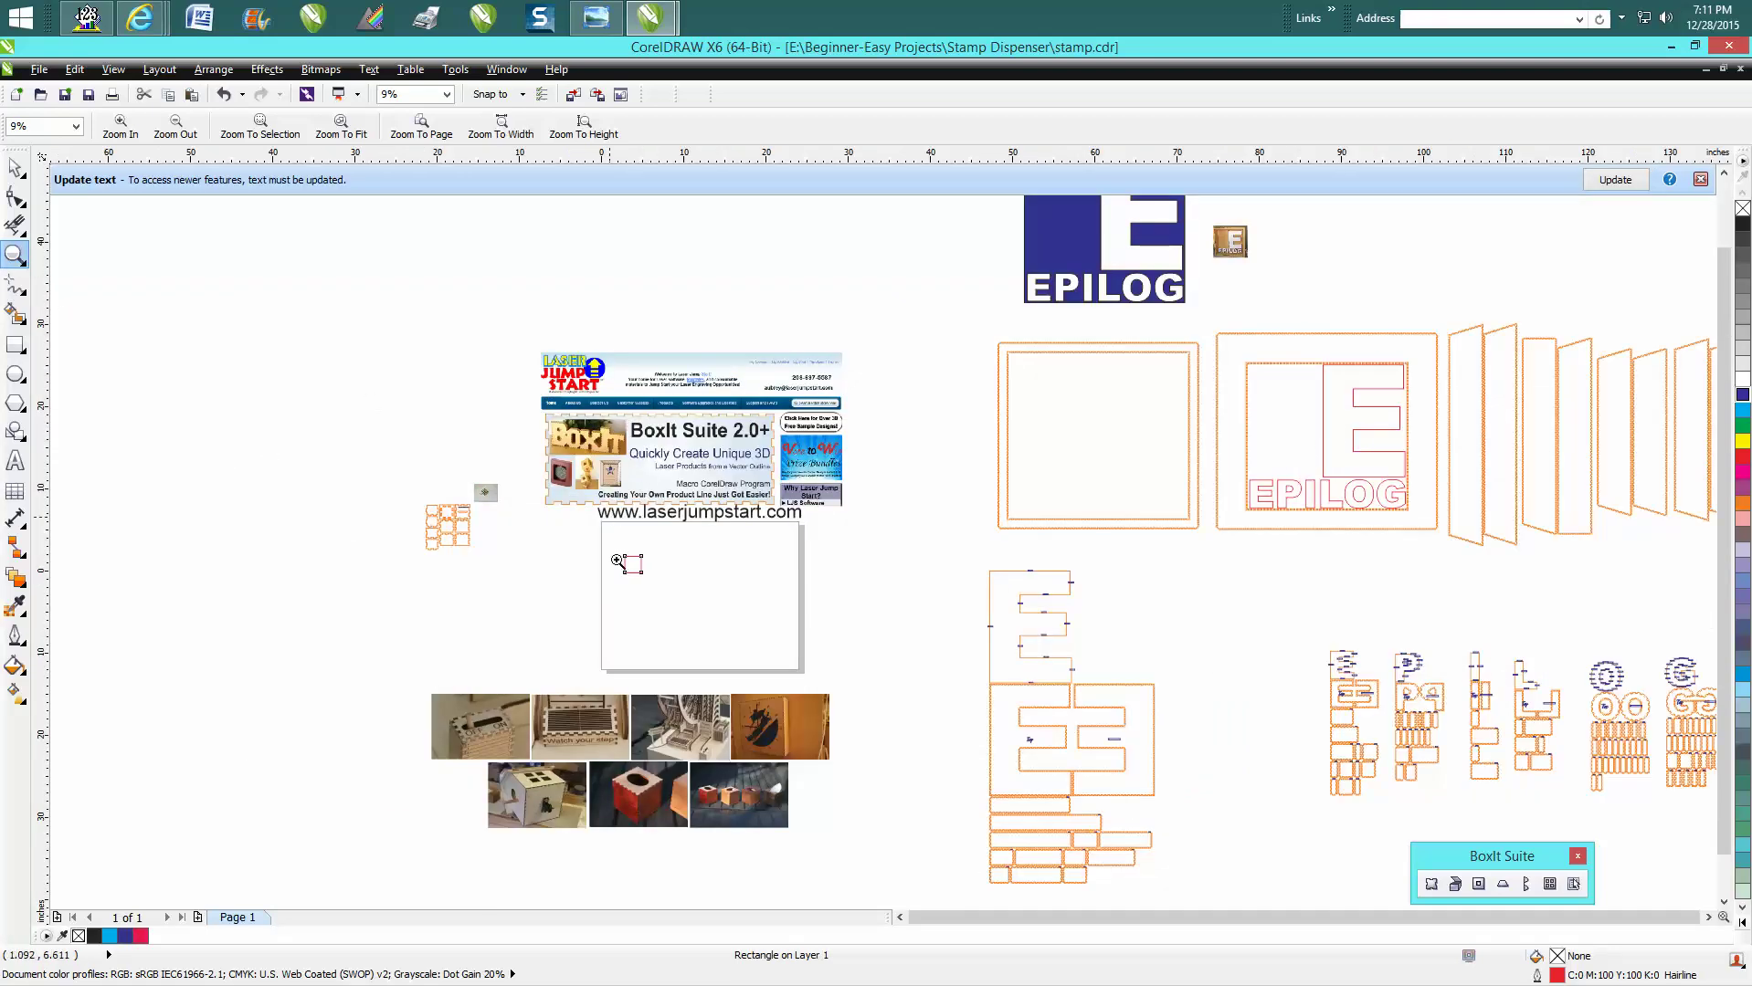
left_click_drag(605, 517, 805, 616)
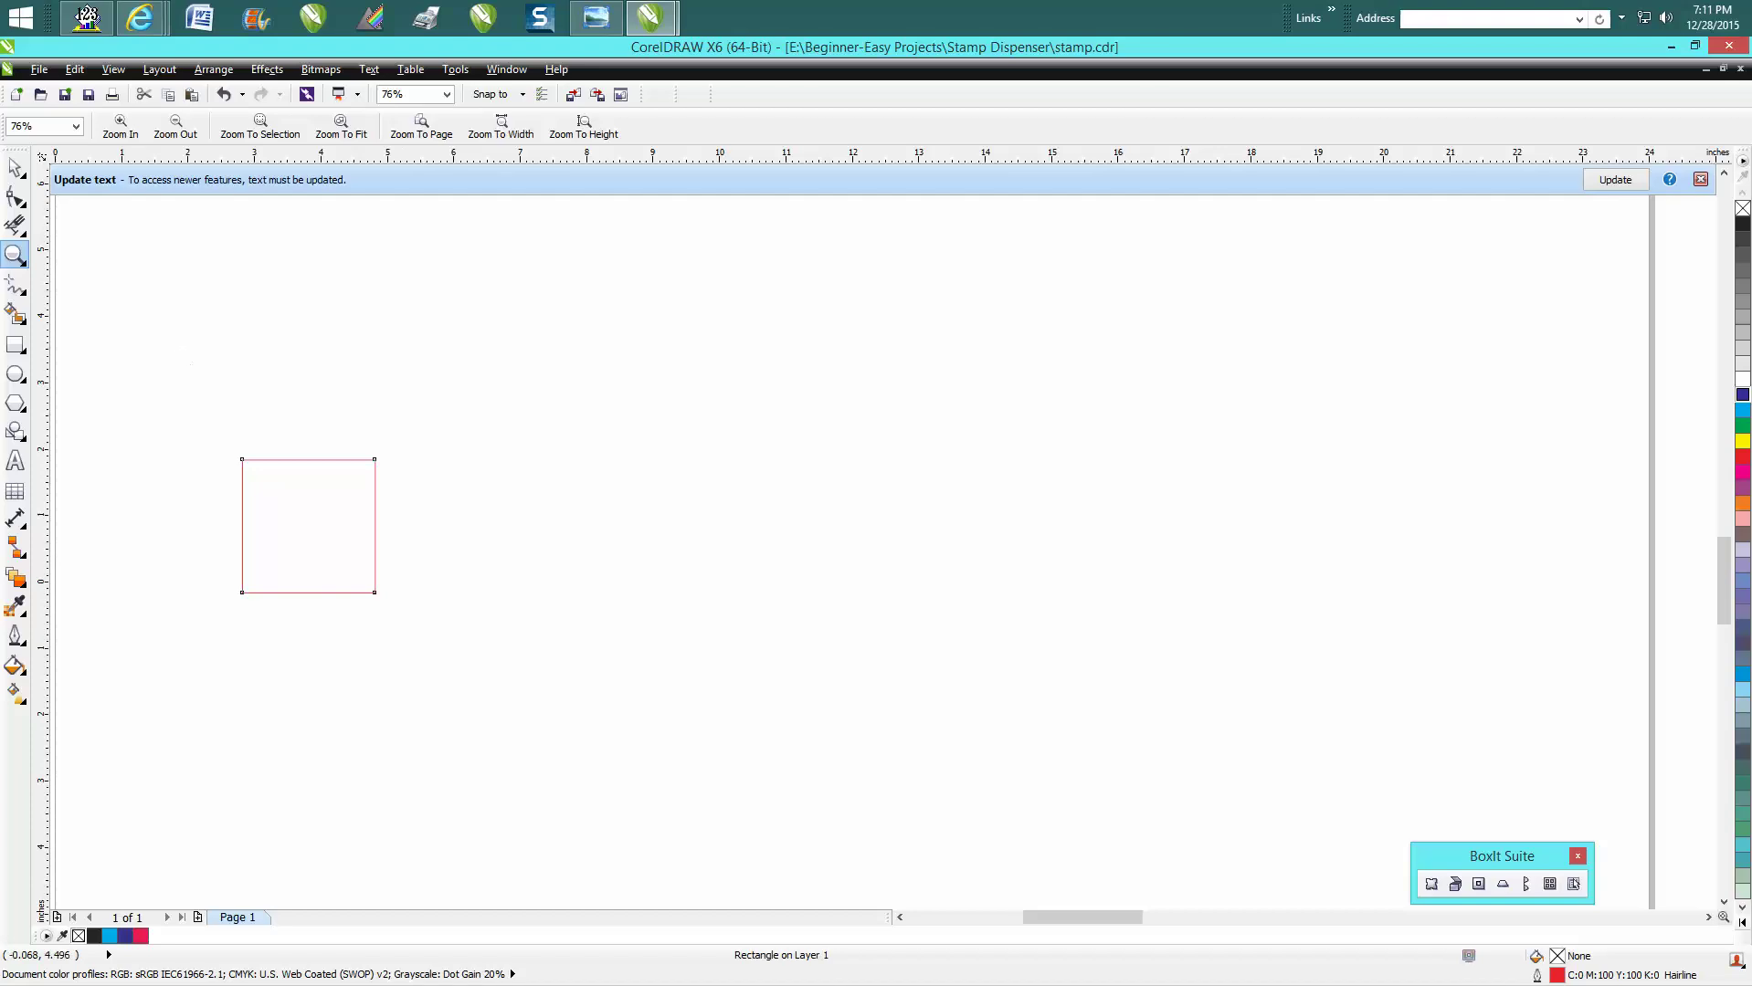
left_click(15, 167)
left_click_drag(1542, 863, 705, 271)
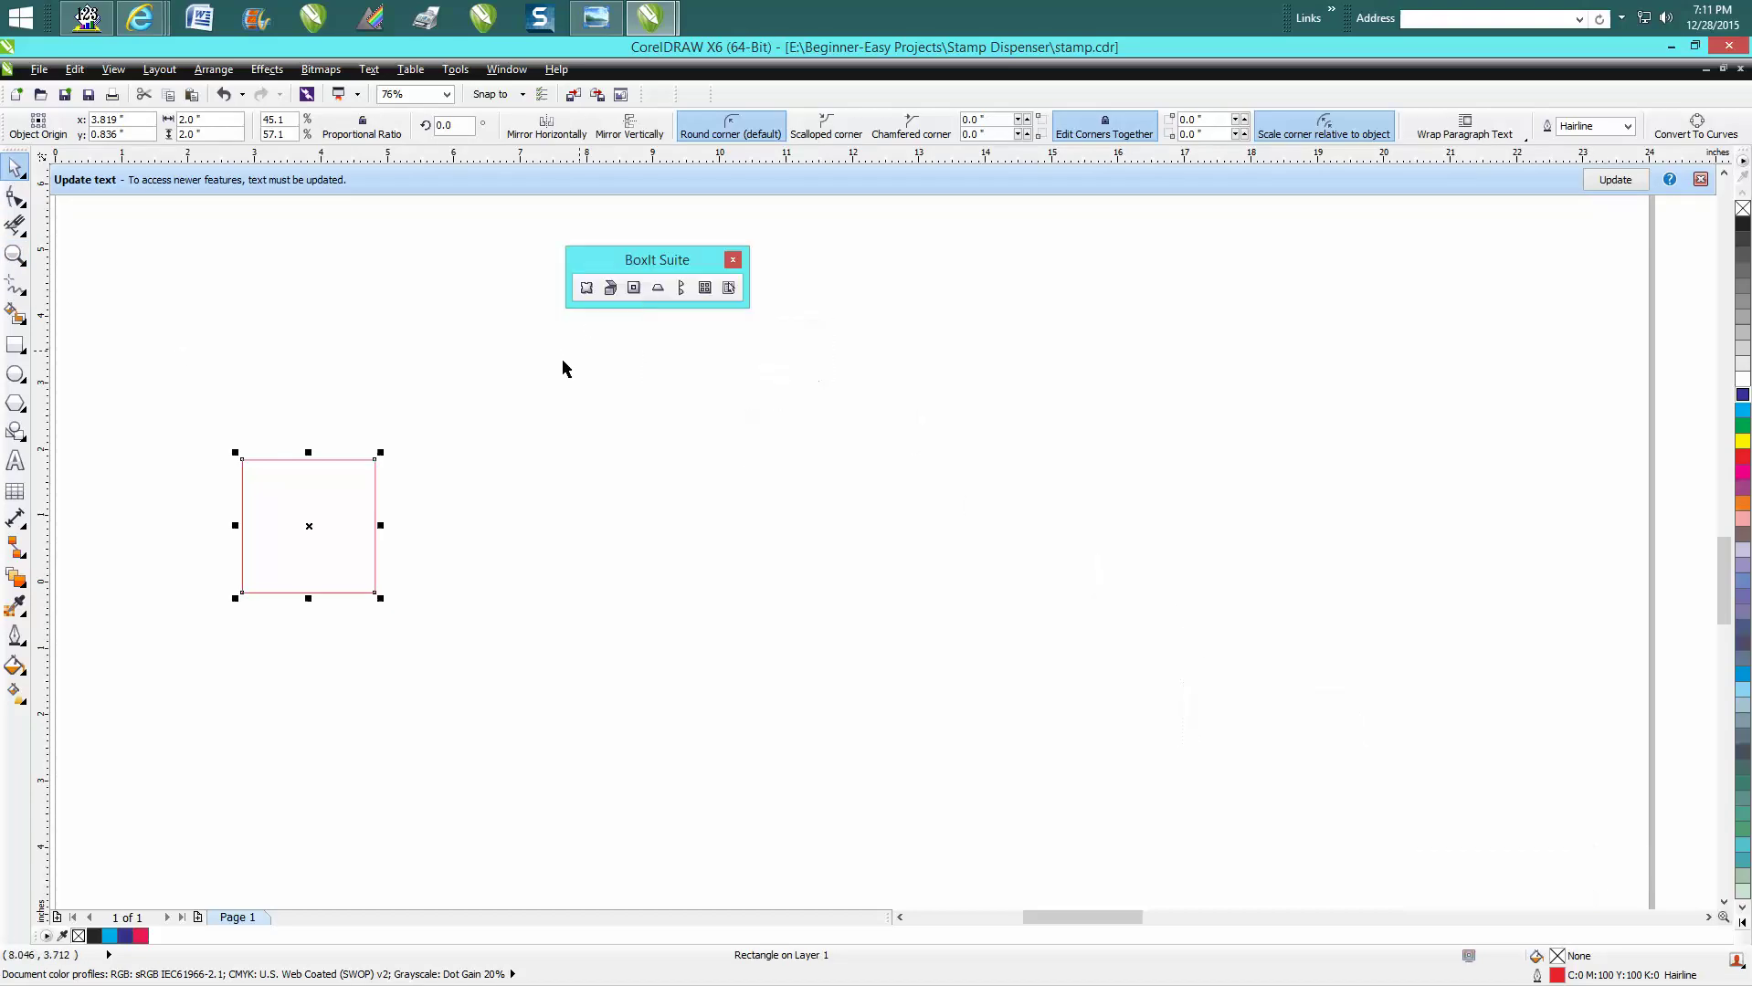
left_click_drag(312, 526, 537, 447)
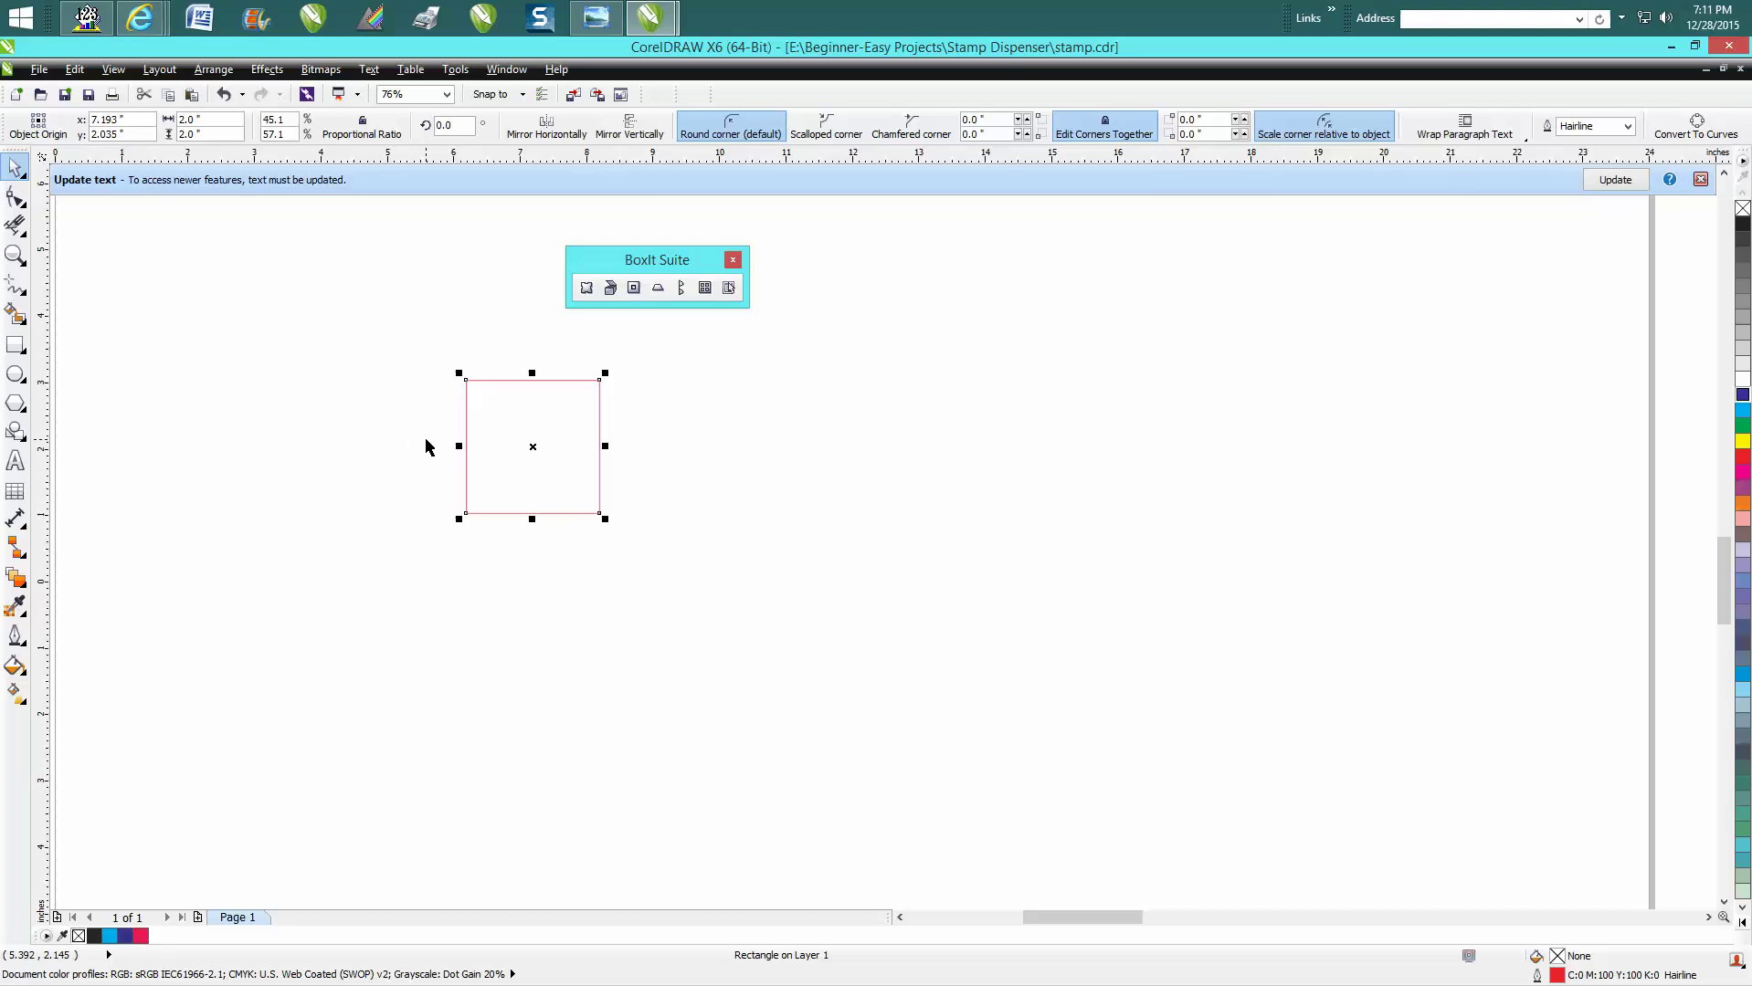
- In BoxIt for the square, set Bottom to None then back to Lid, and tick Label Parts
left_click(588, 288)
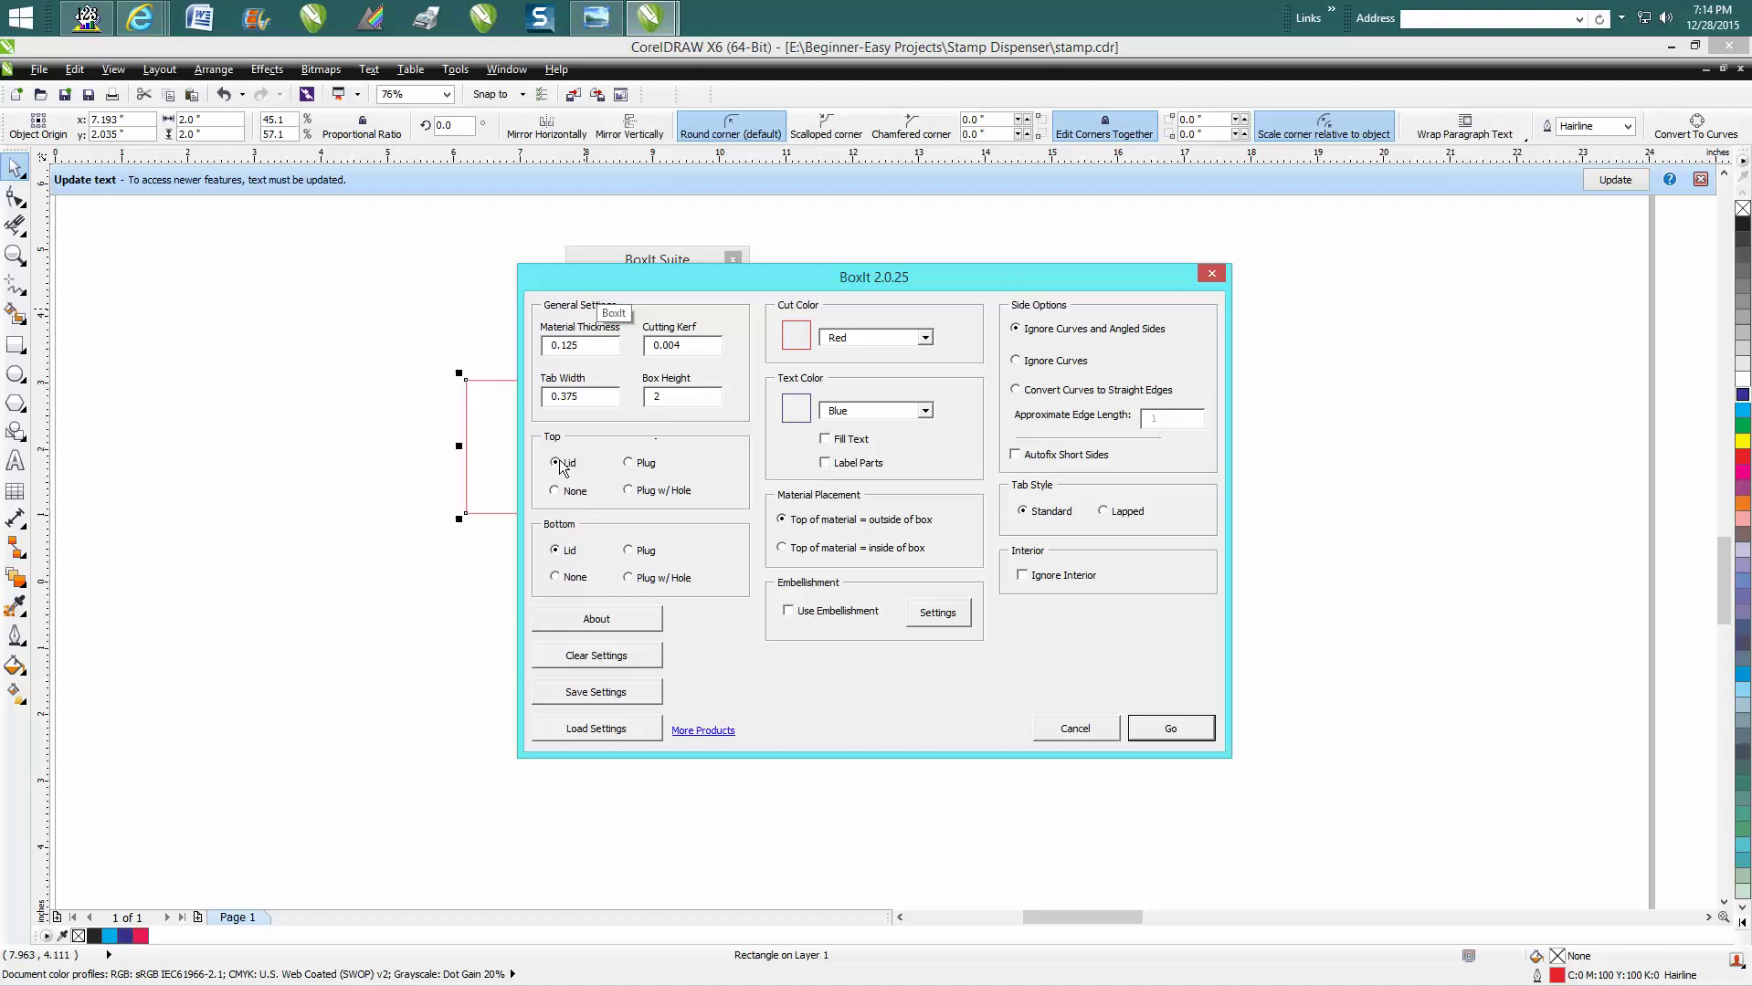
left_click(555, 577)
left_click(558, 552)
left_click(827, 464)
- Generate the labelled Top, Bottom and A1–A4 parts, scroll to view them, then undo them
left_click(1166, 728)
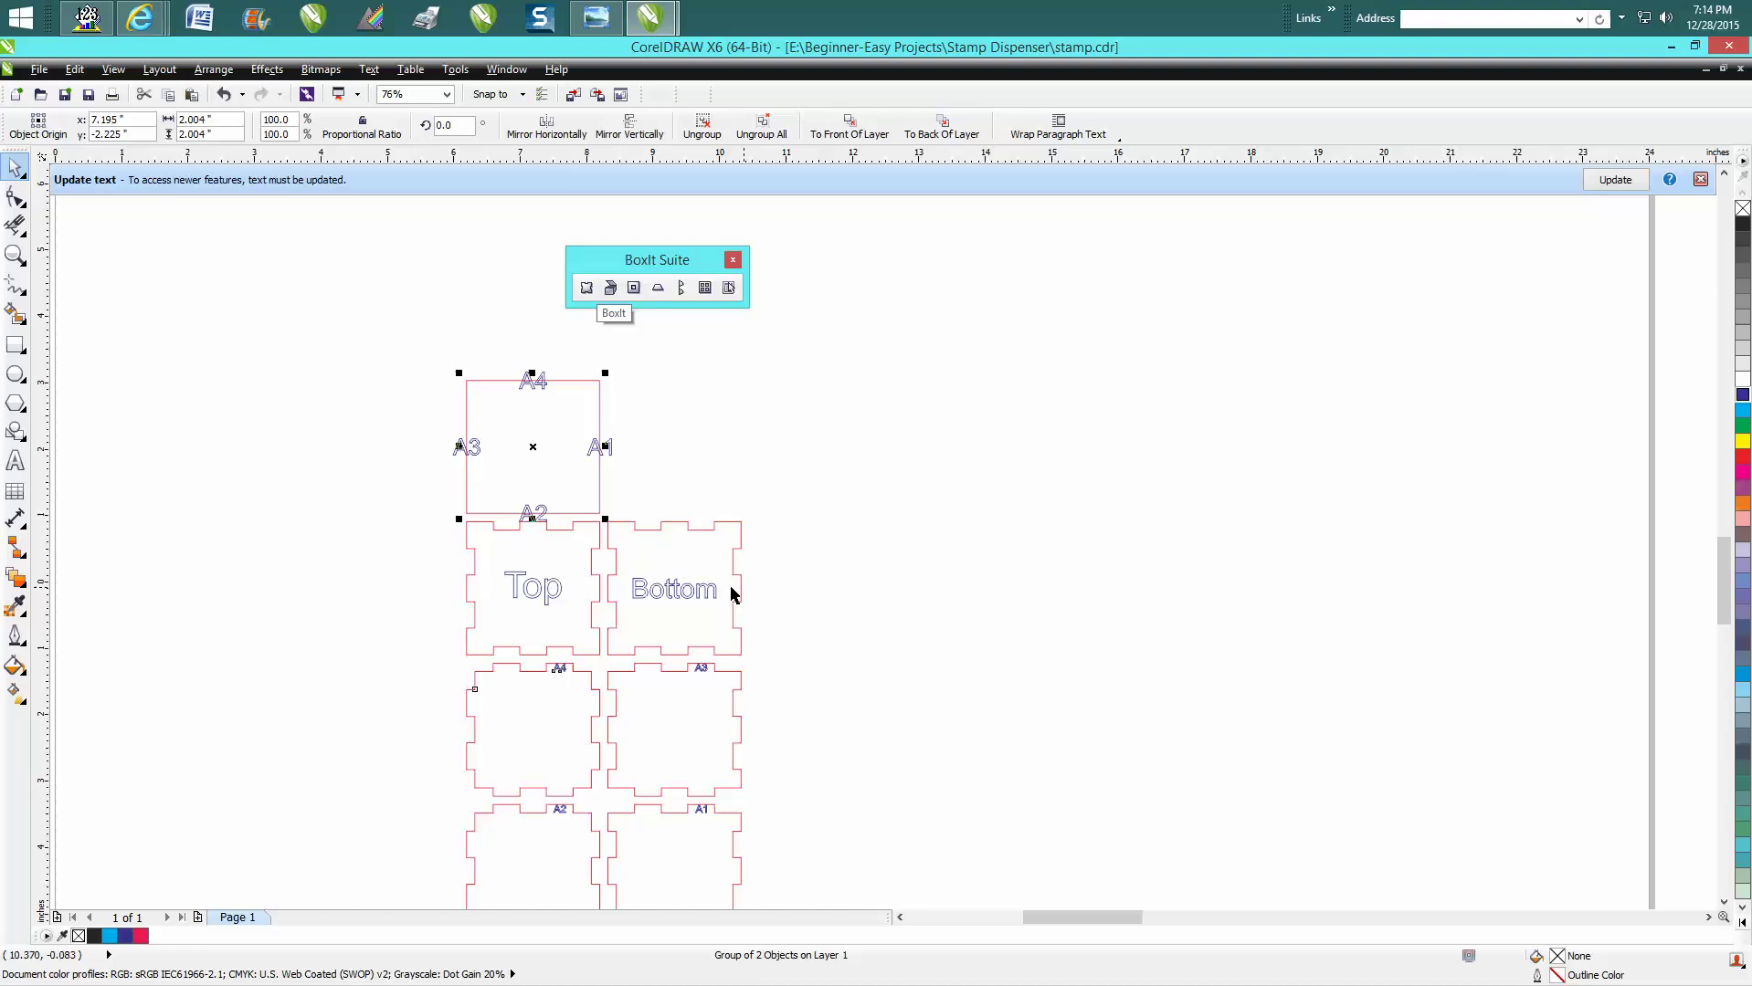
left_click_drag(1724, 559, 1723, 569)
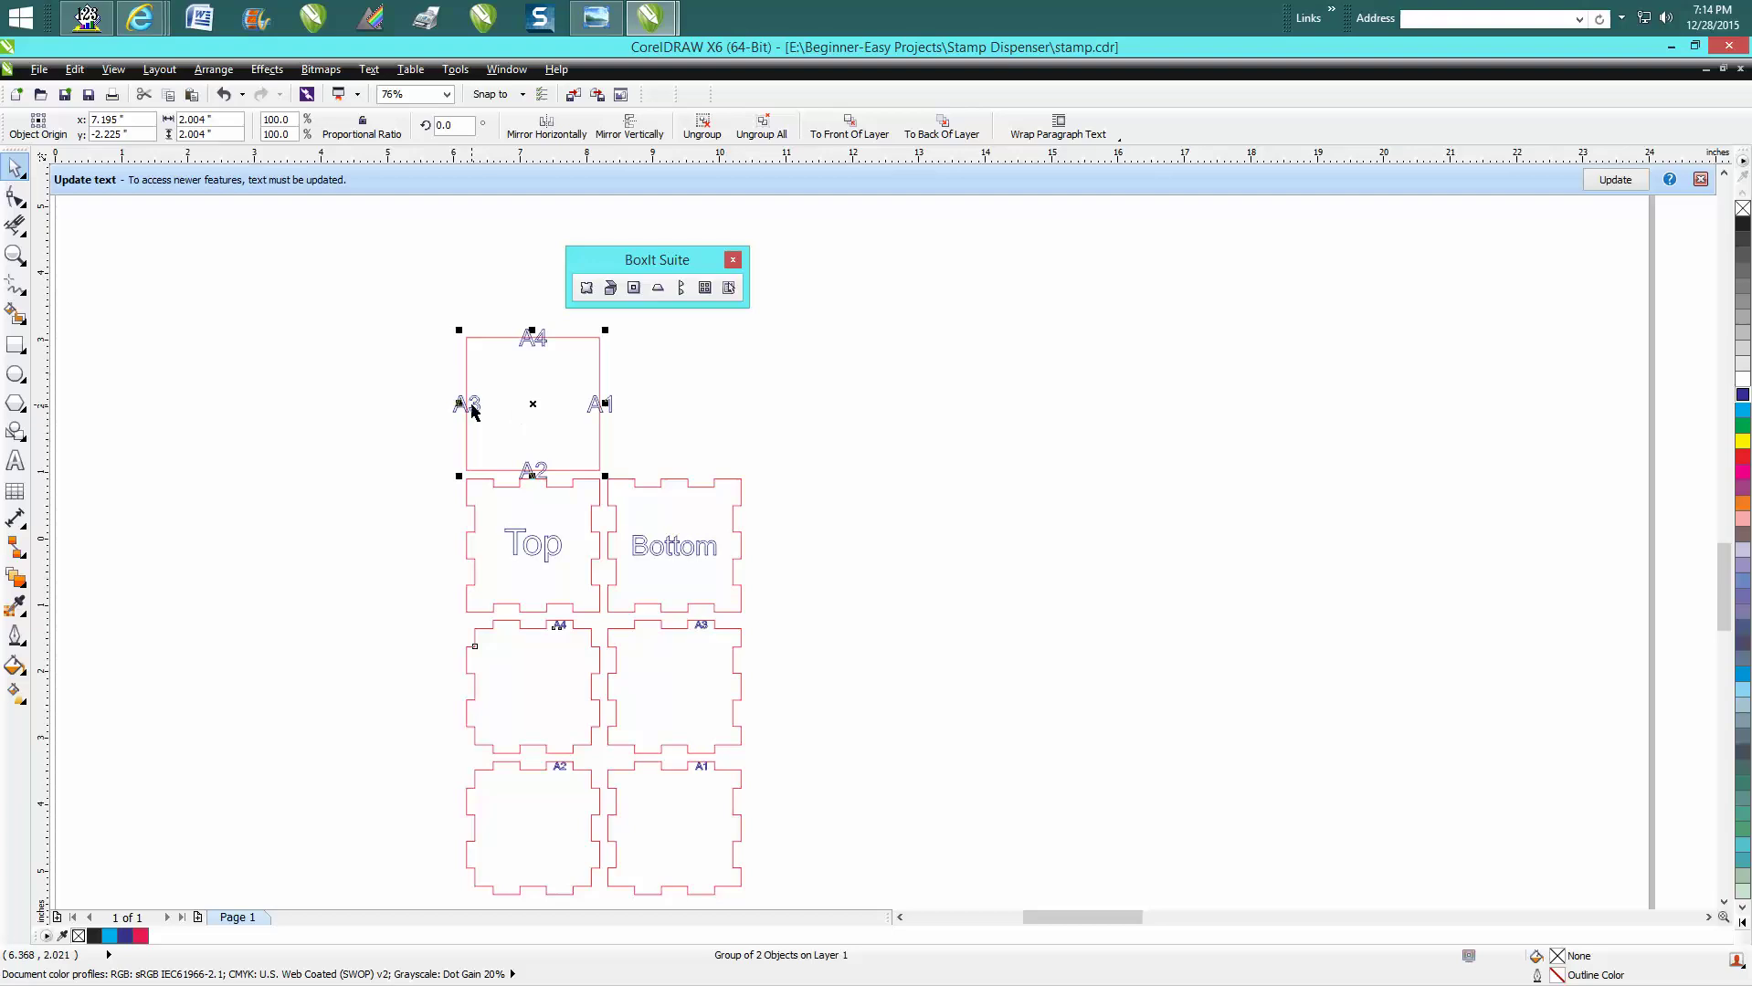
left_click(223, 94)
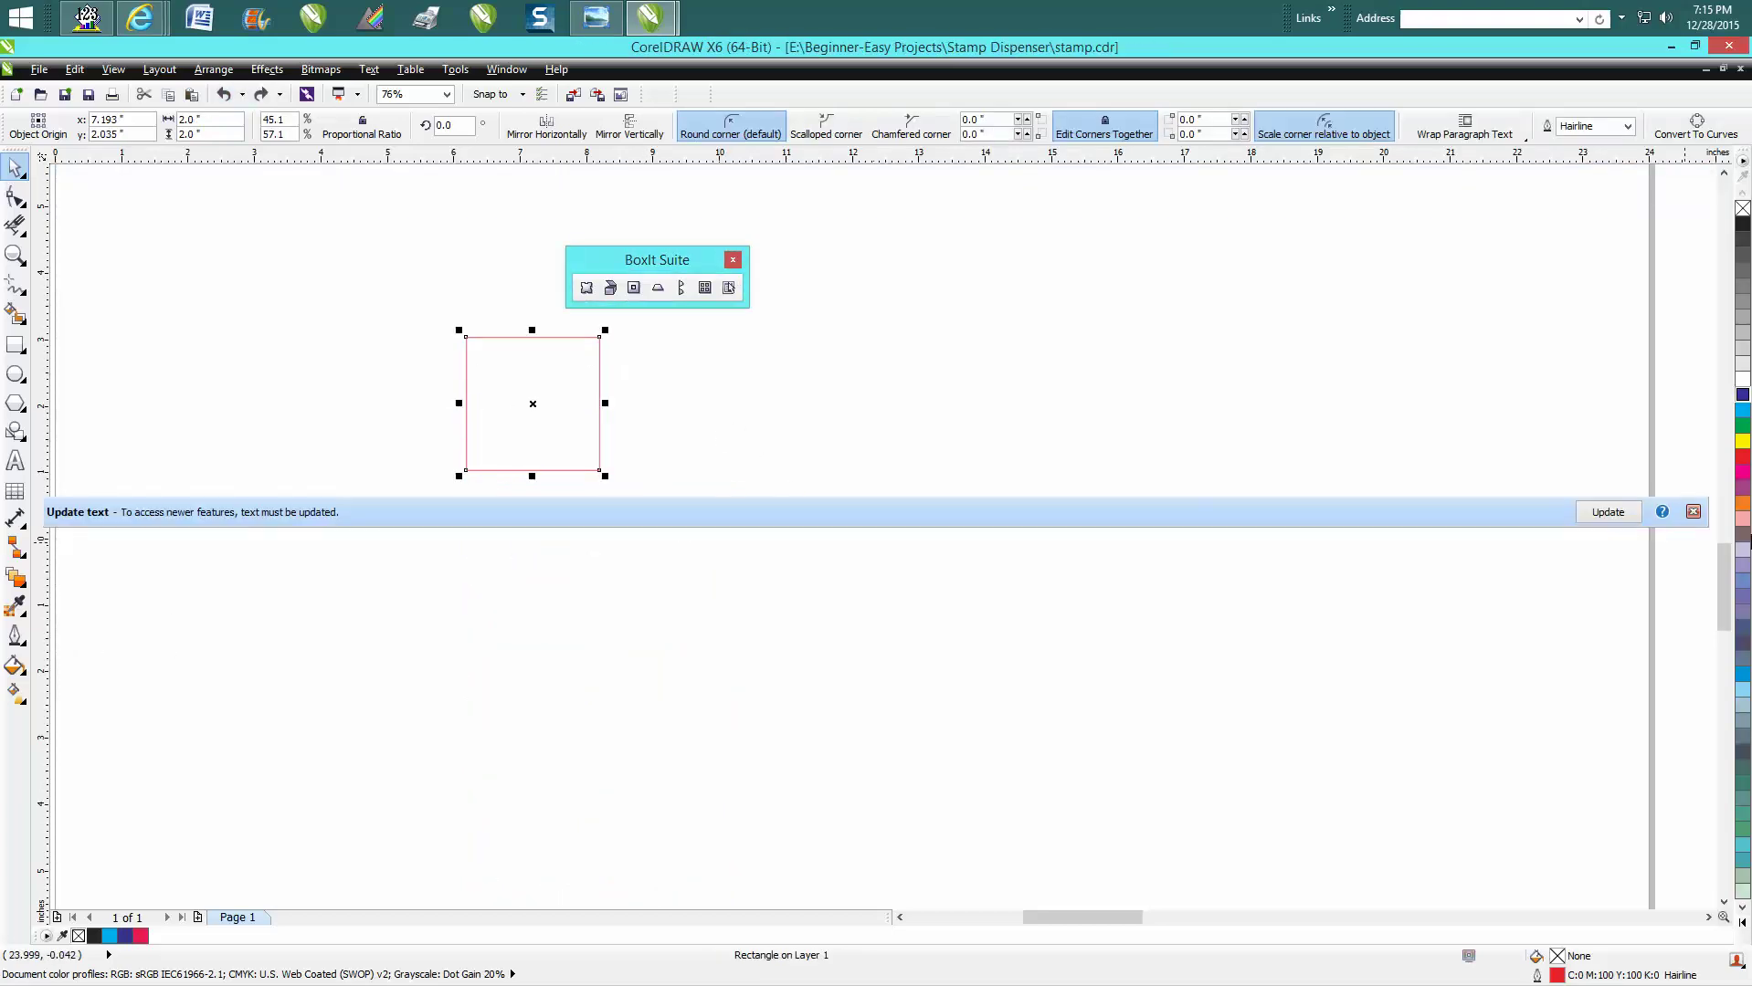
- Dismiss the Update text bar and rerun BoxIt with Label Parts unticked to get six unlabelled panels
left_click(1694, 512)
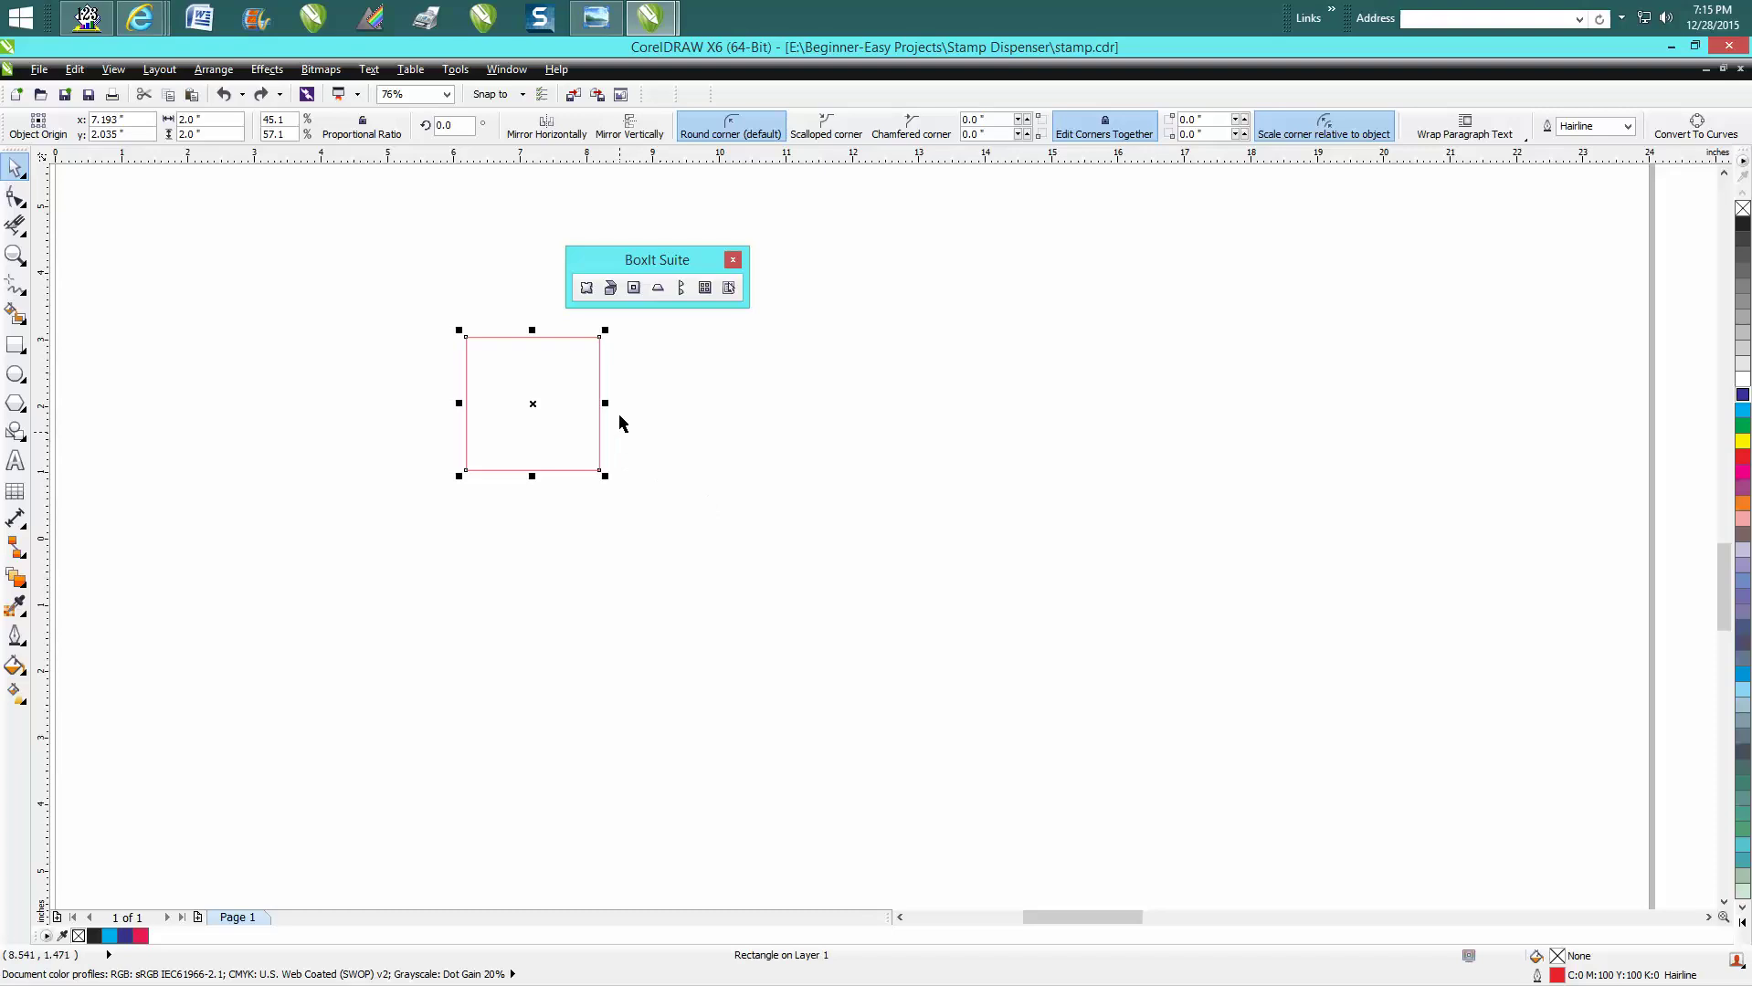
left_click(586, 289)
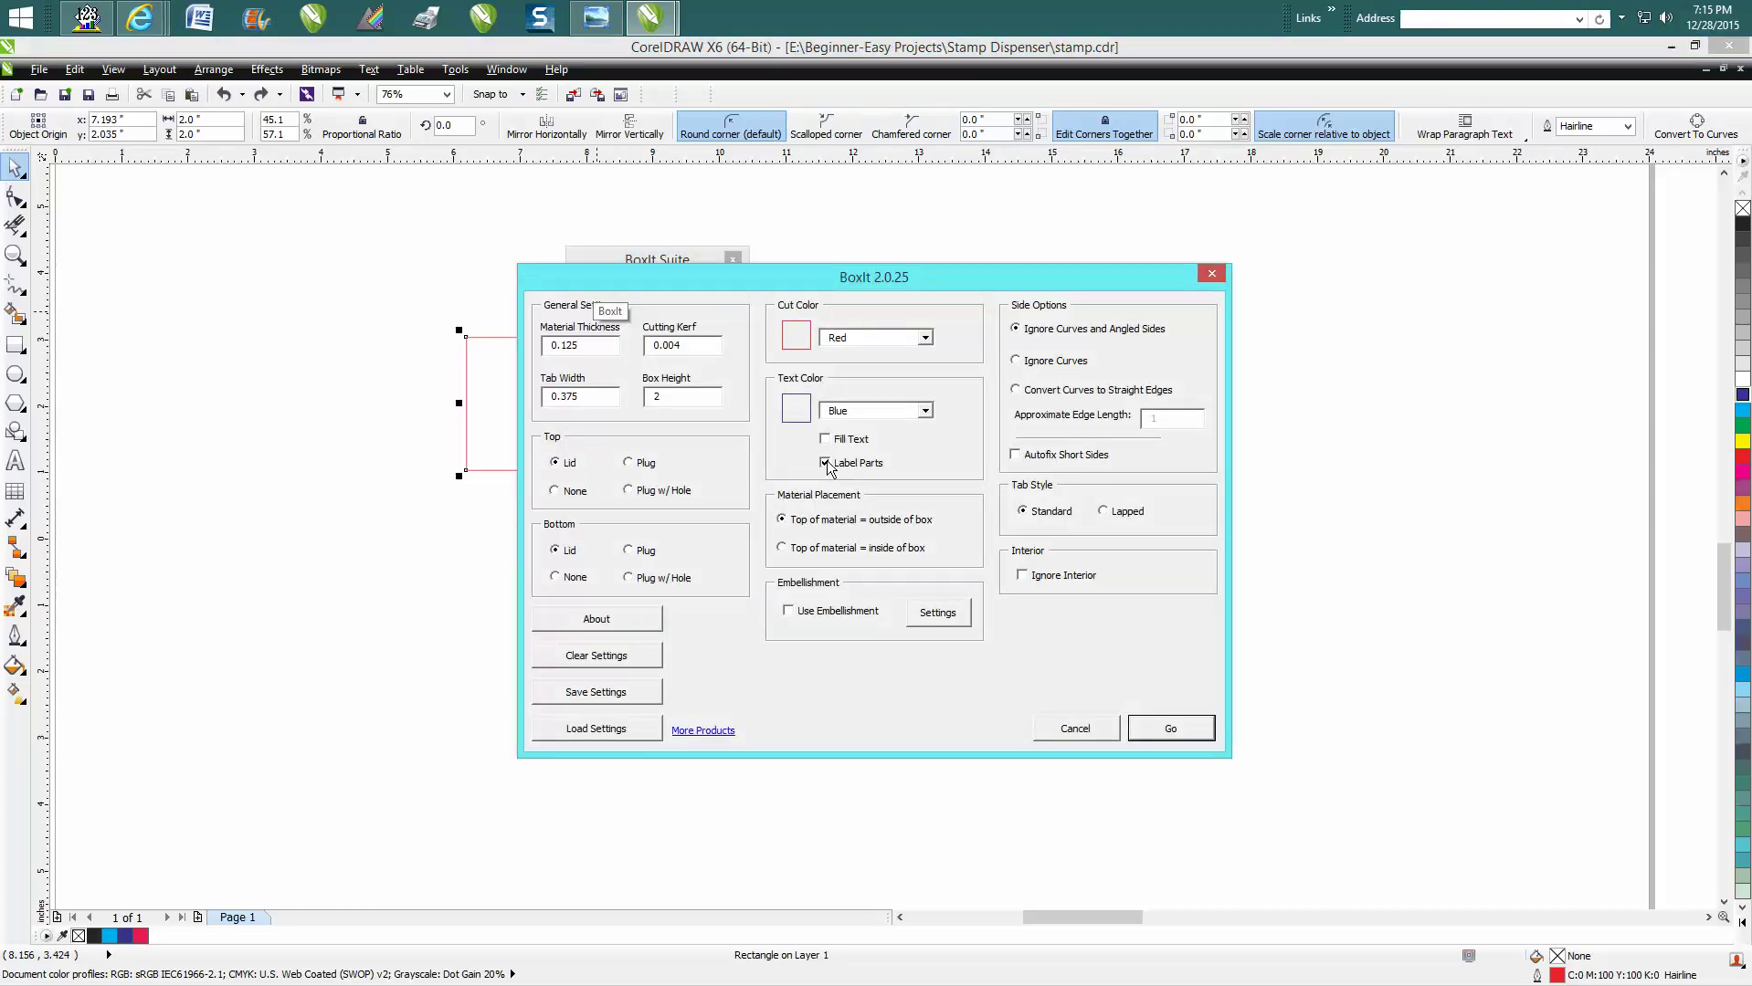
left_click(826, 463)
left_click(1172, 728)
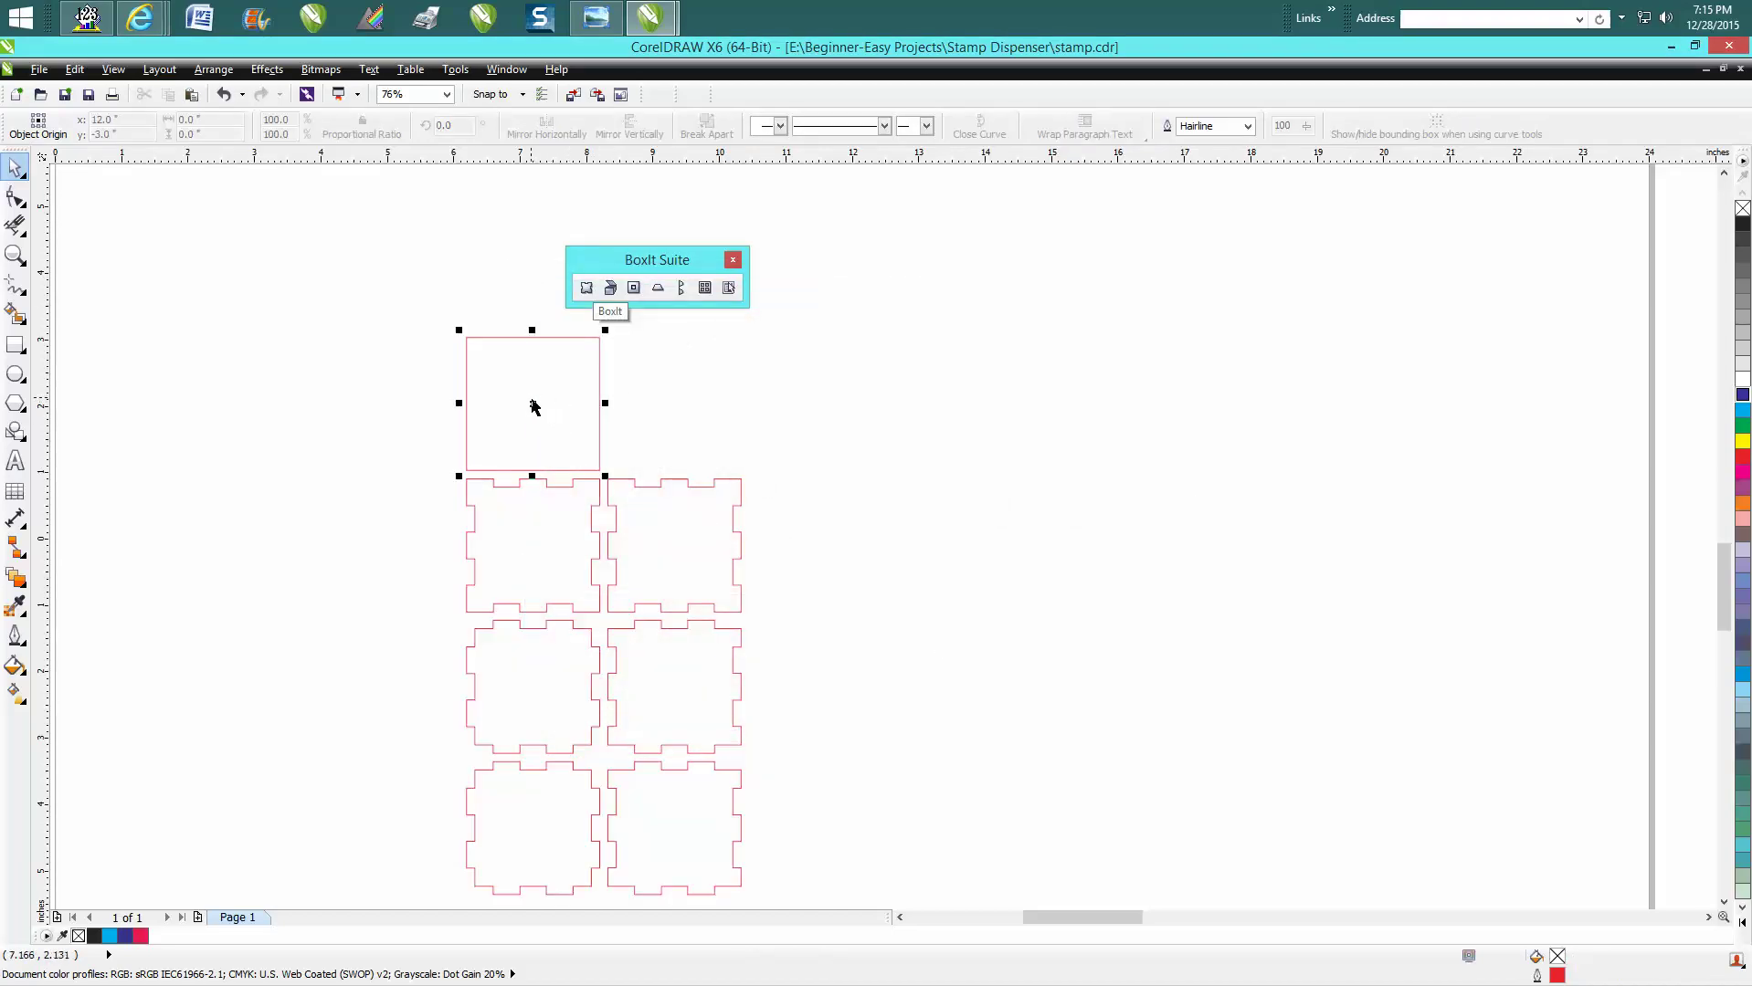
left_click(536, 413)
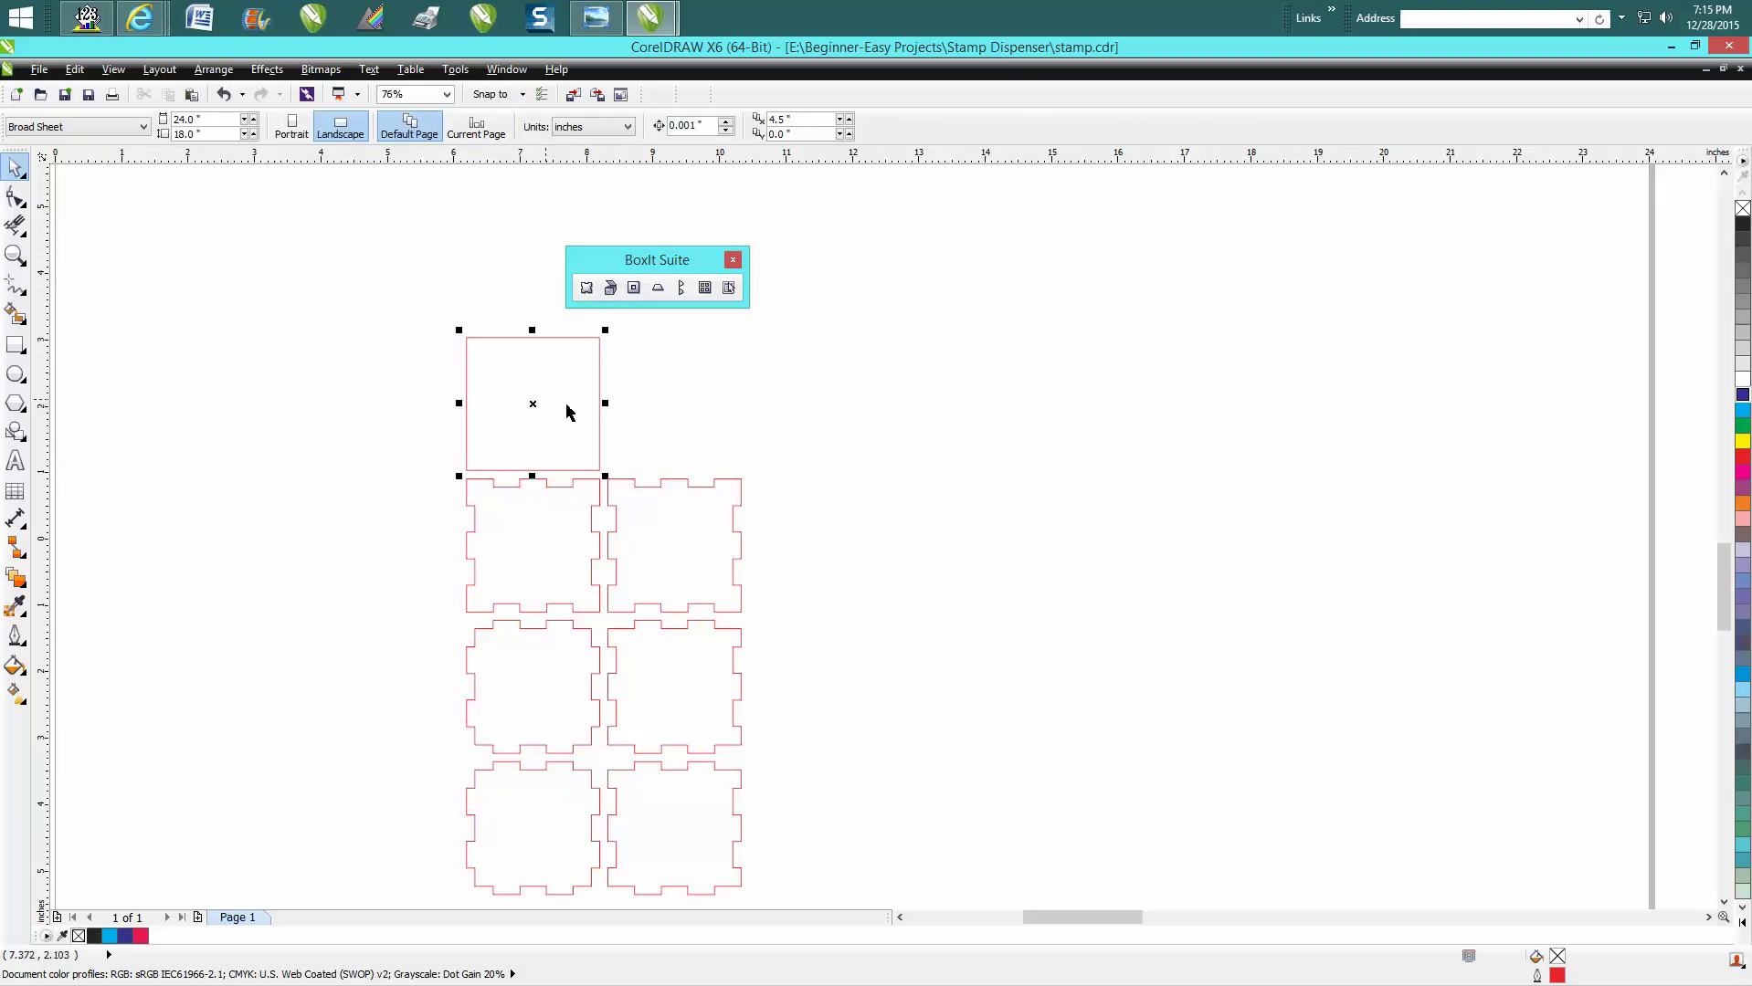
left_click(698, 485)
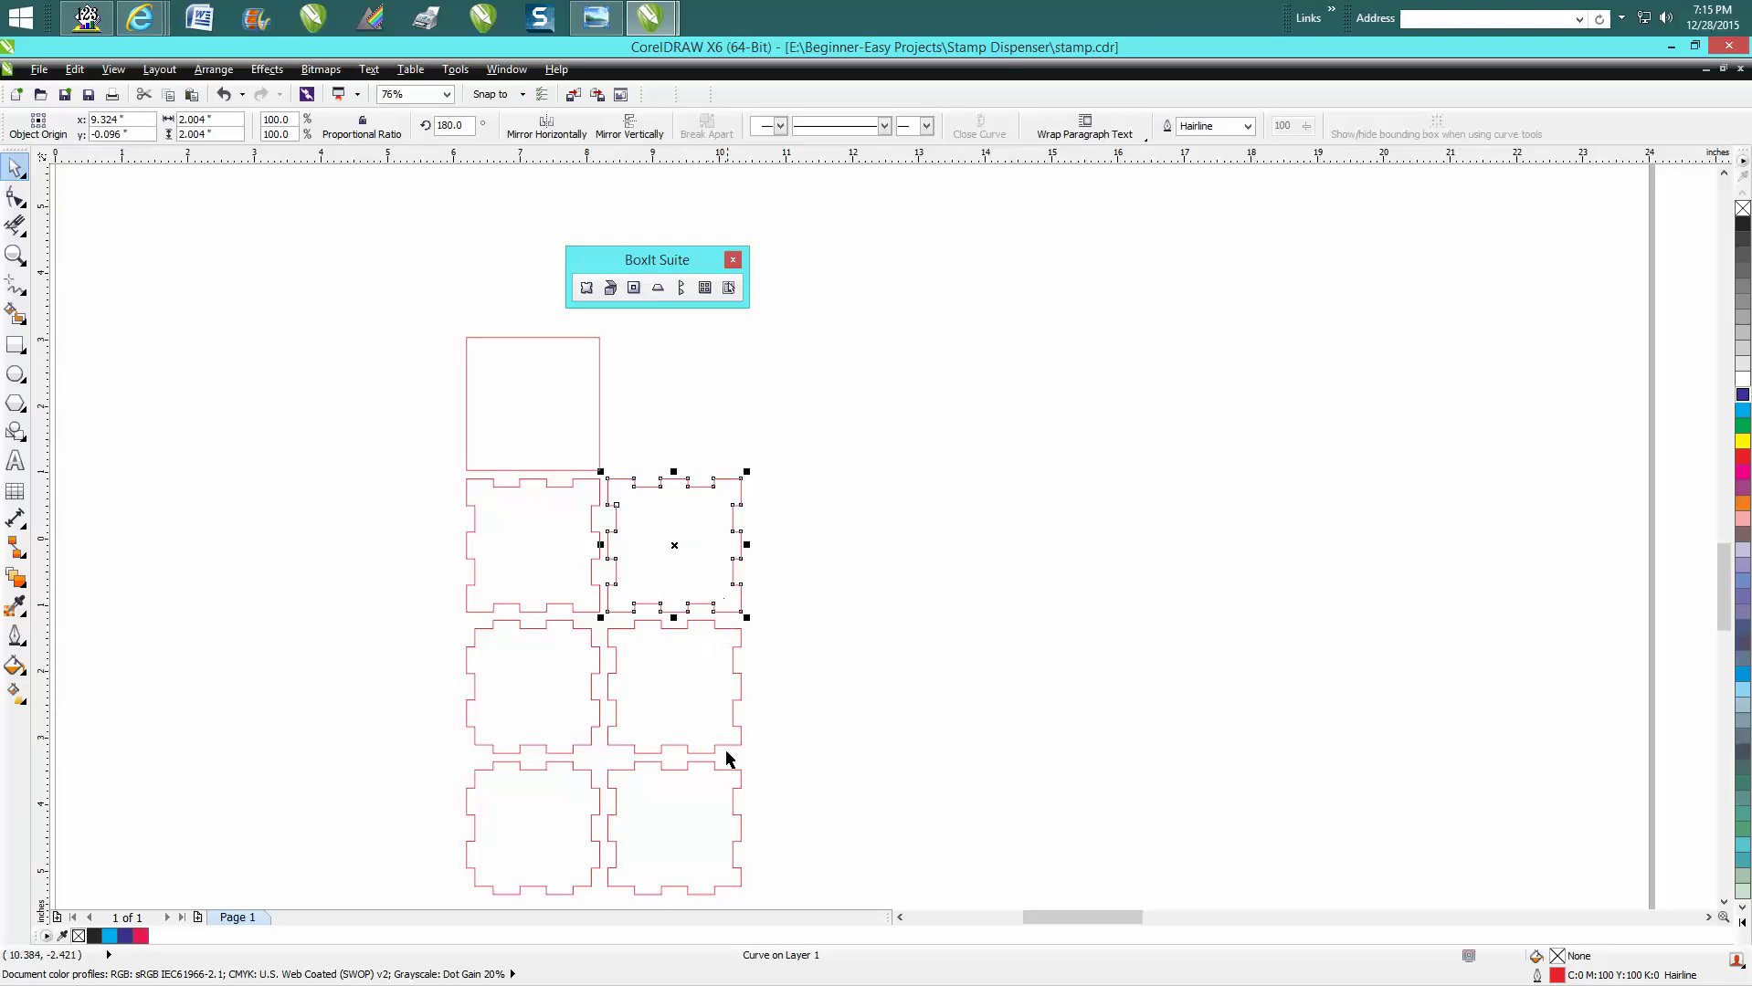
left_click(15, 256)
left_click_drag(691, 586, 788, 813)
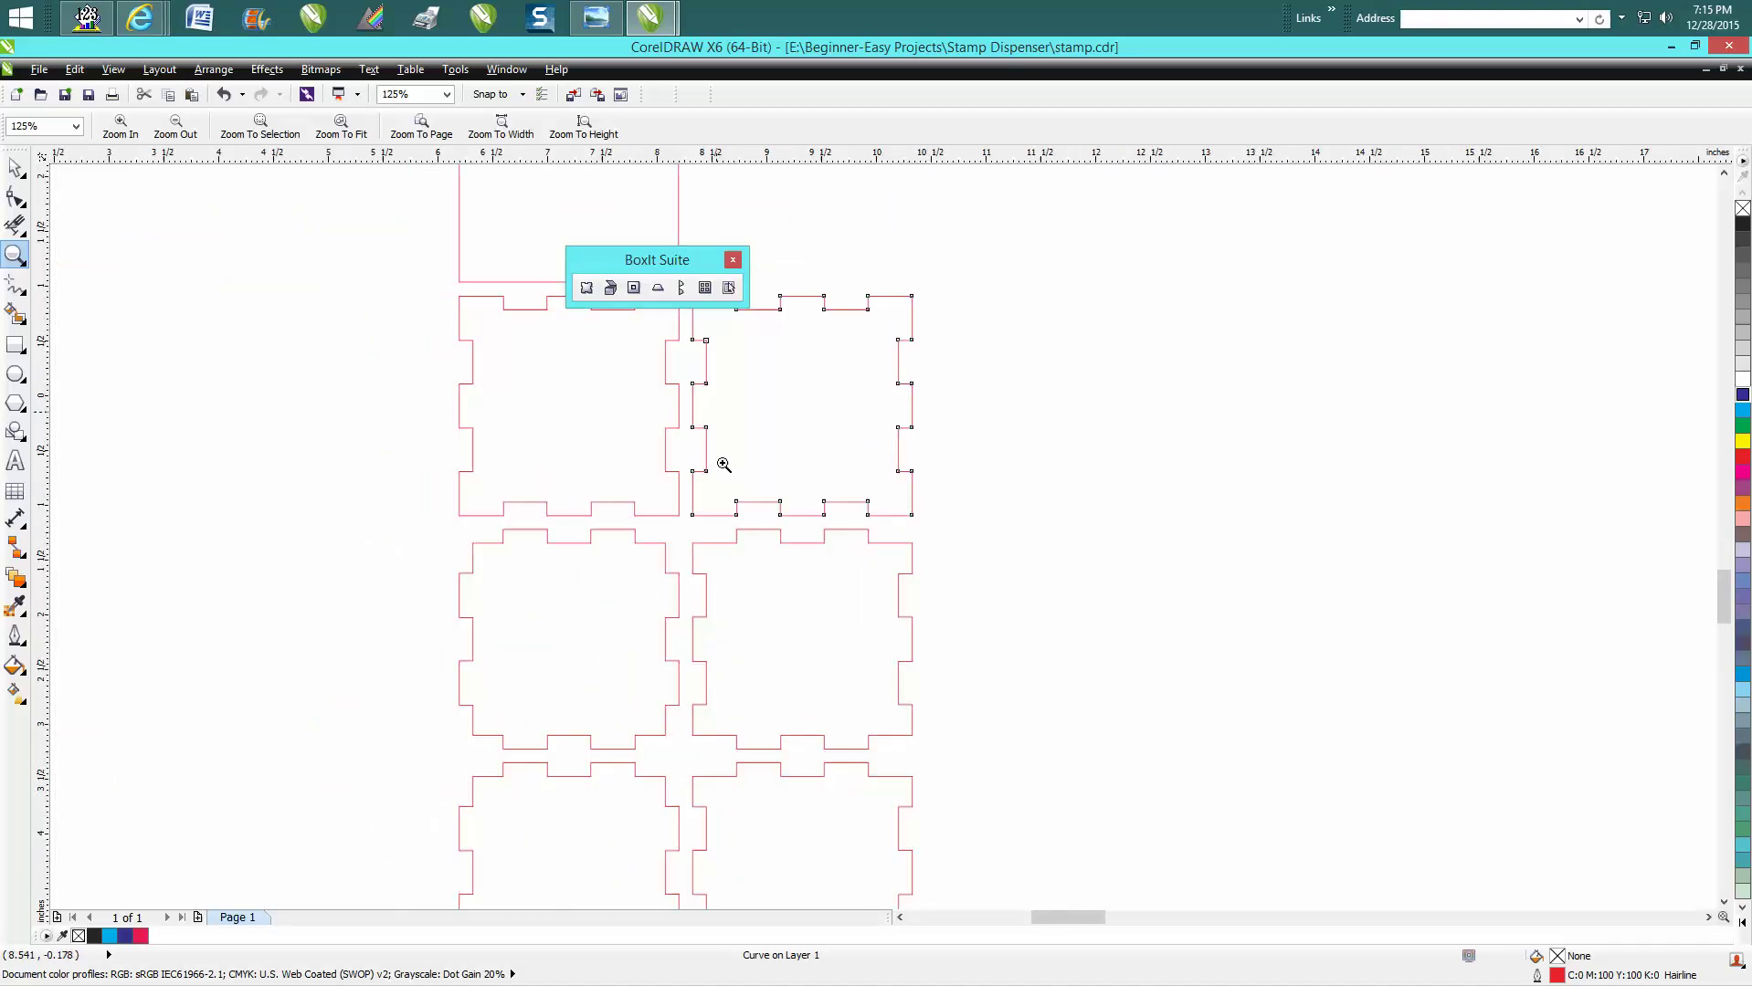
left_click_drag(646, 531, 736, 625)
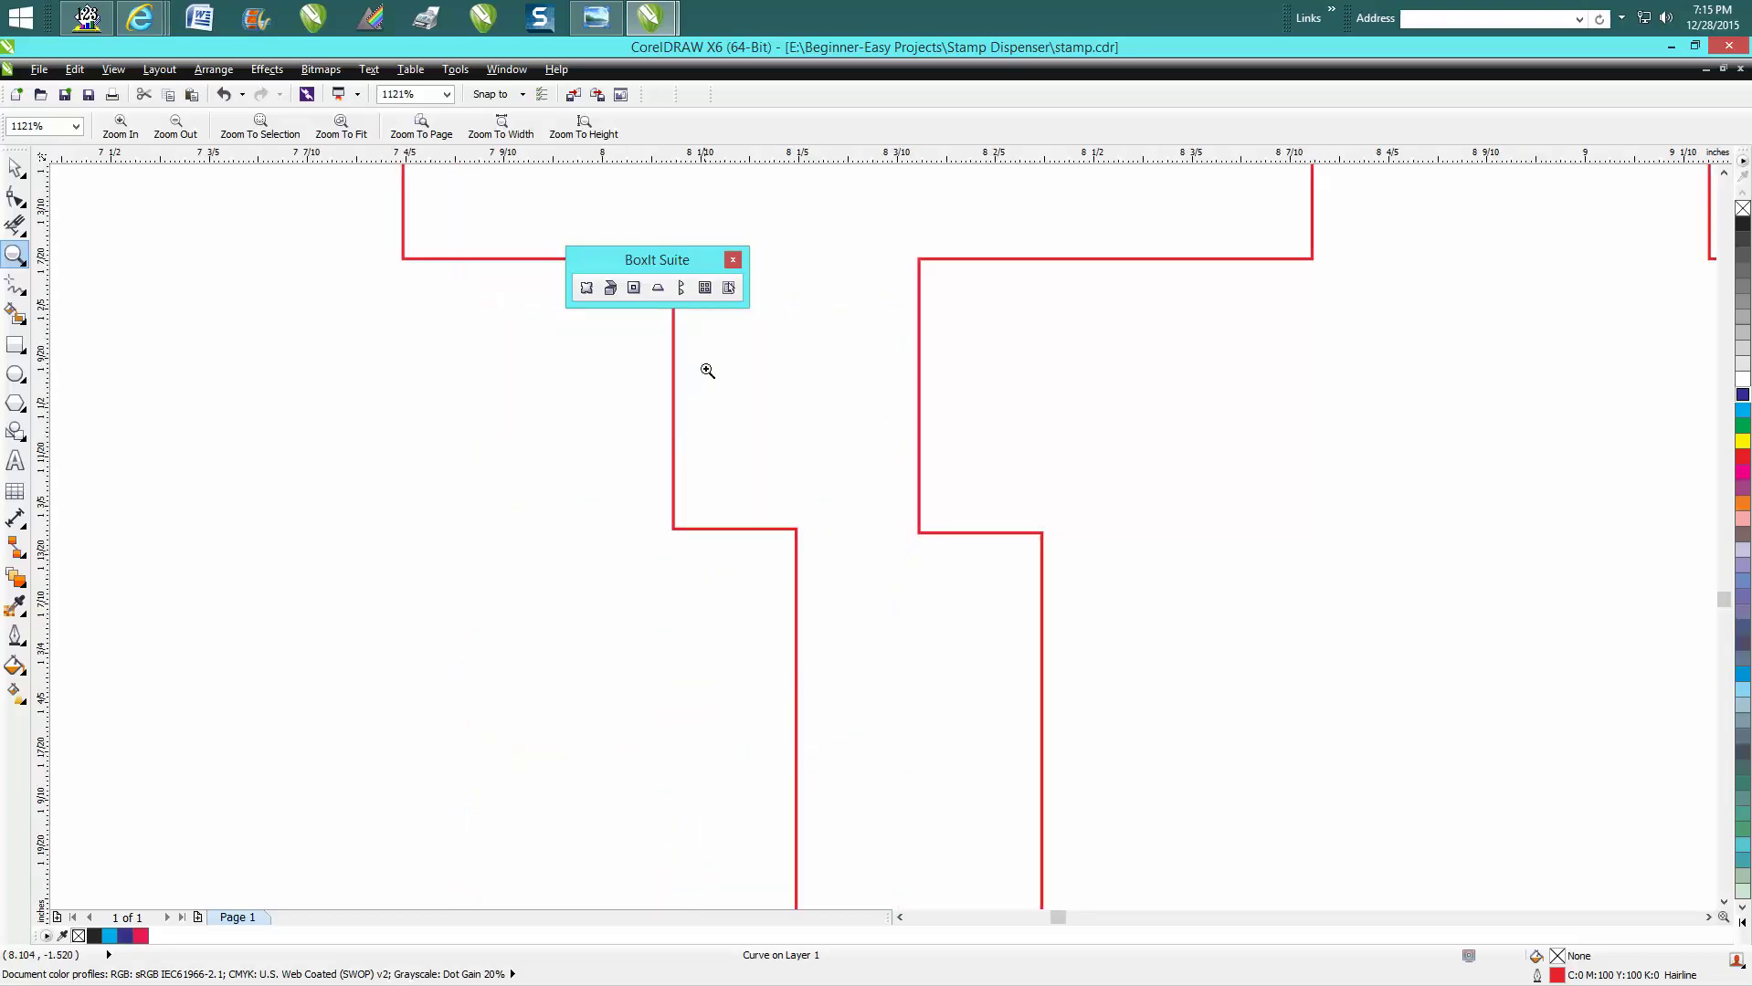
left_click(700, 272)
scroll(1224, 457, "down", 5)
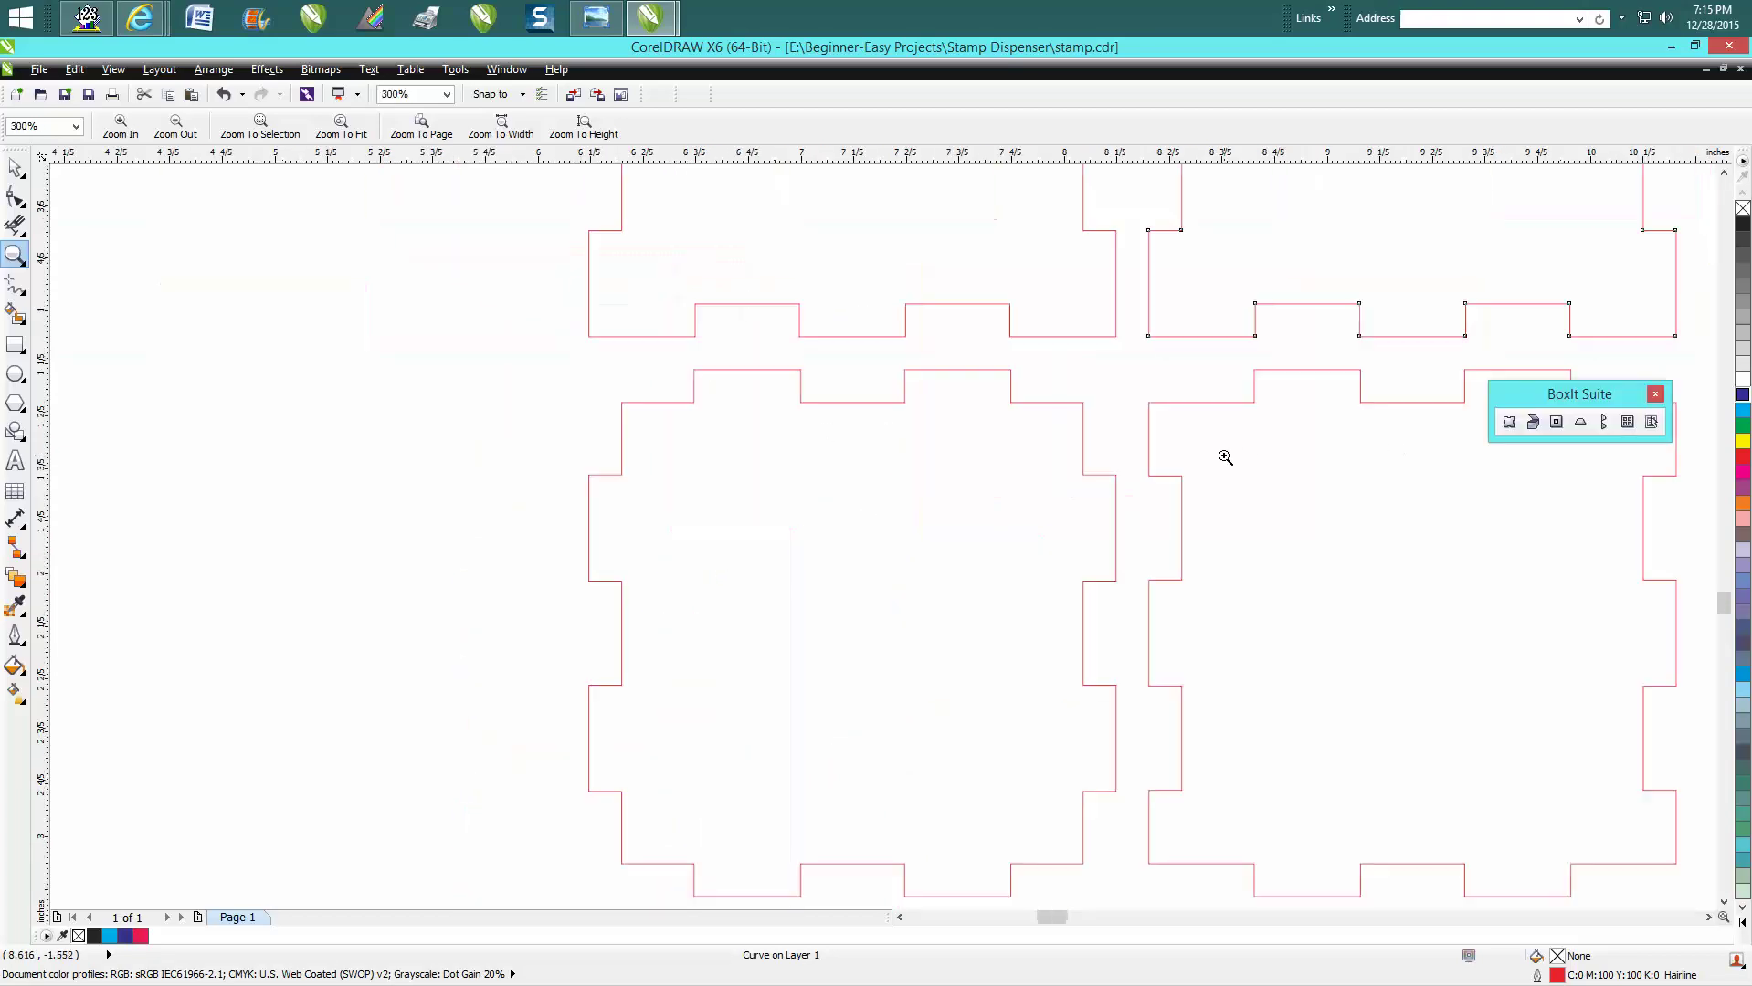
scroll(1209, 451, "down", 4)
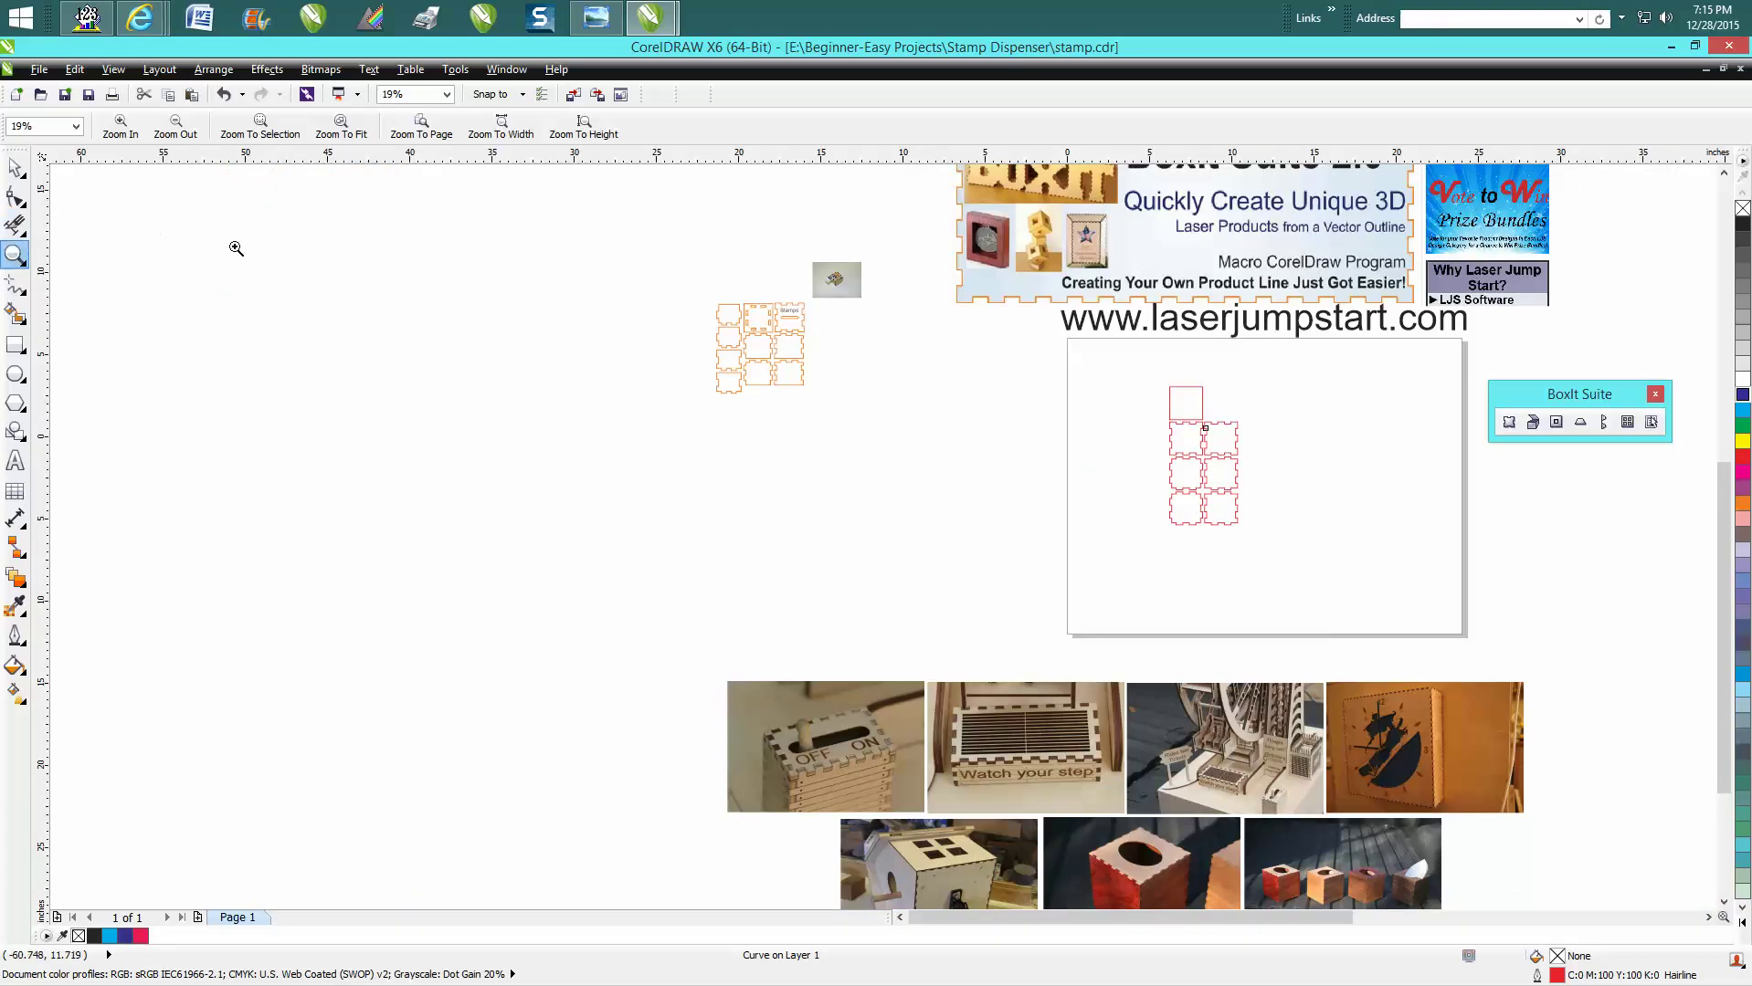
left_click_drag(806, 244, 875, 314)
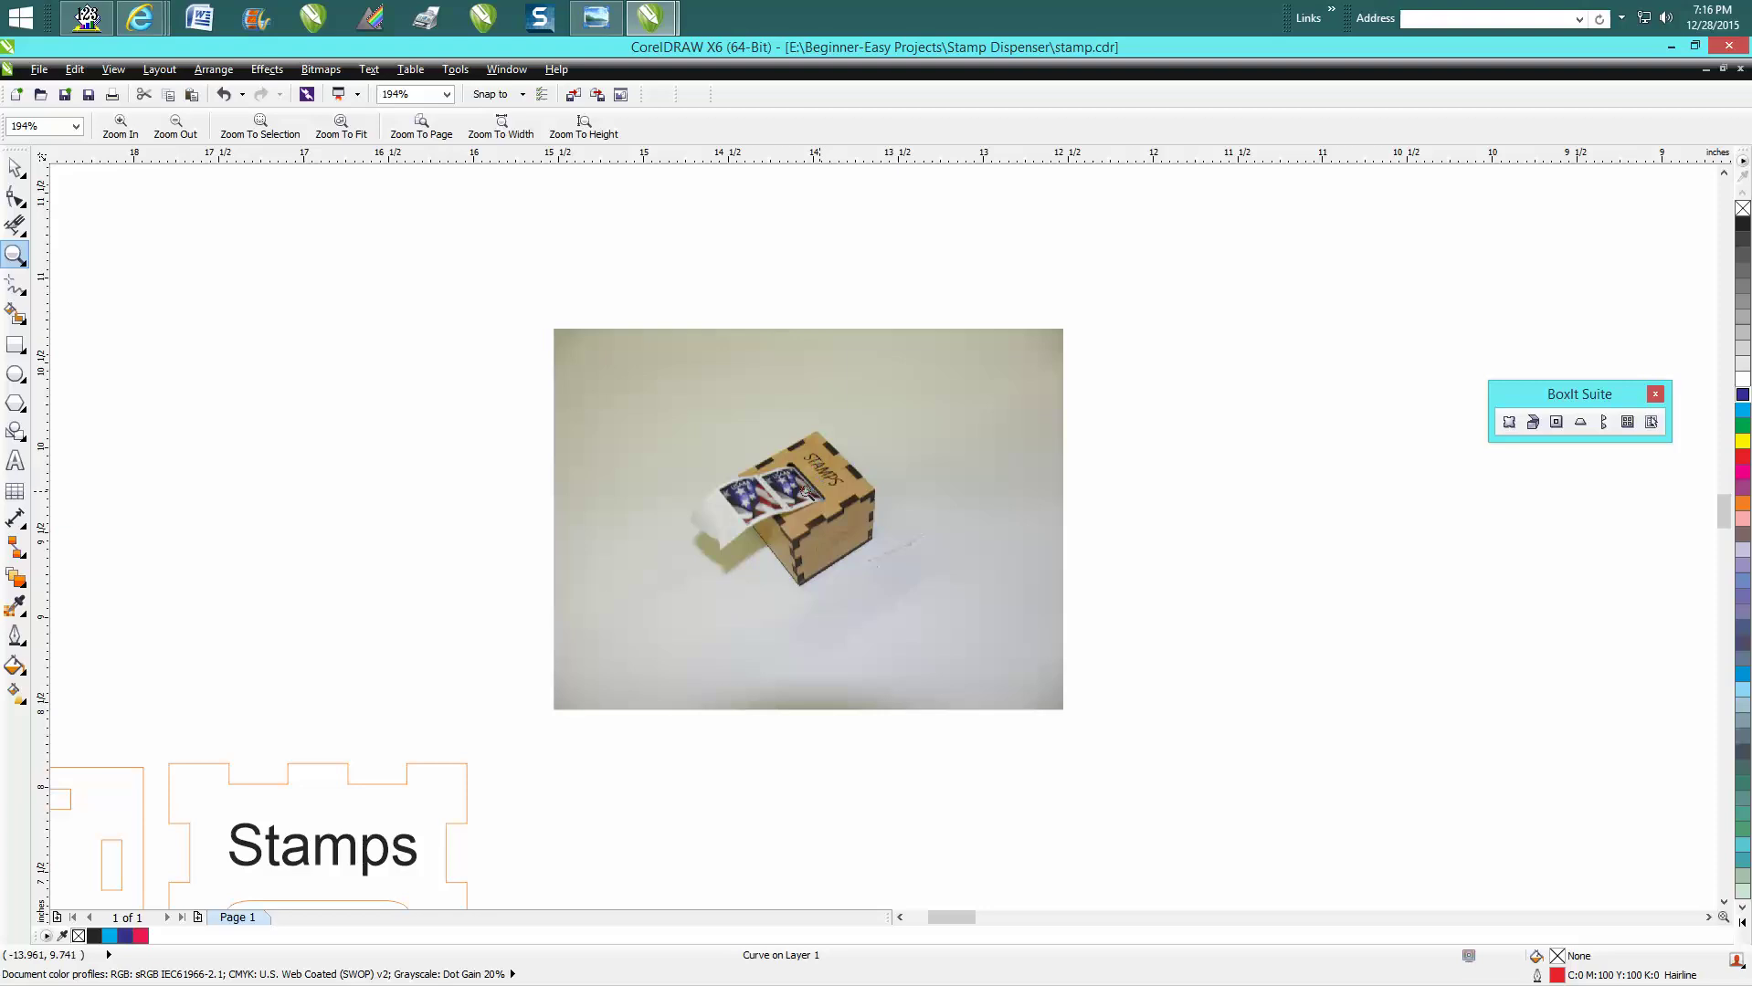
left_click_drag(710, 408, 972, 610)
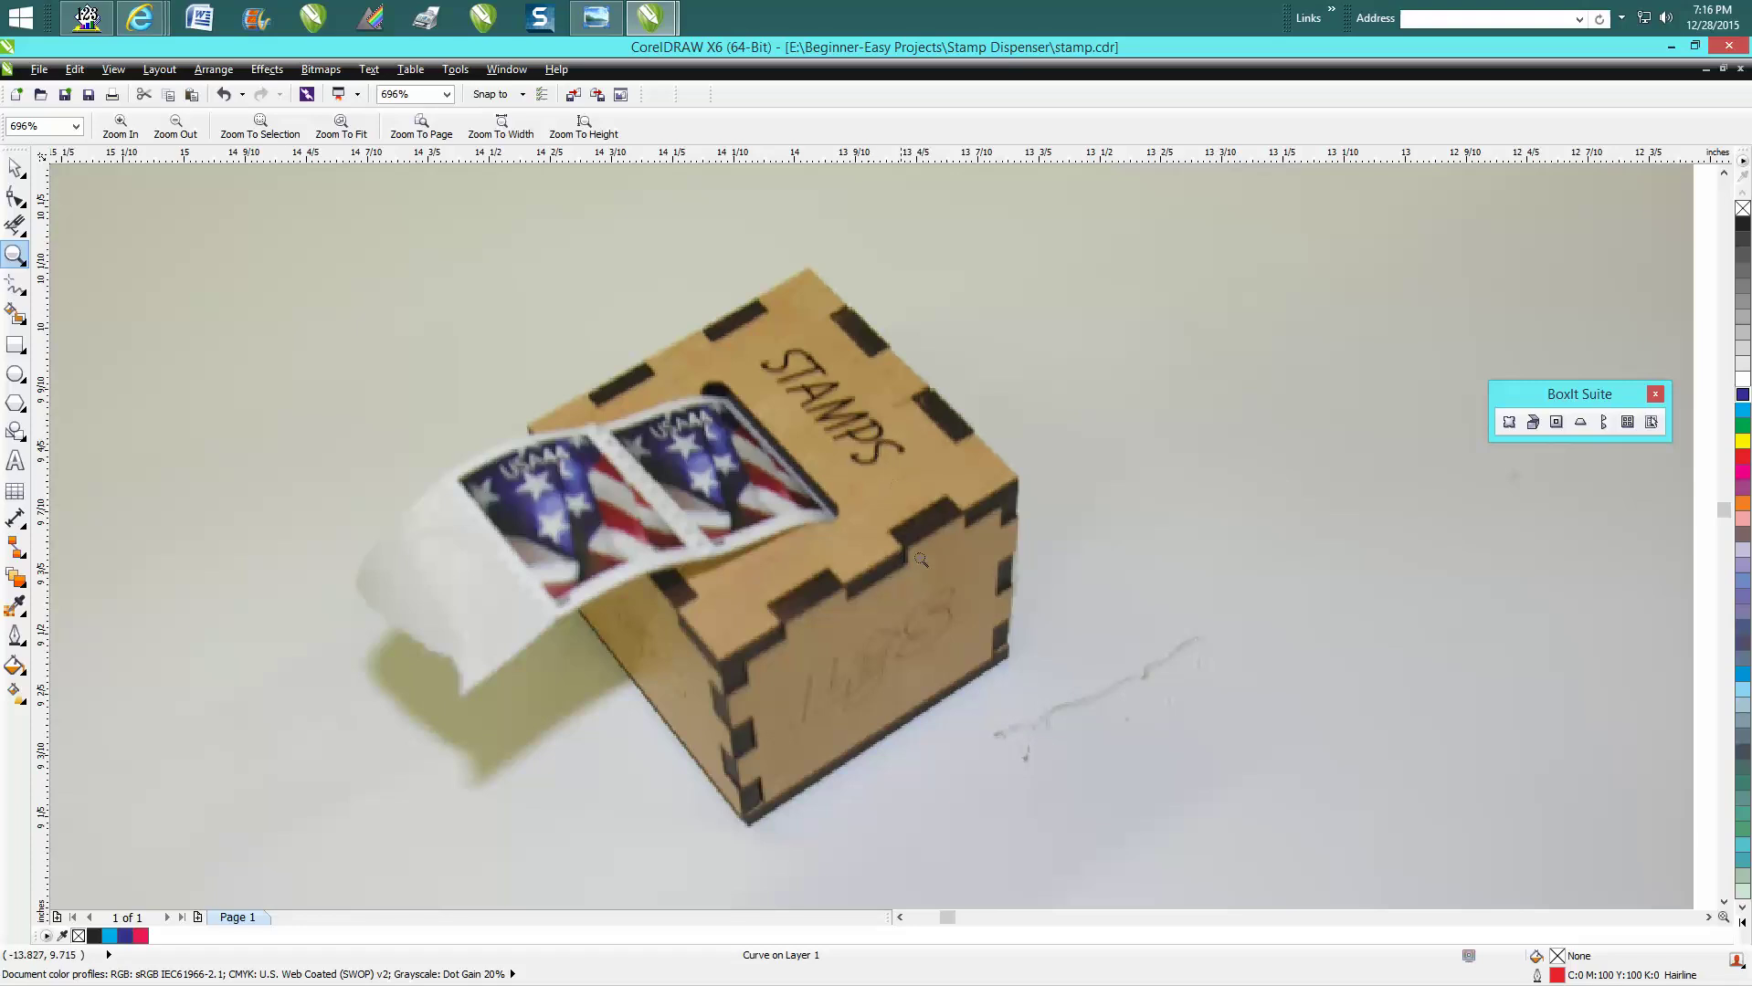
scroll(920, 560, "down", 5)
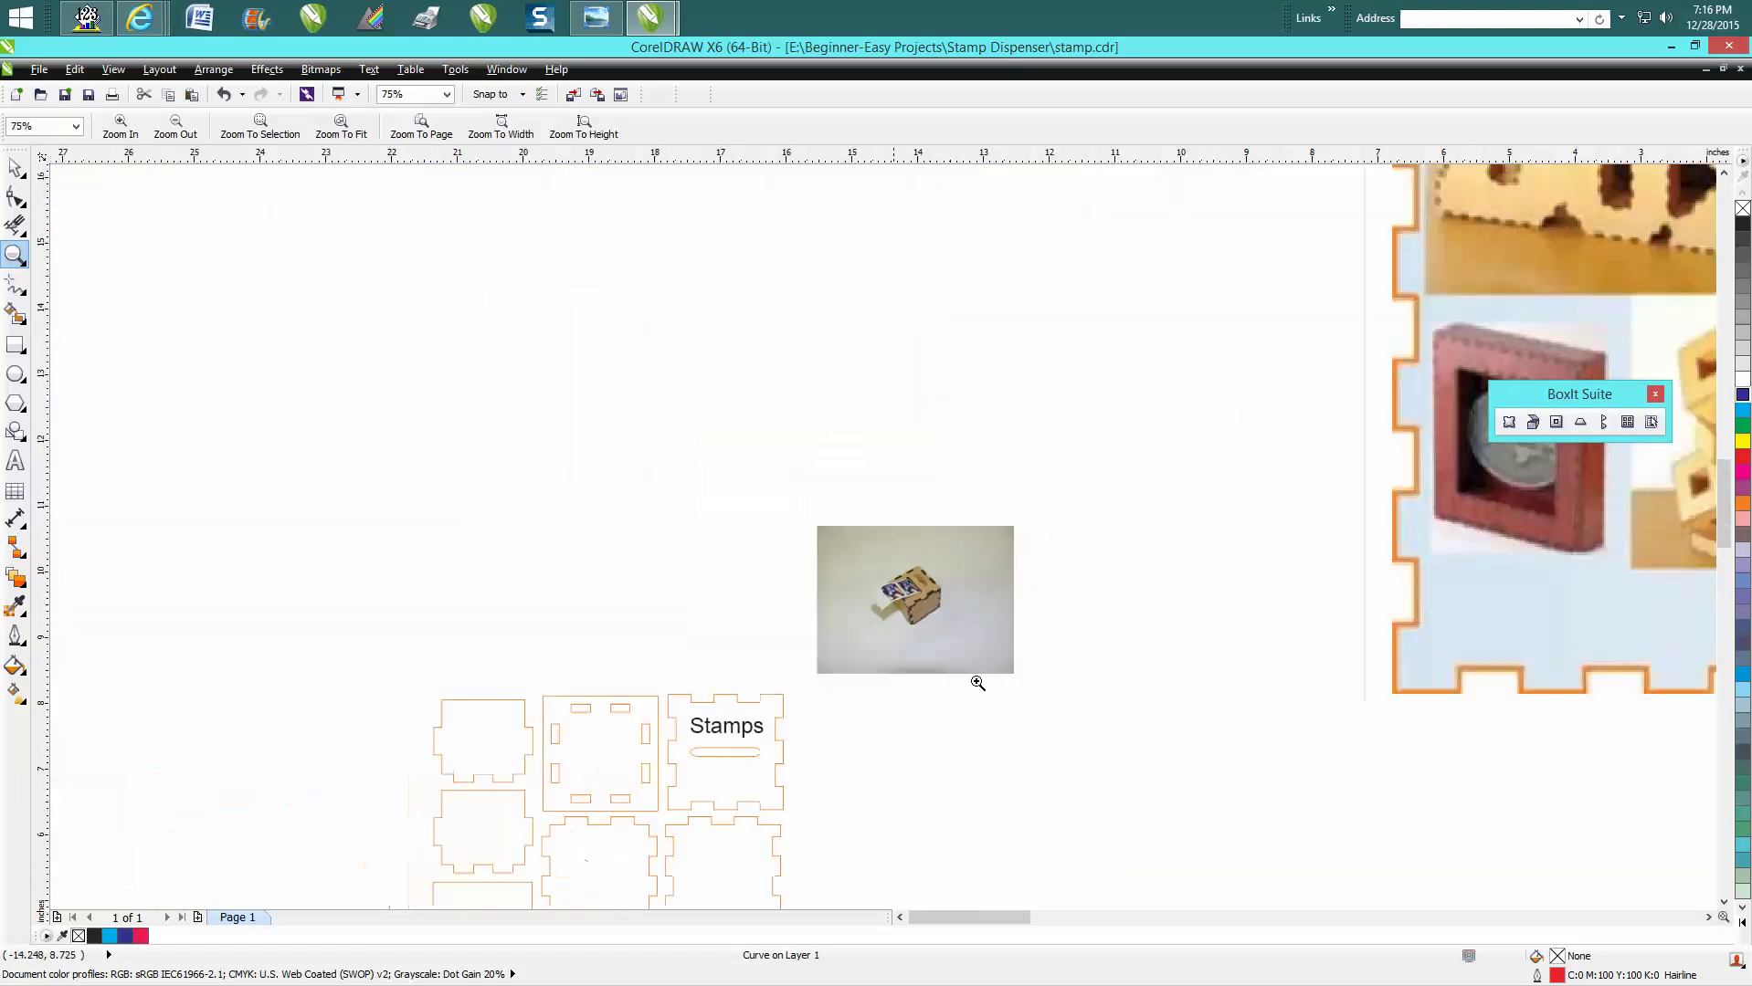
- Zoom in on the Stamps box panels and select the 24 pt Arial 'Stamps' text above the slot
left_click_drag(1724, 502, 1724, 520)
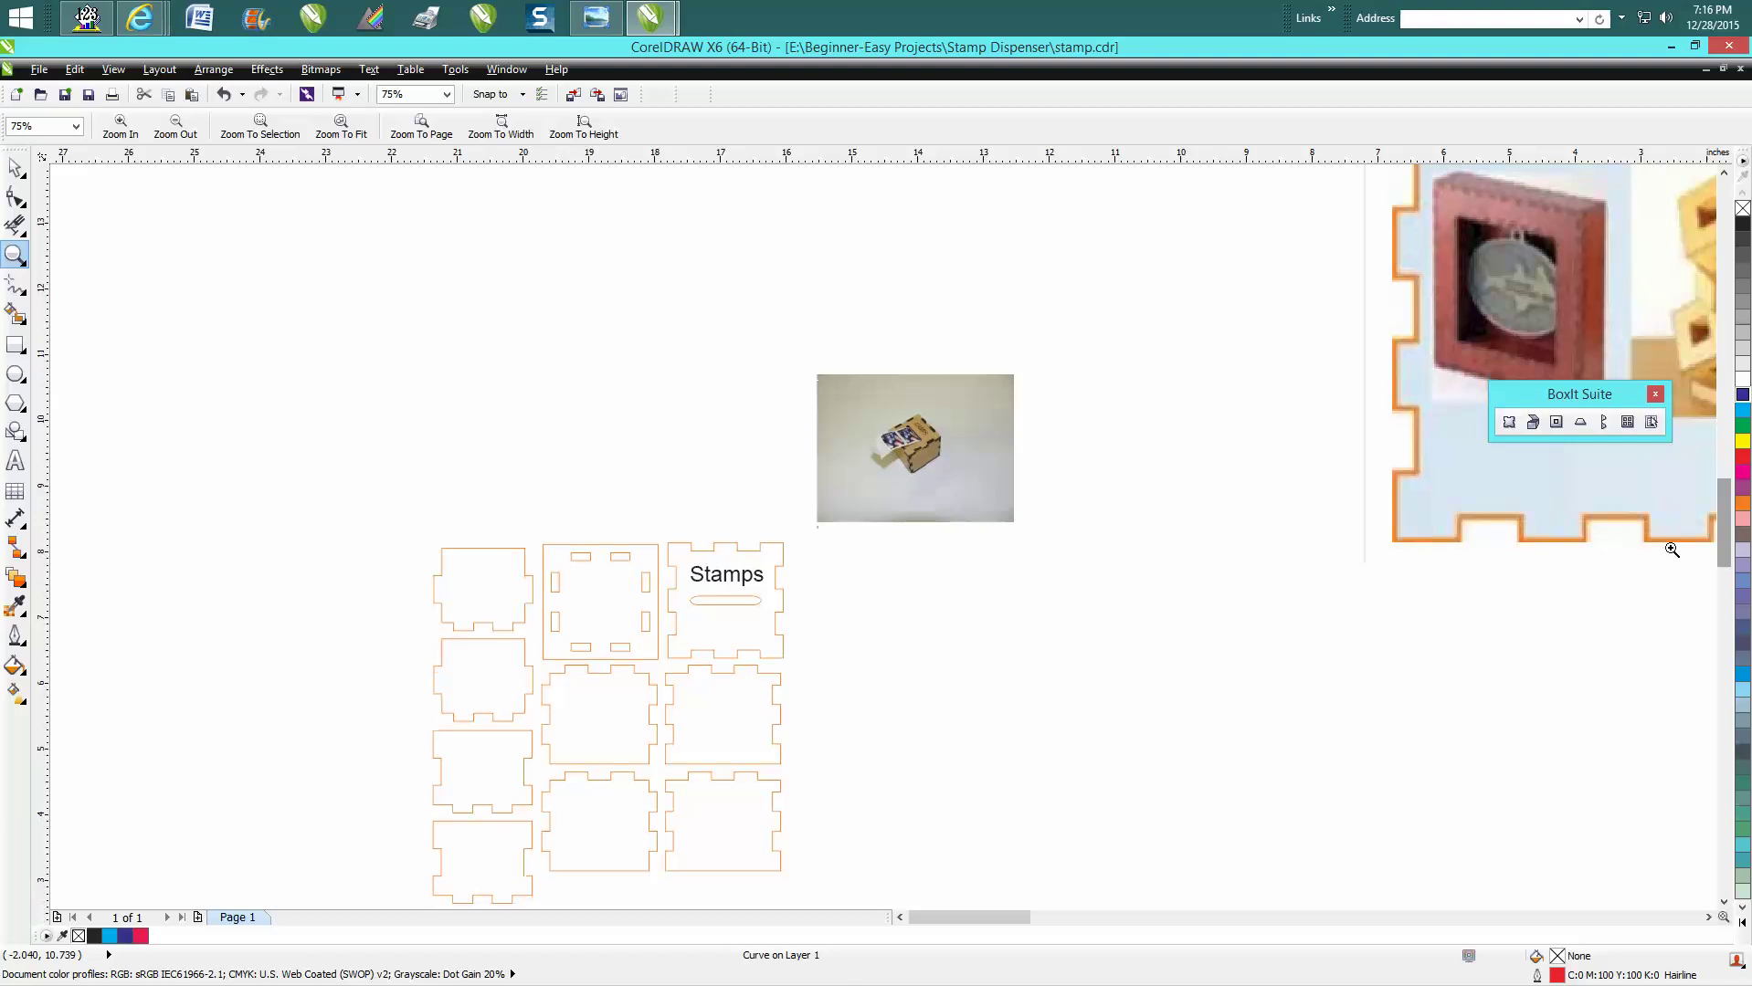
left_click_drag(403, 538, 843, 873)
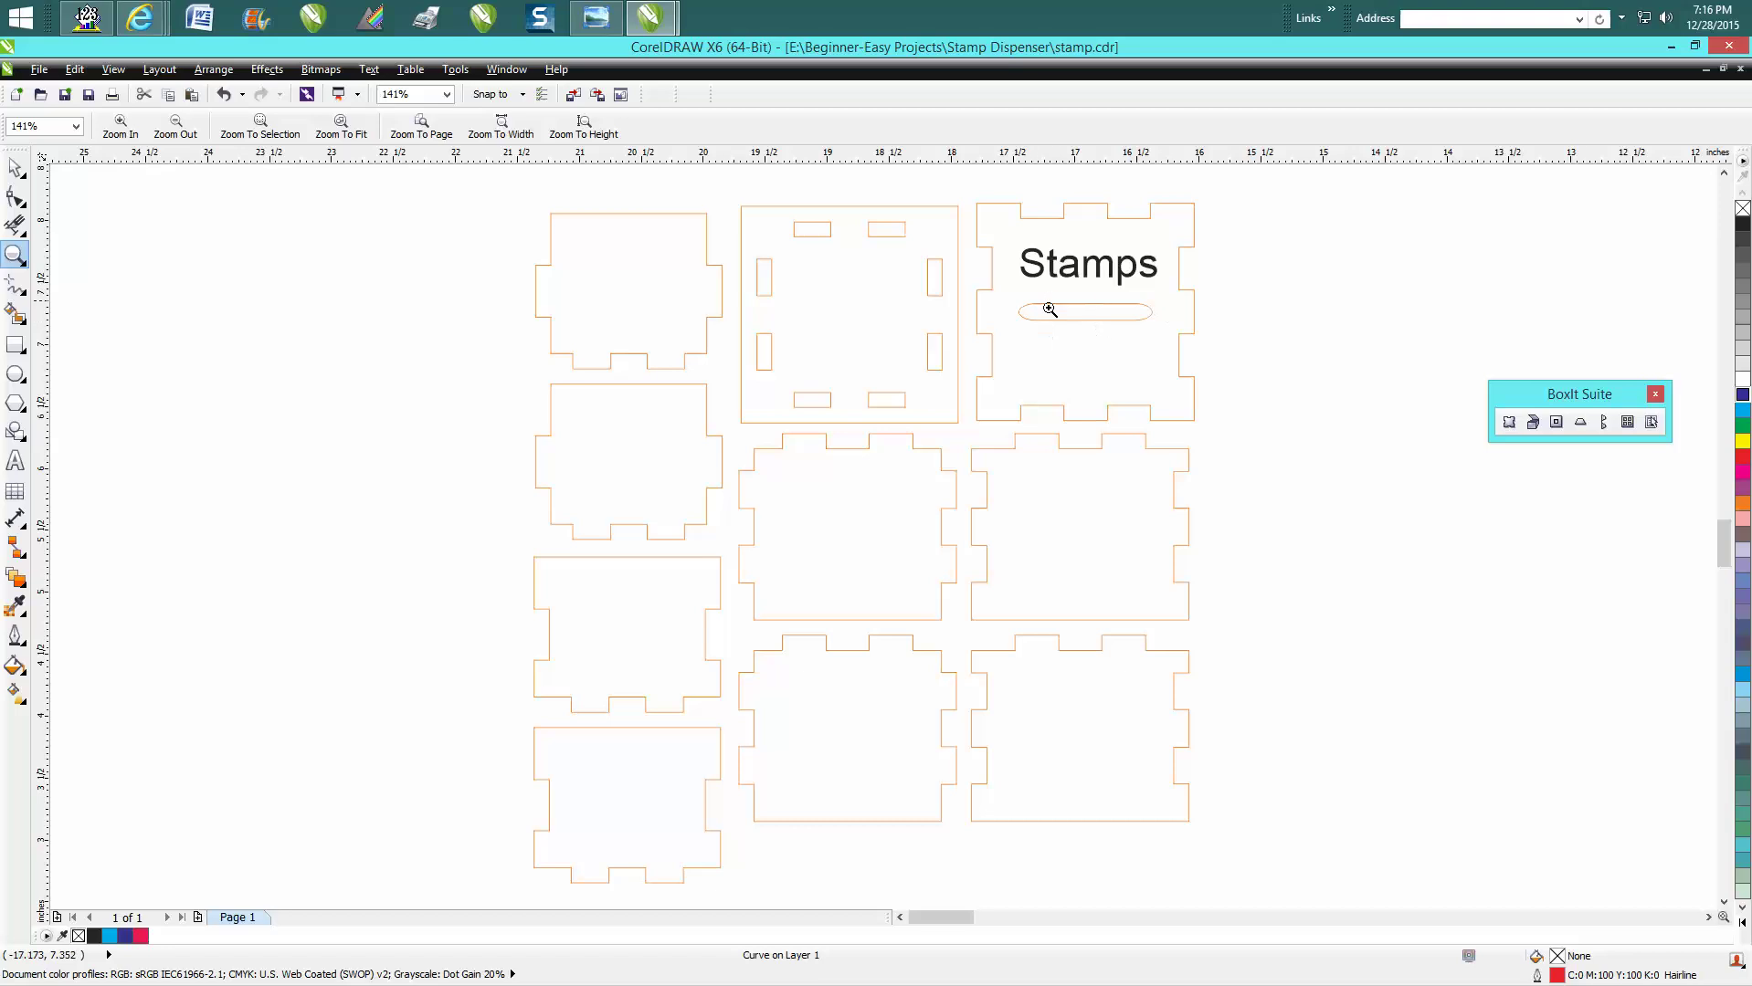
left_click(15, 170)
left_click(1073, 274)
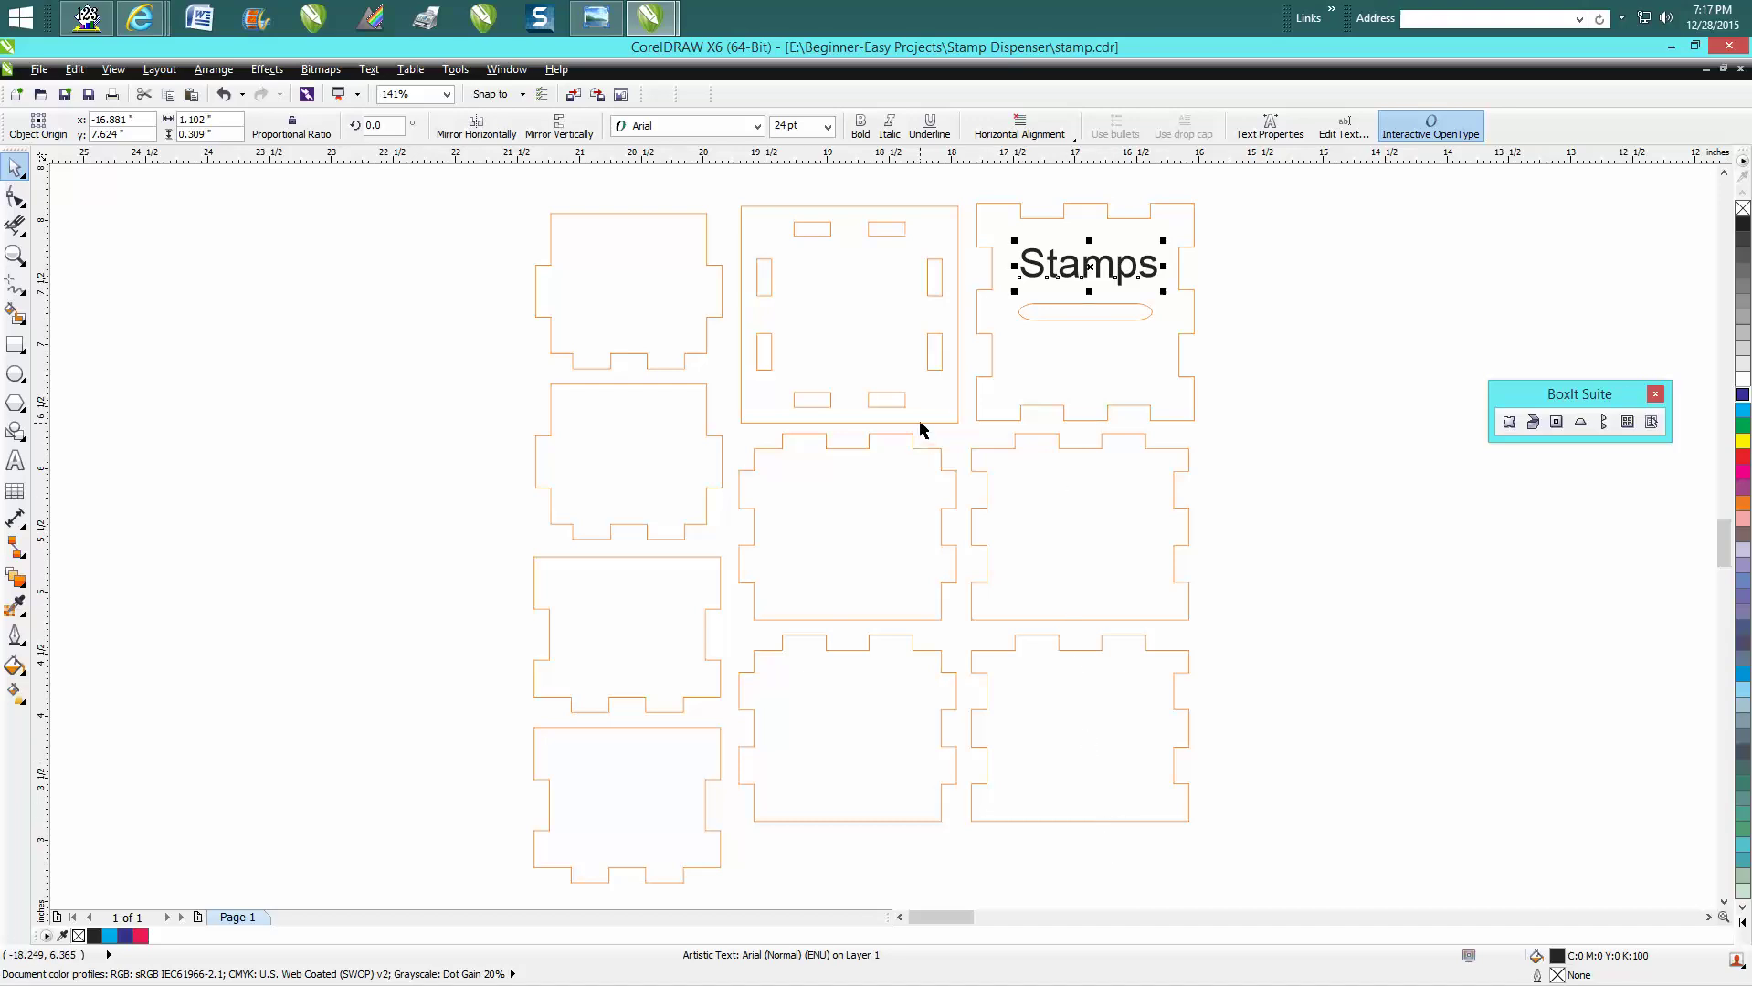
scroll(922, 426, "down", 4)
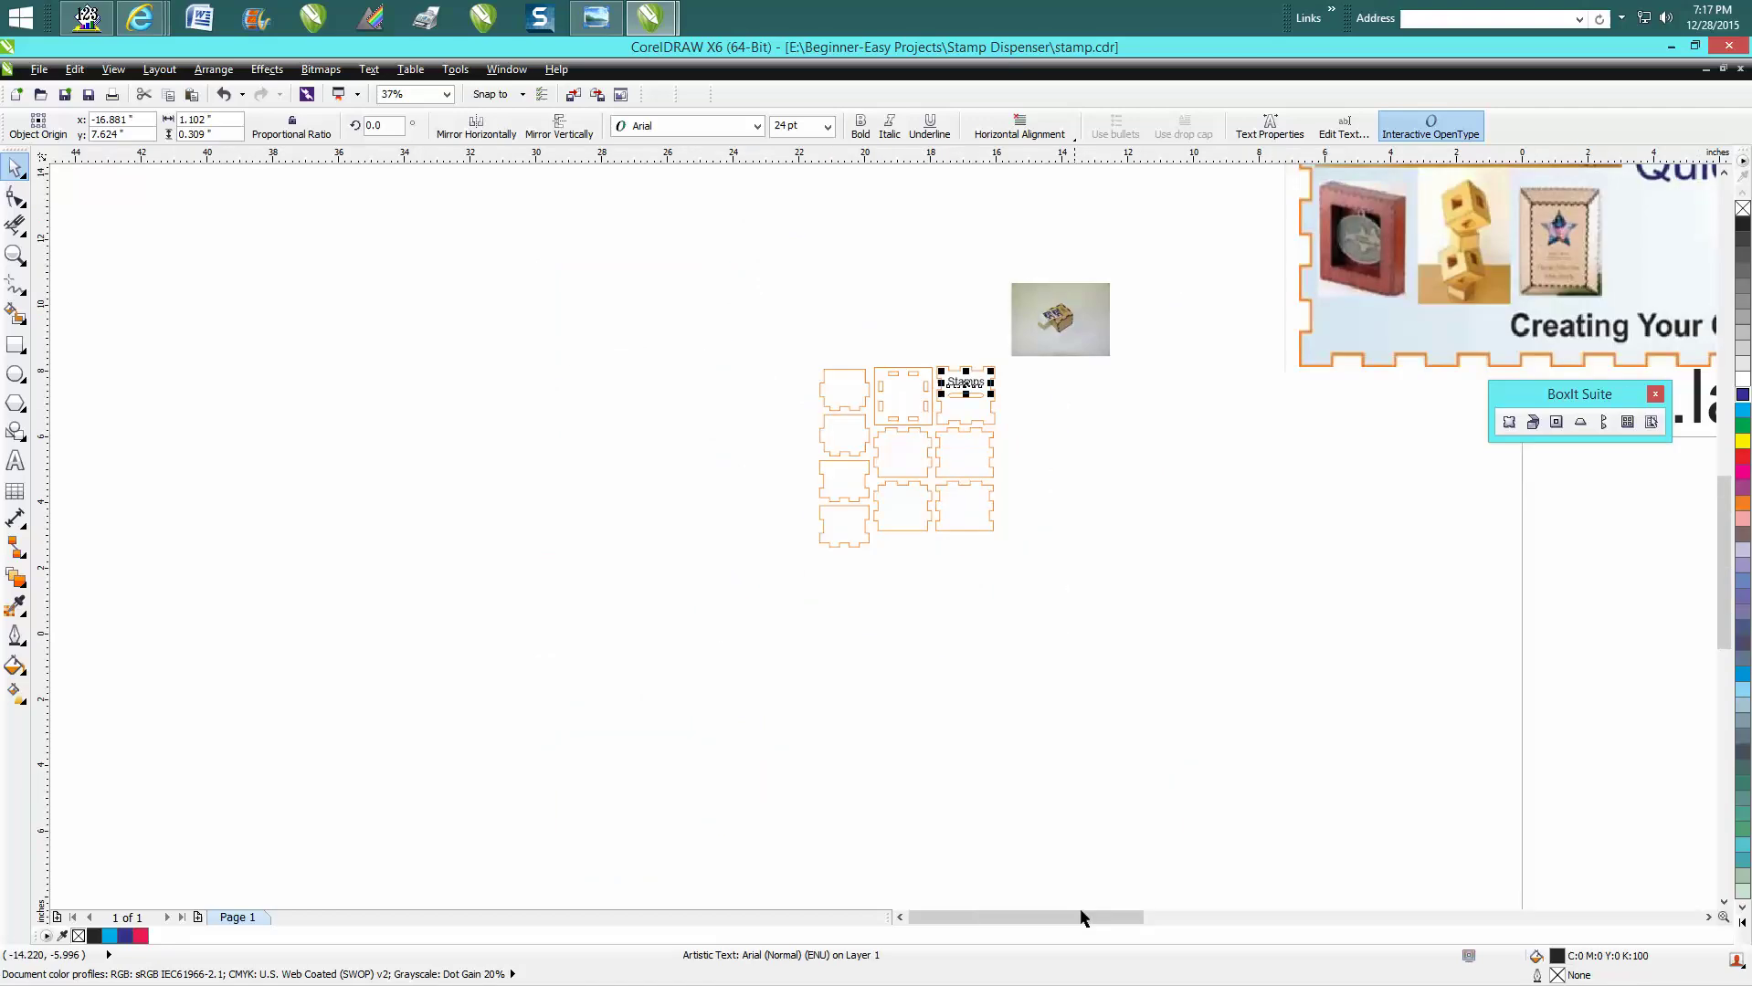
- Zoom out to 9% and scroll down to see the logos, box templates and product photos
left_click_drag(1082, 917, 1337, 904)
scroll(1341, 867, "down", 4)
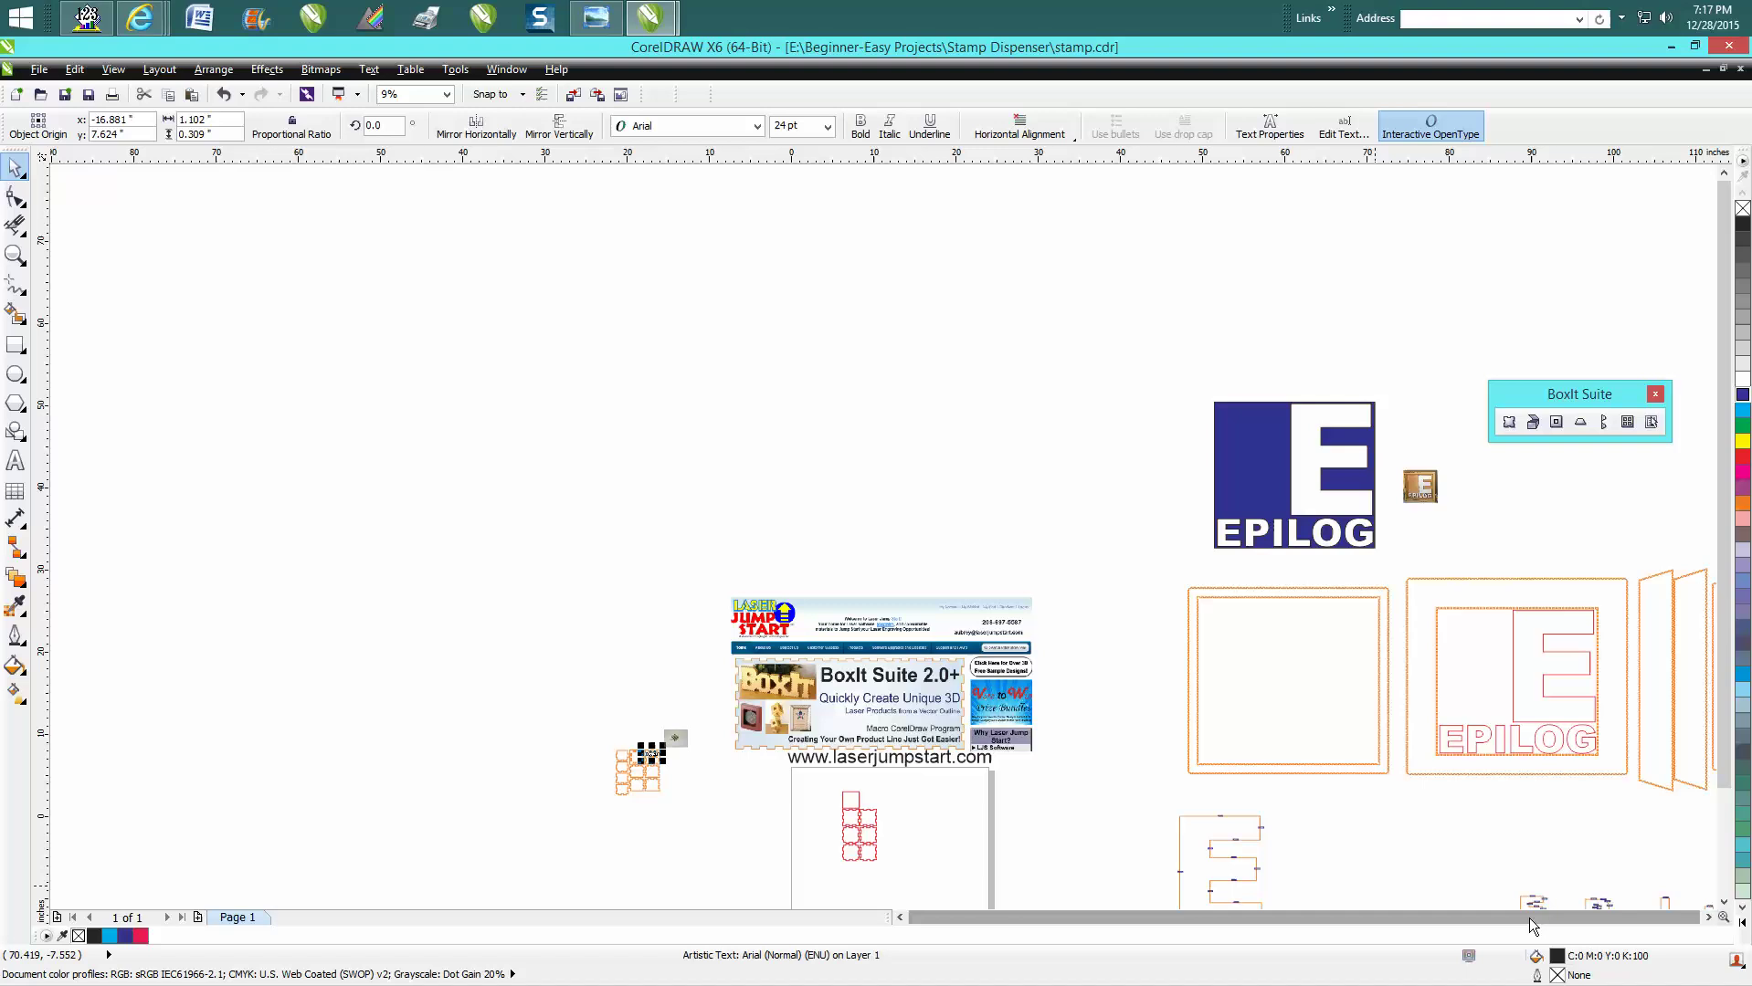
left_click_drag(1731, 698, 1727, 754)
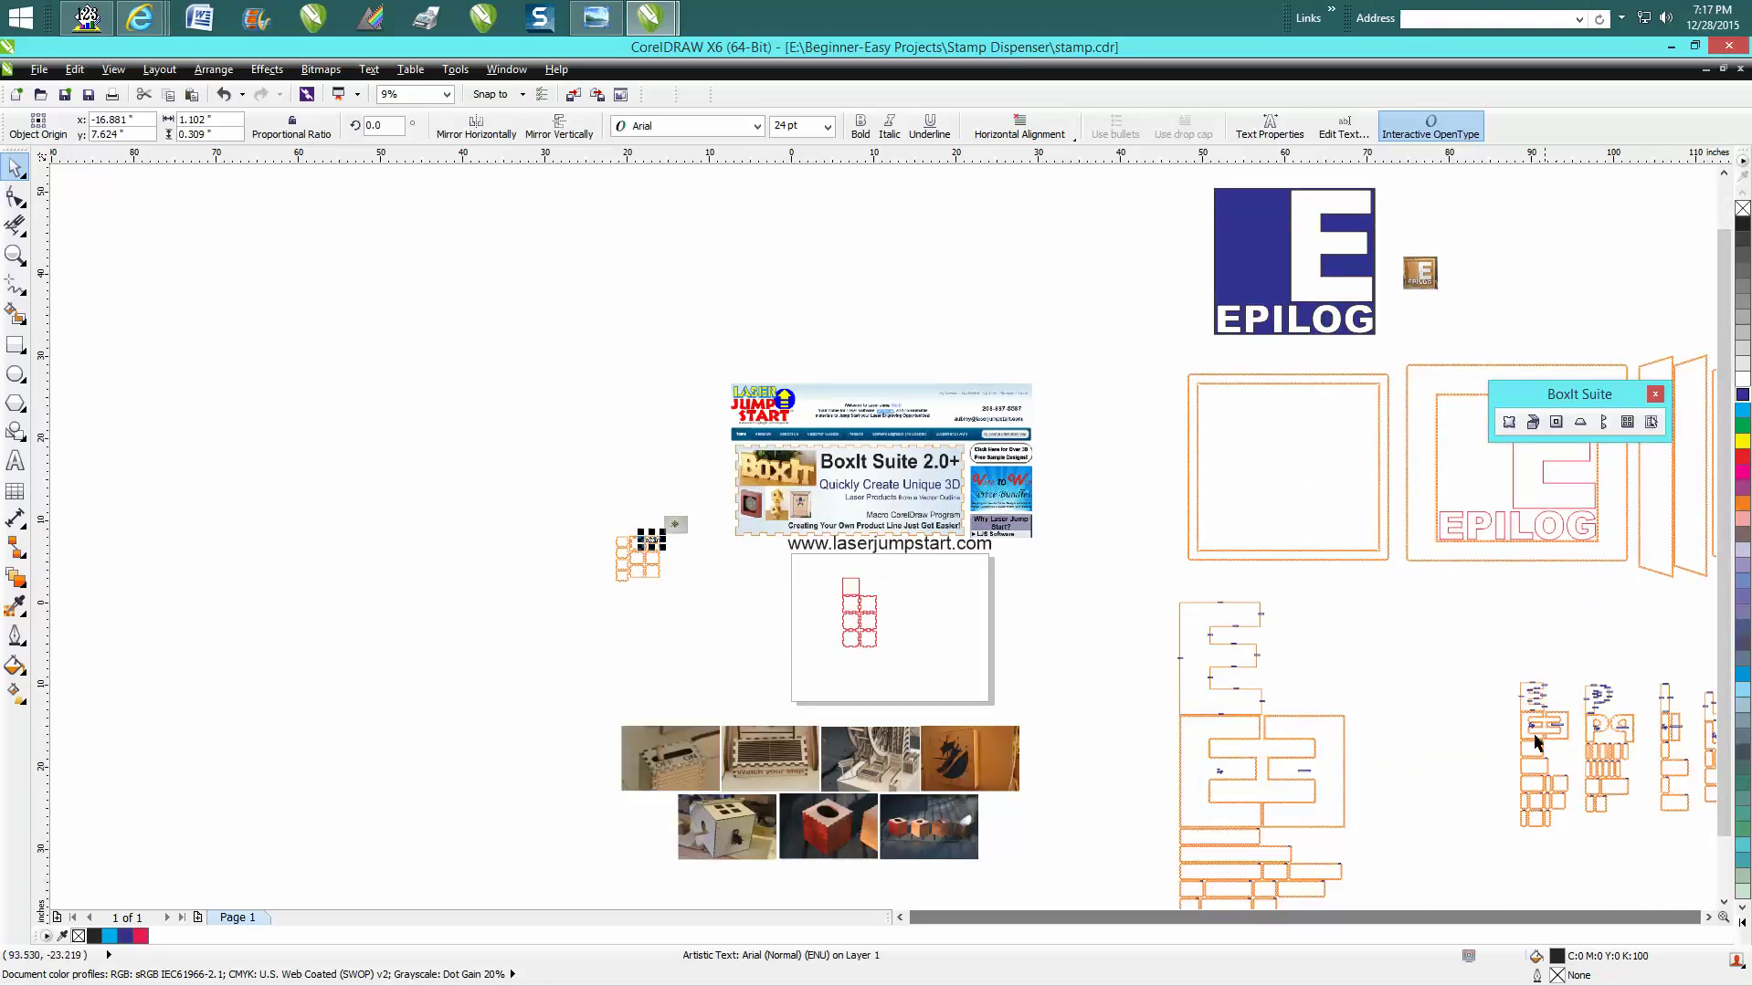
left_click(15, 255)
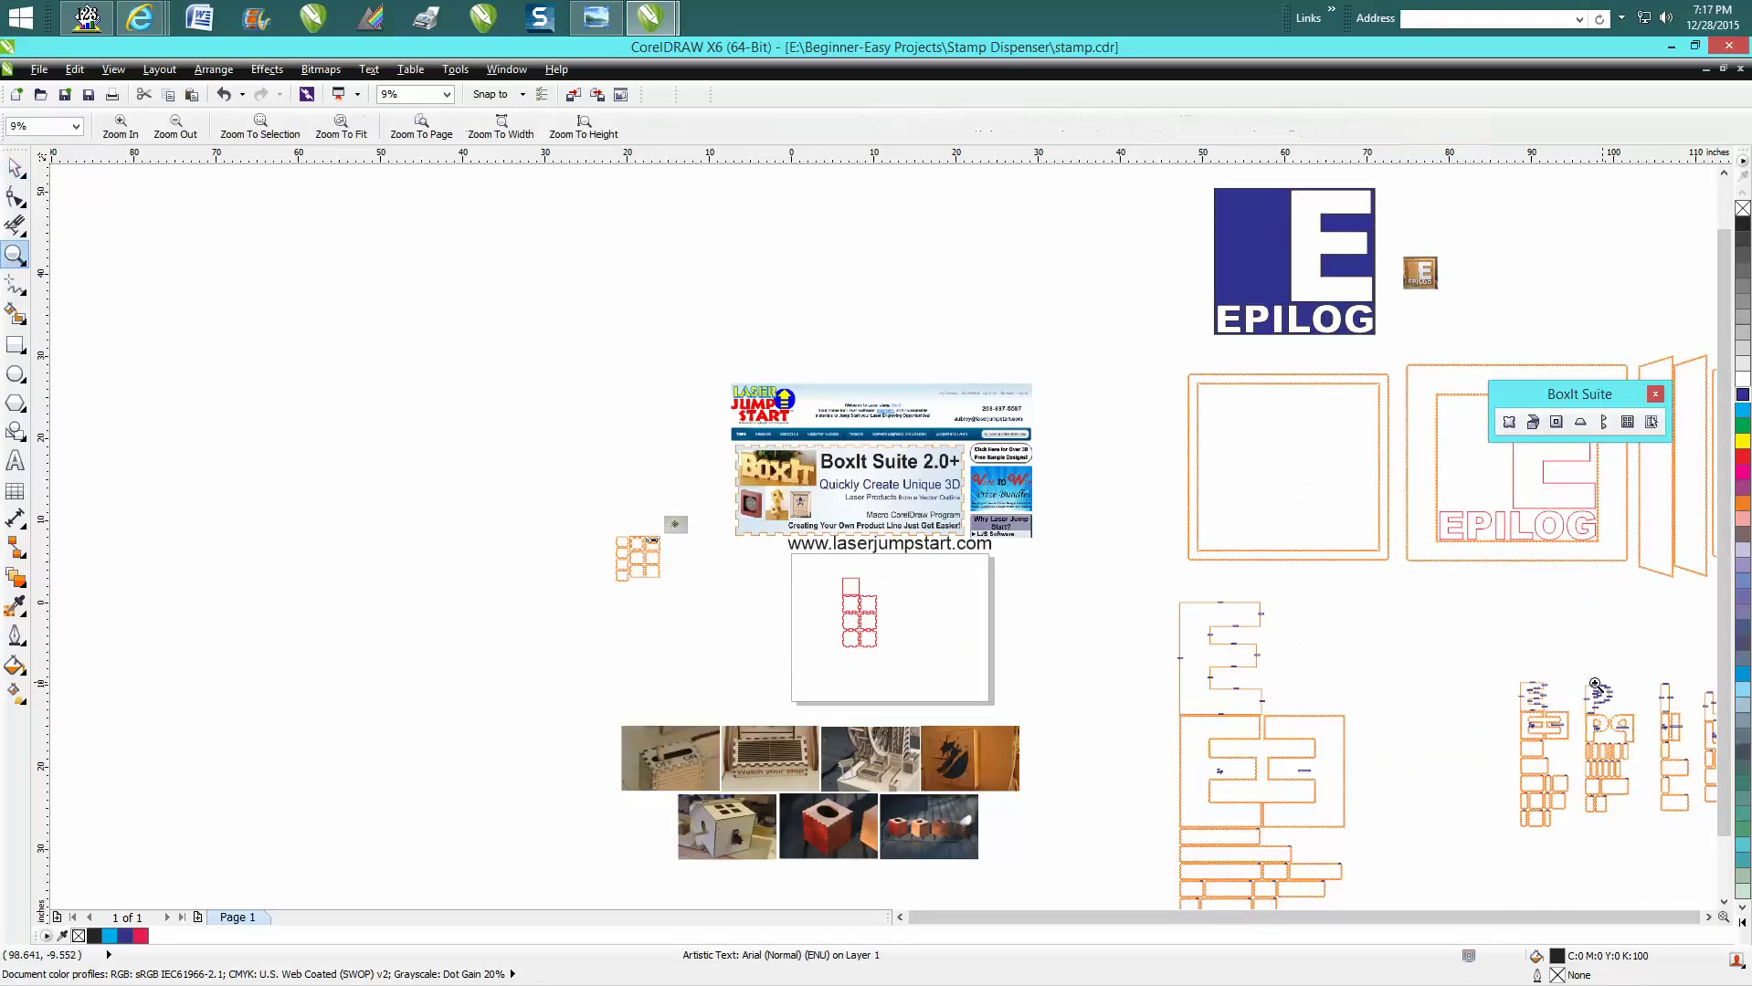
left_click_drag(1509, 667, 1599, 840)
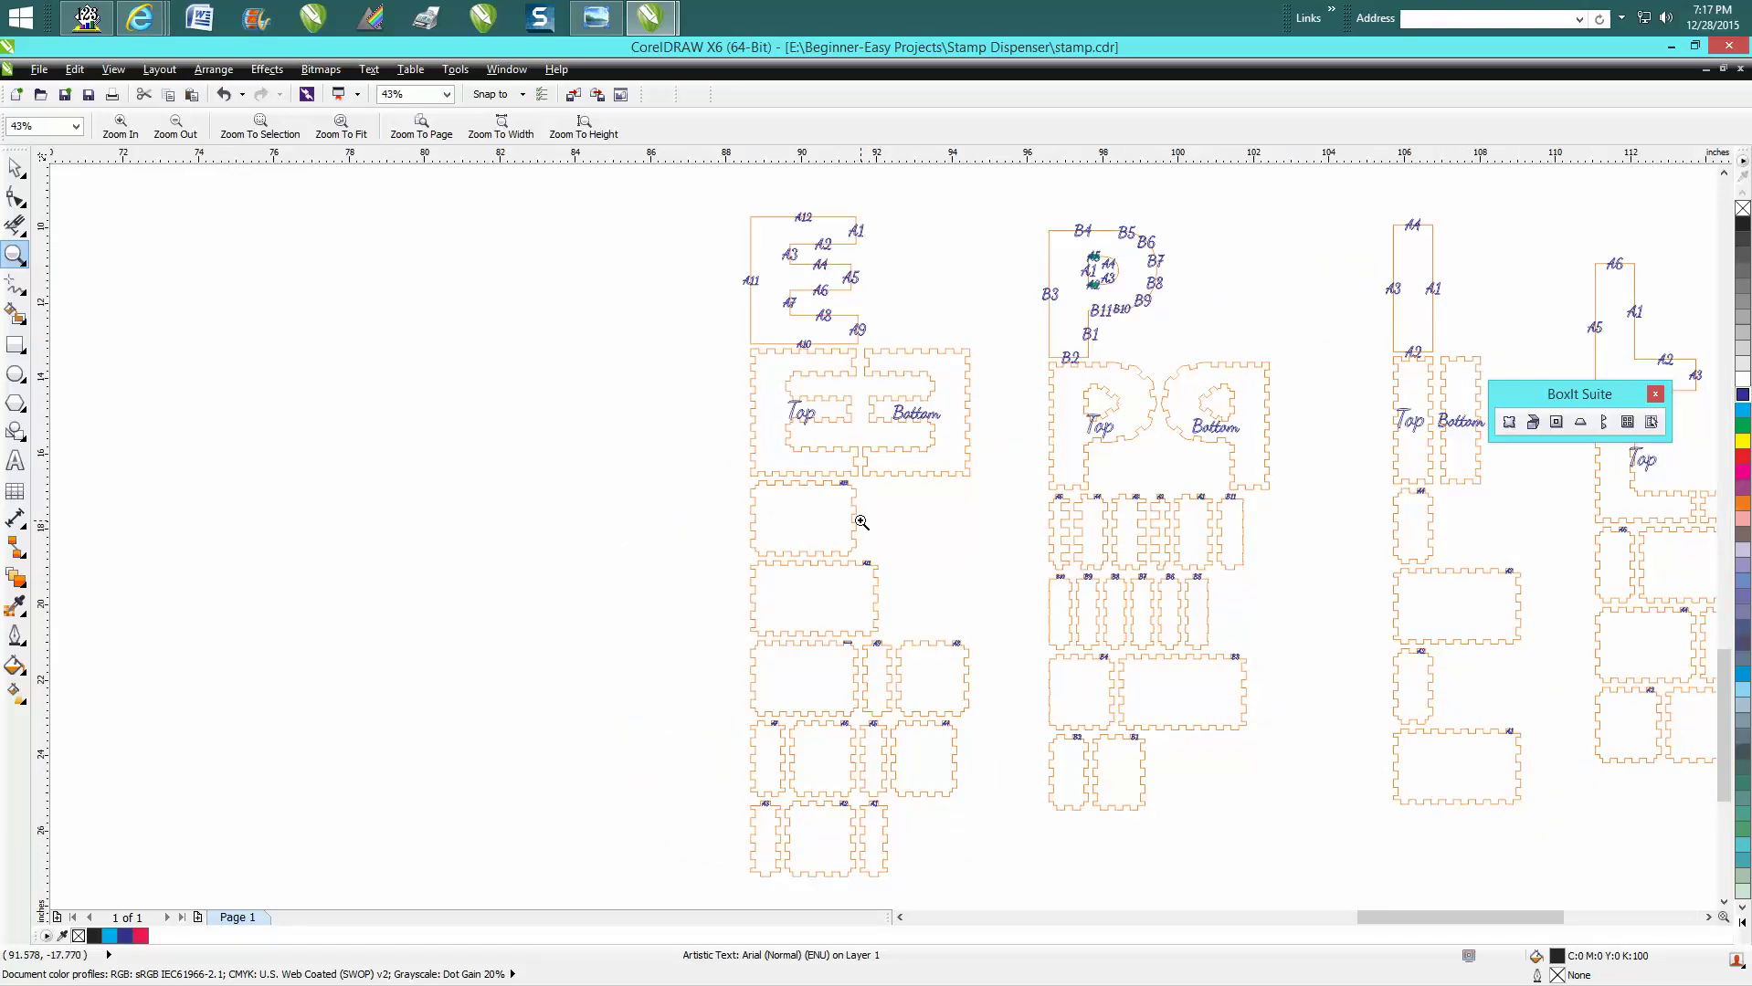
left_click_drag(833, 470, 857, 499)
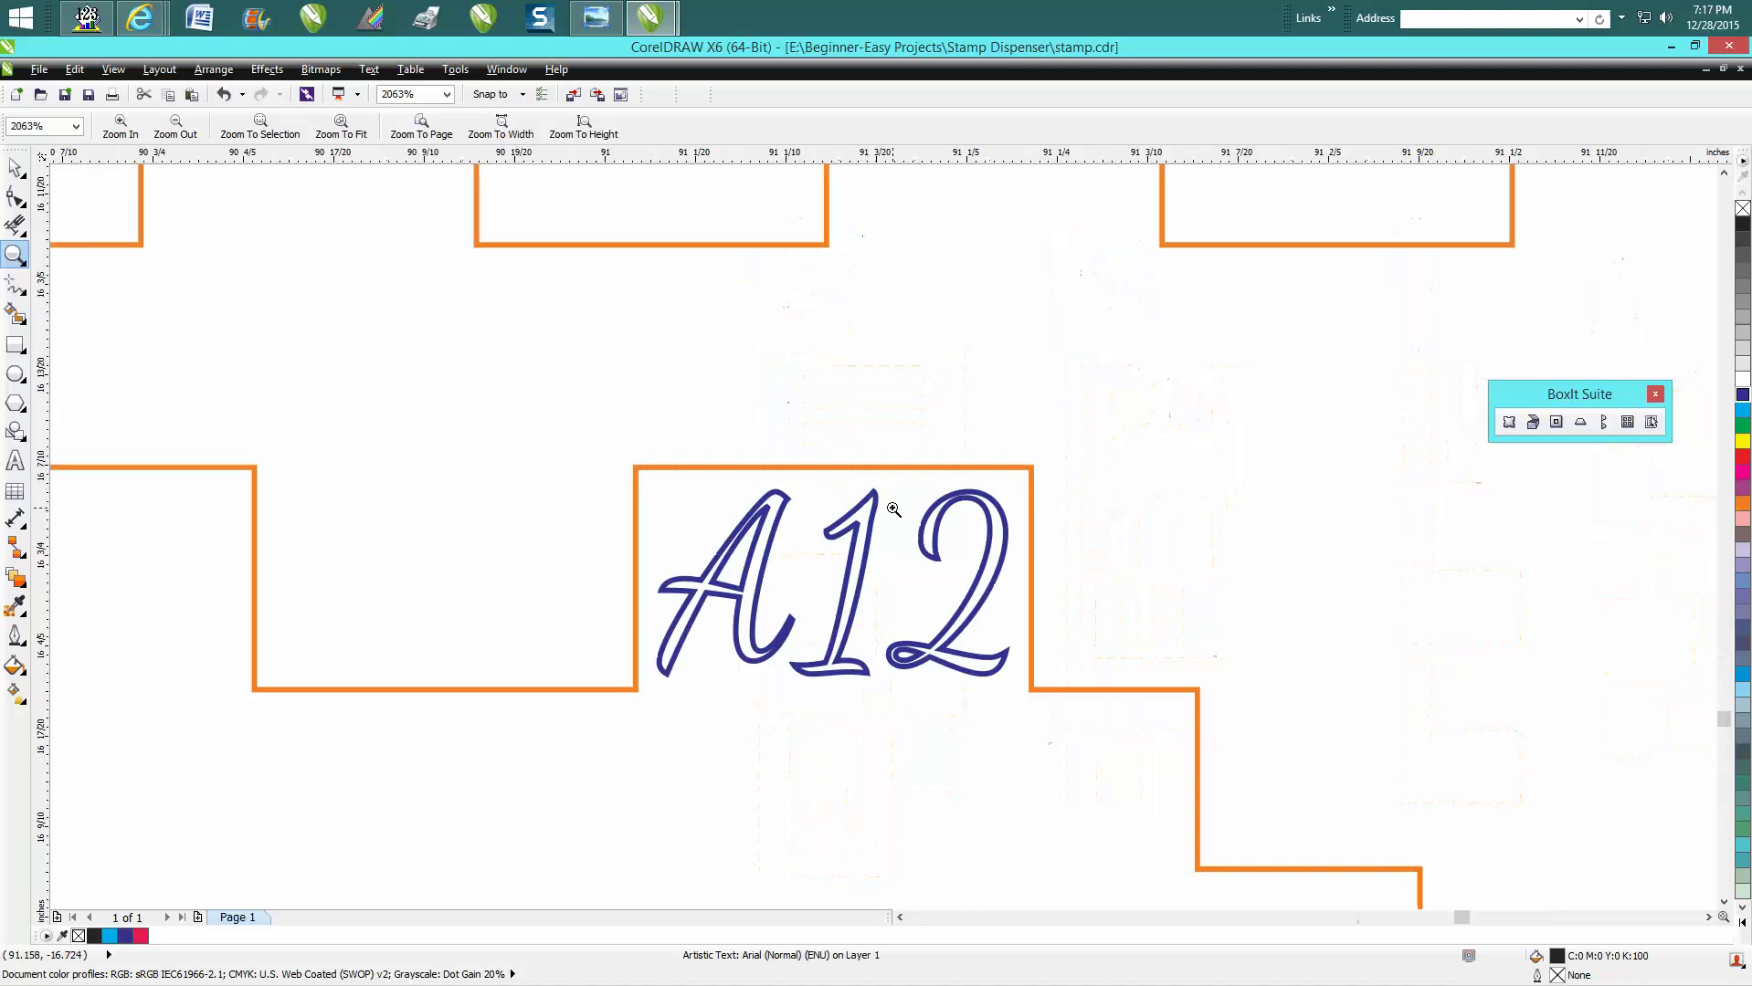
scroll(894, 509, "down", 10)
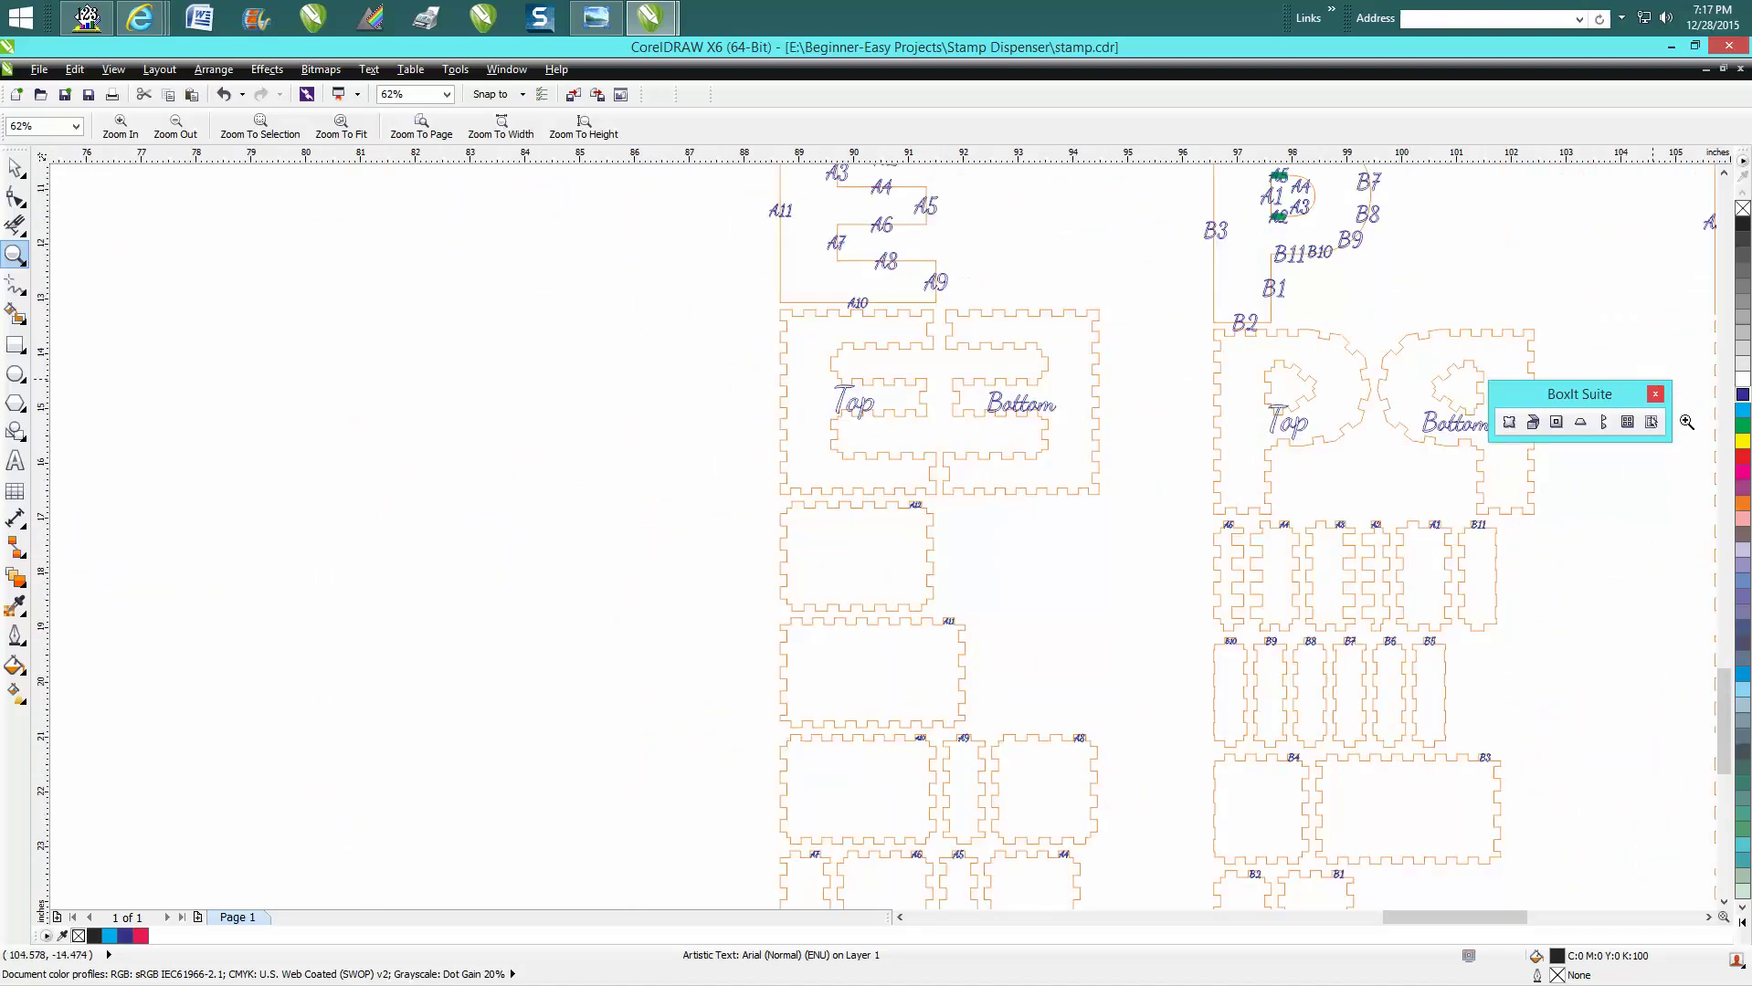
left_click_drag(1724, 721, 1724, 699)
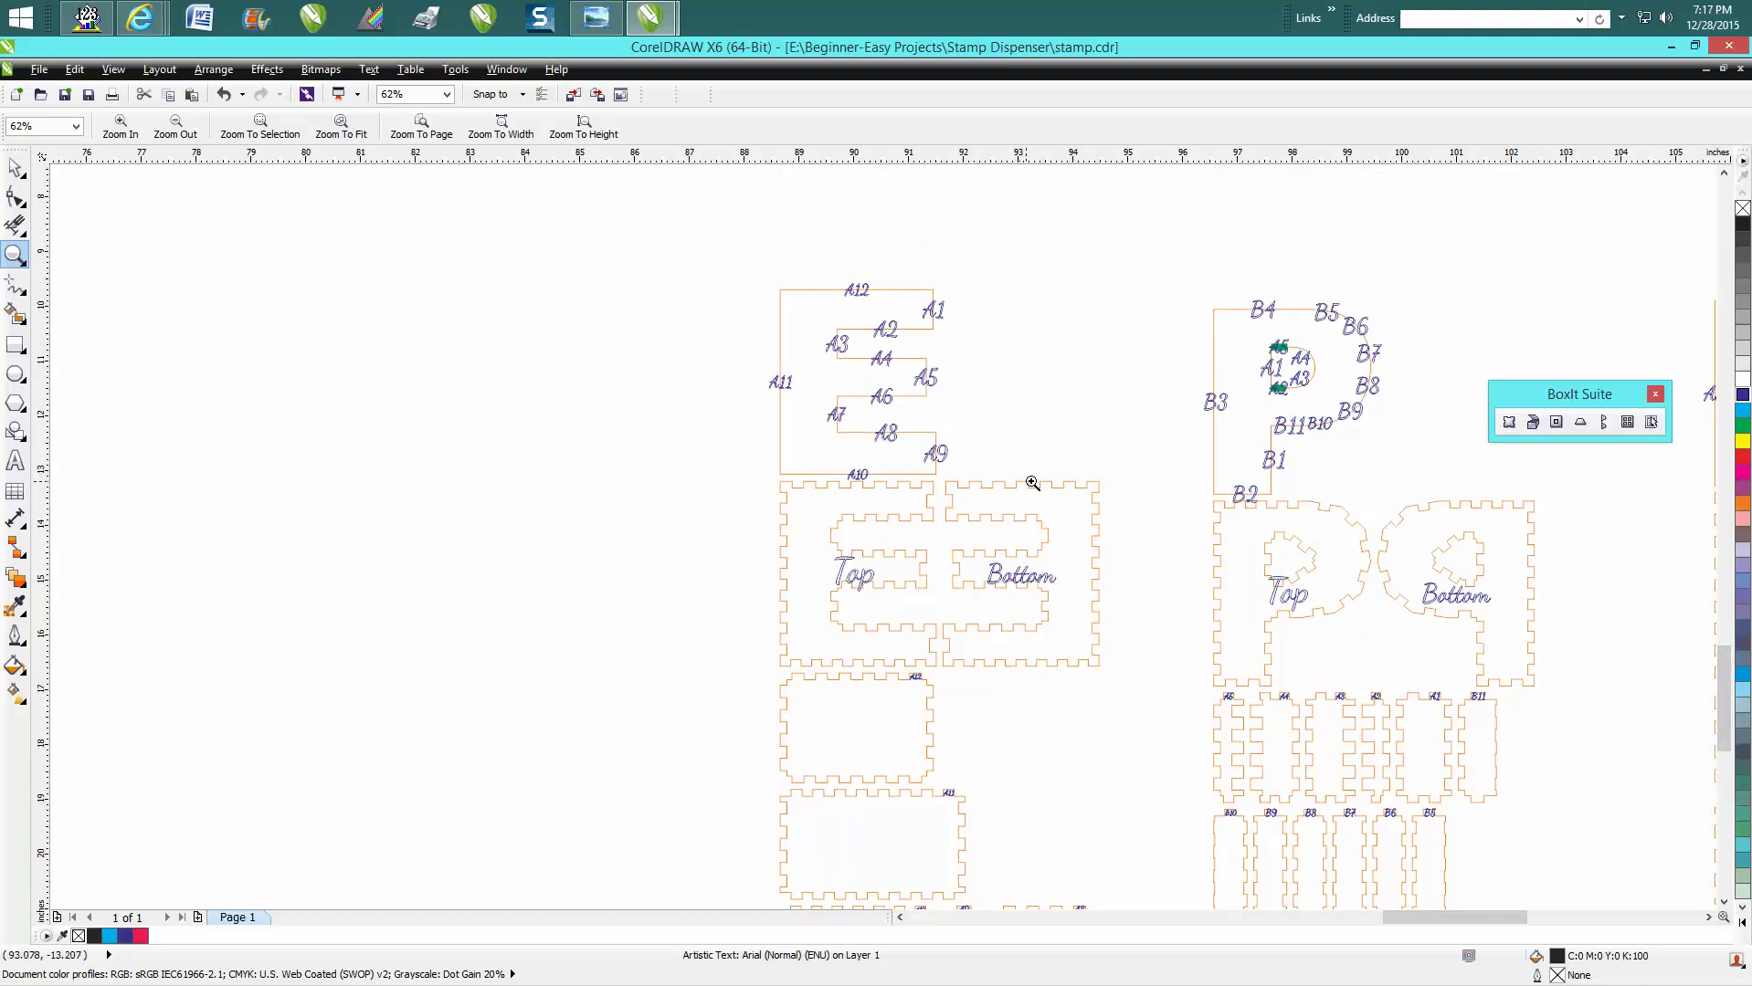
scroll(1419, 501, "down", 2)
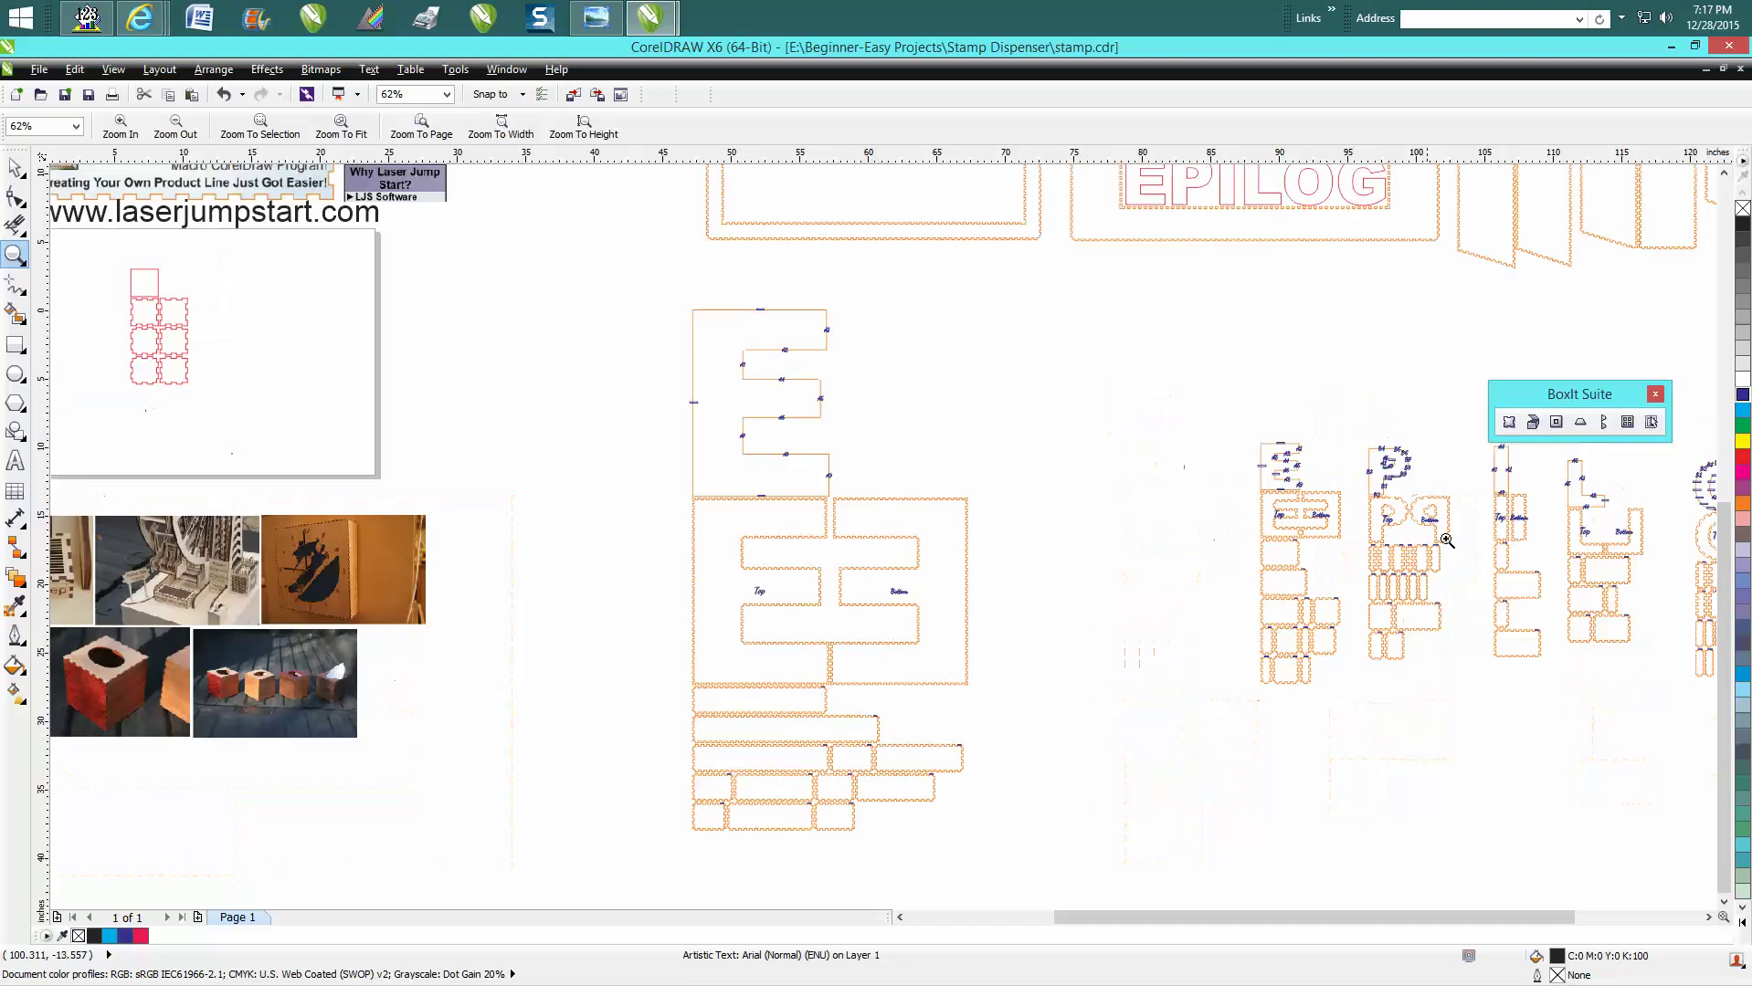
scroll(1447, 541, "down", 3)
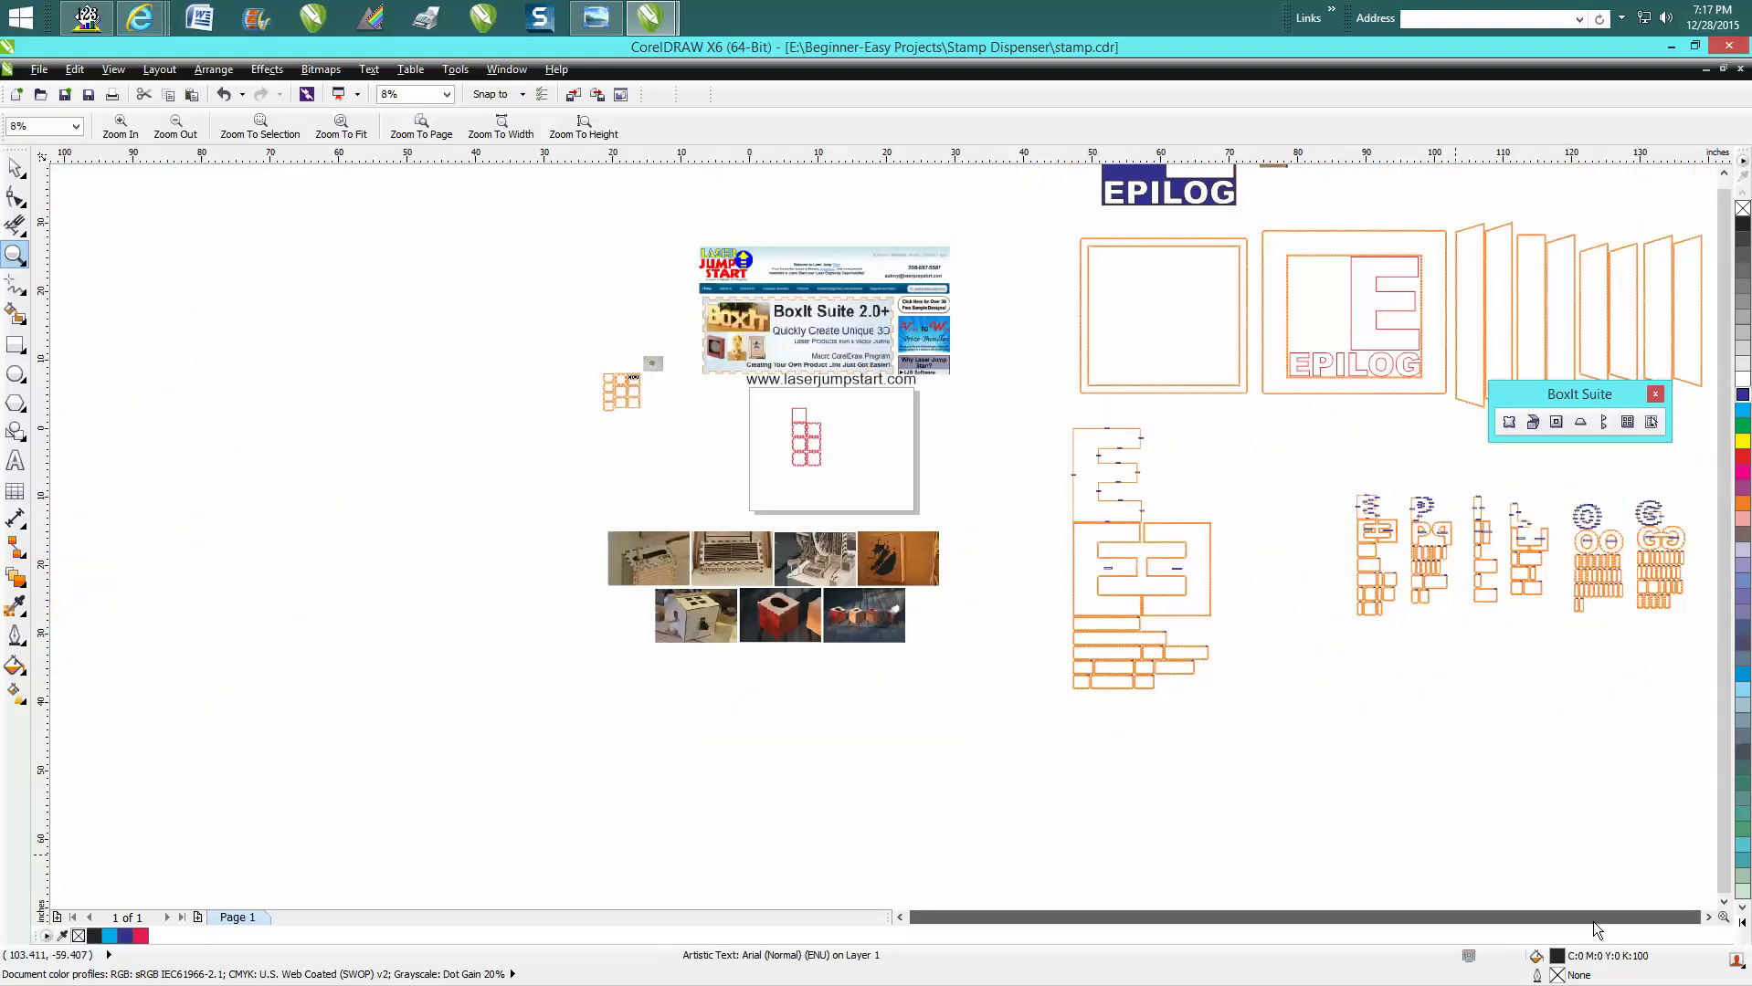
left_click(1708, 917)
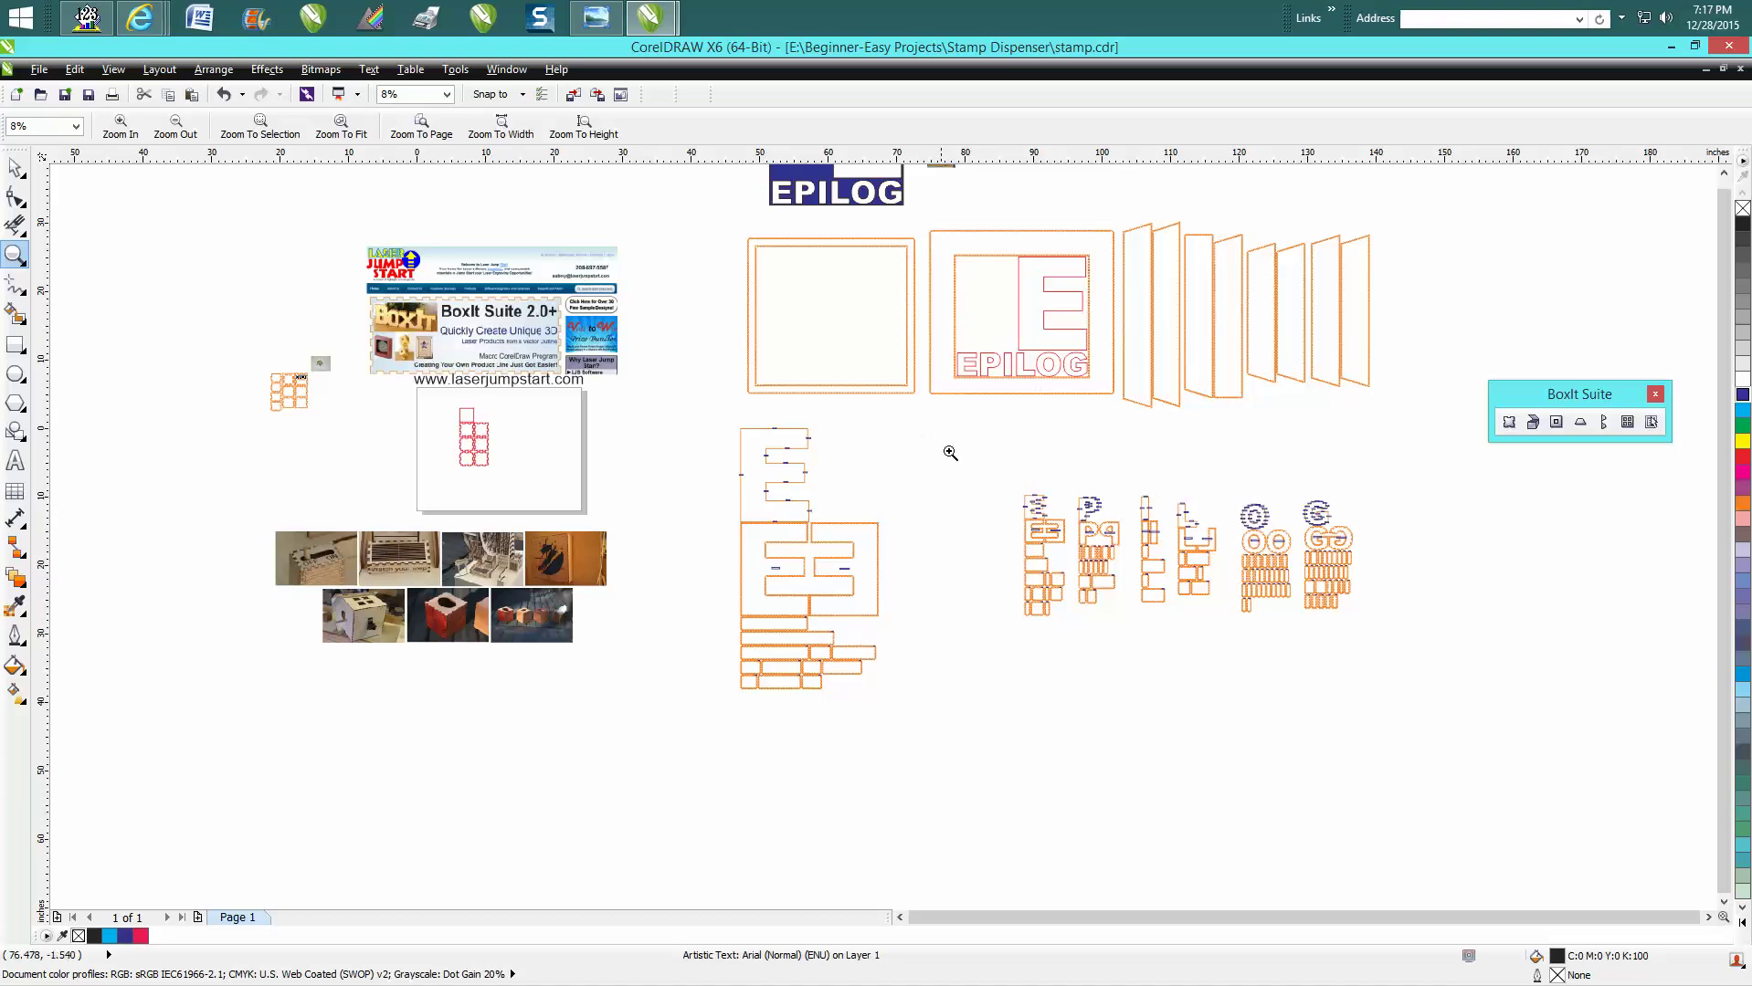
left_click(1725, 173)
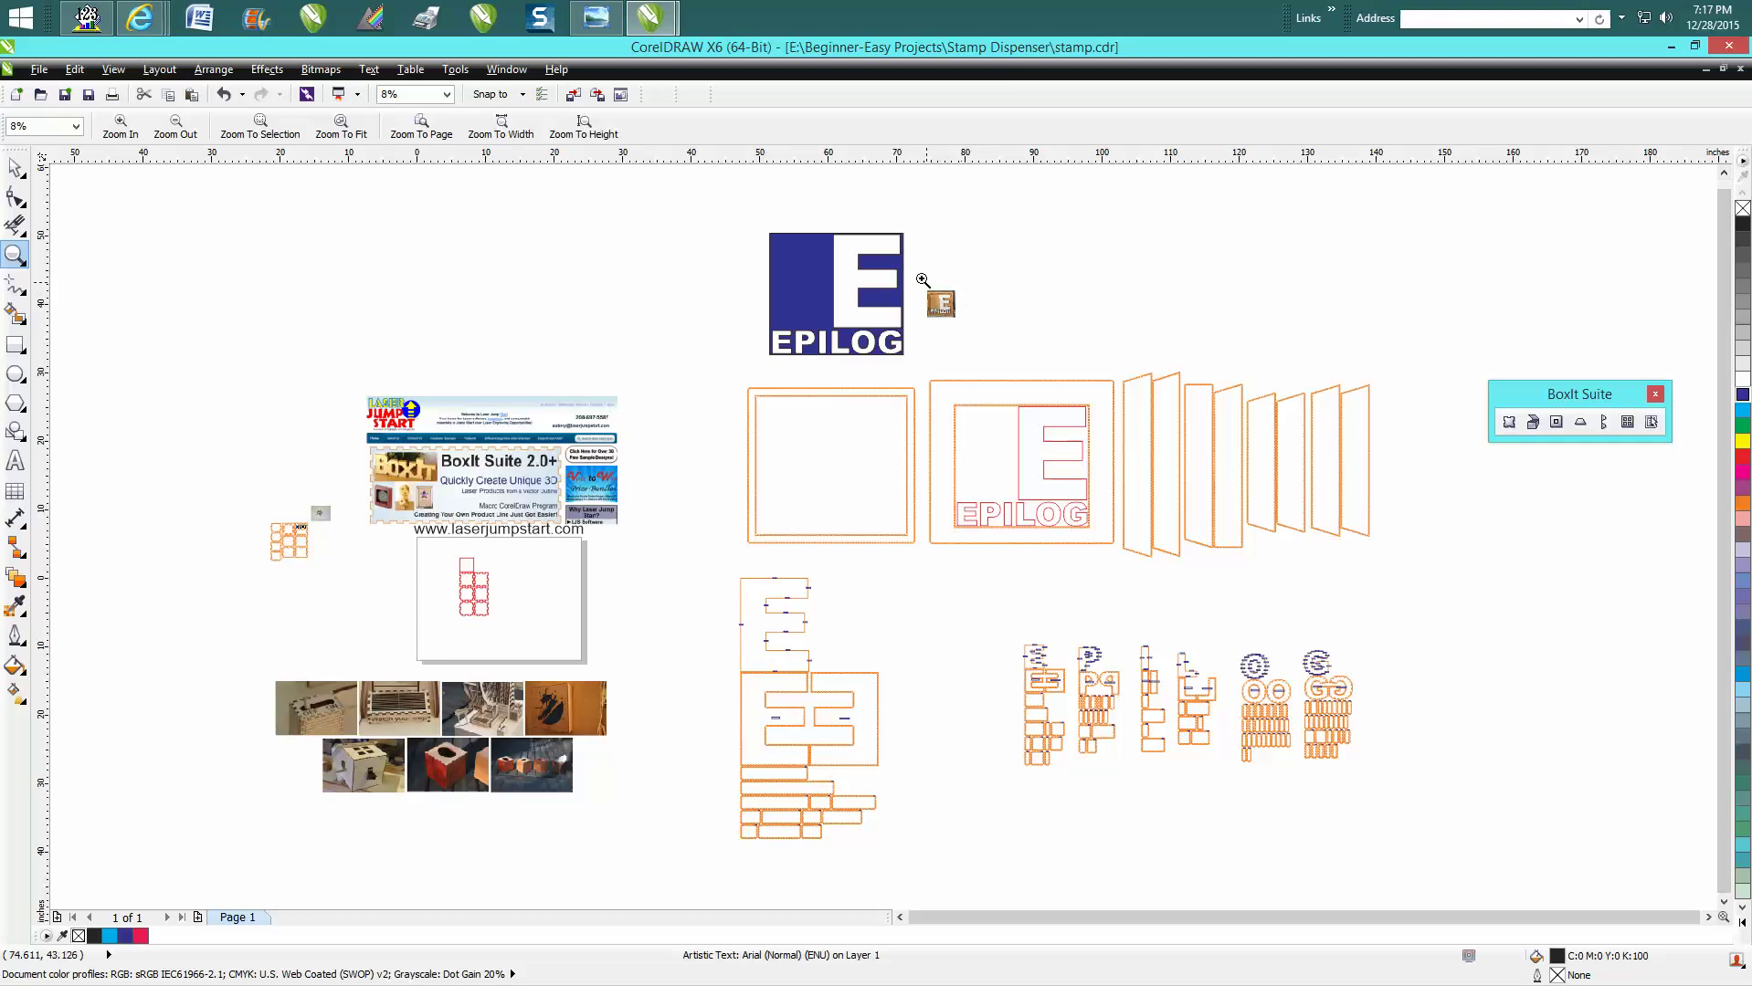
left_click_drag(921, 278, 1022, 332)
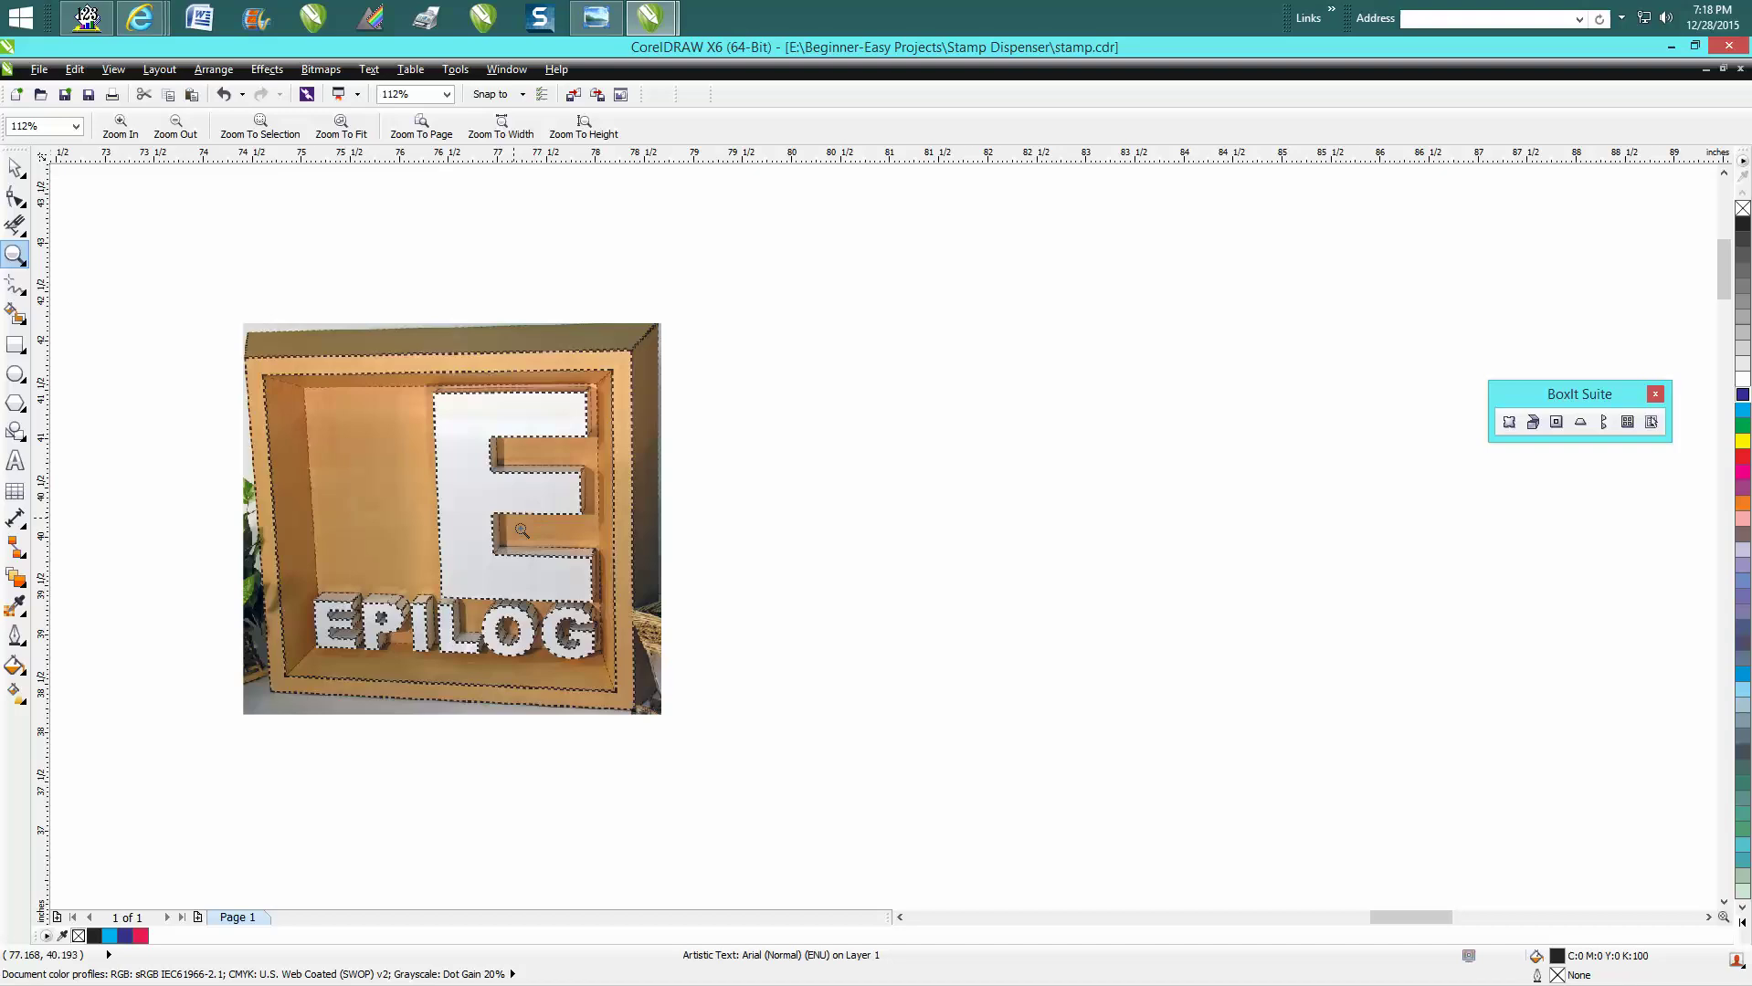
scroll(532, 533, "down", 4)
scroll(646, 582, "down", 2)
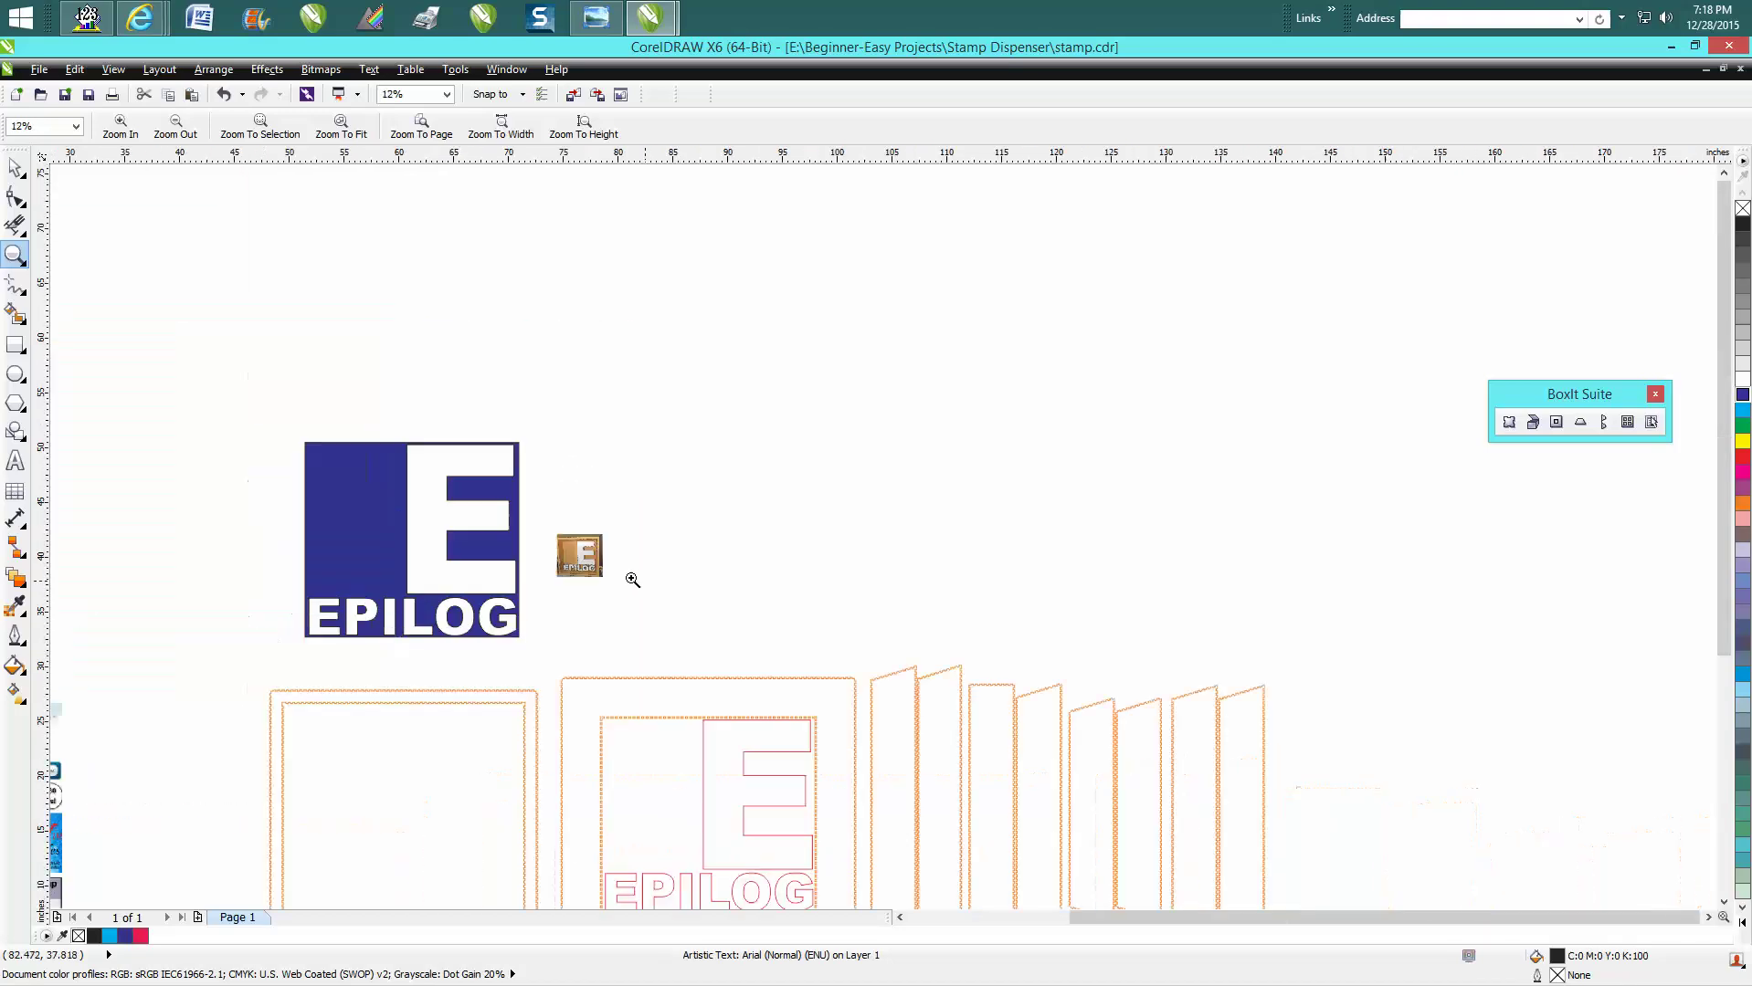
left_click_drag(291, 425, 574, 638)
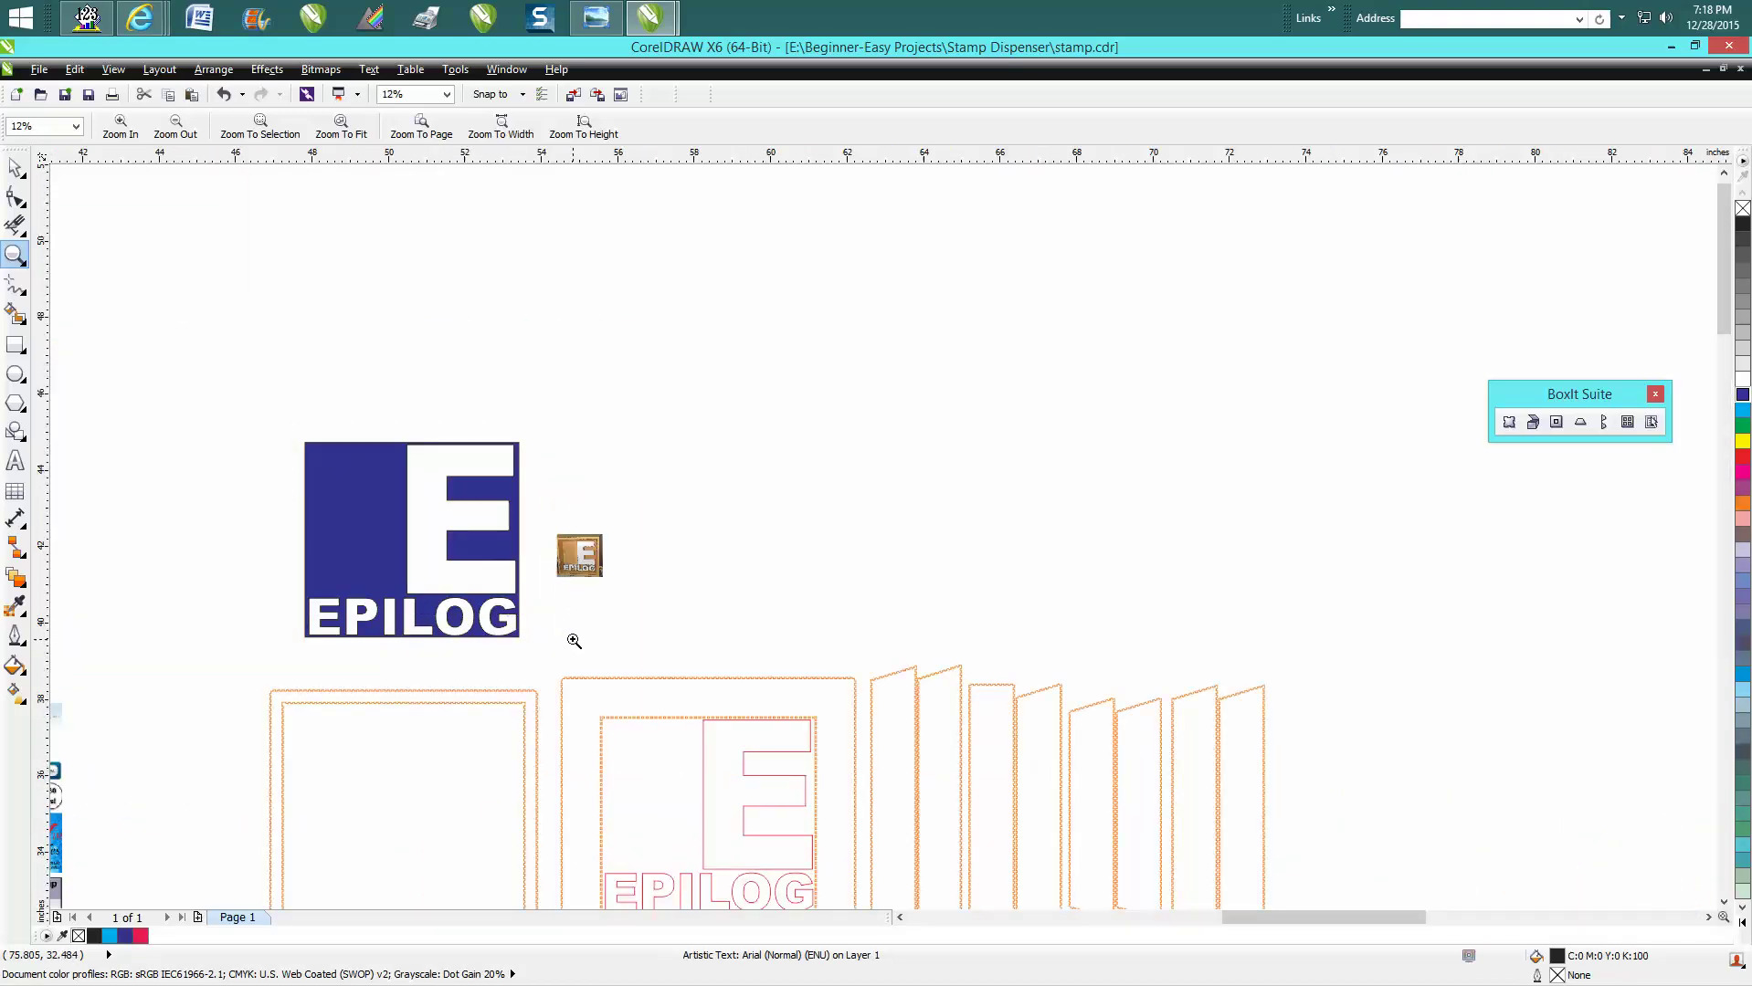
scroll(579, 630, "down", 4)
scroll(583, 623, "down", 1)
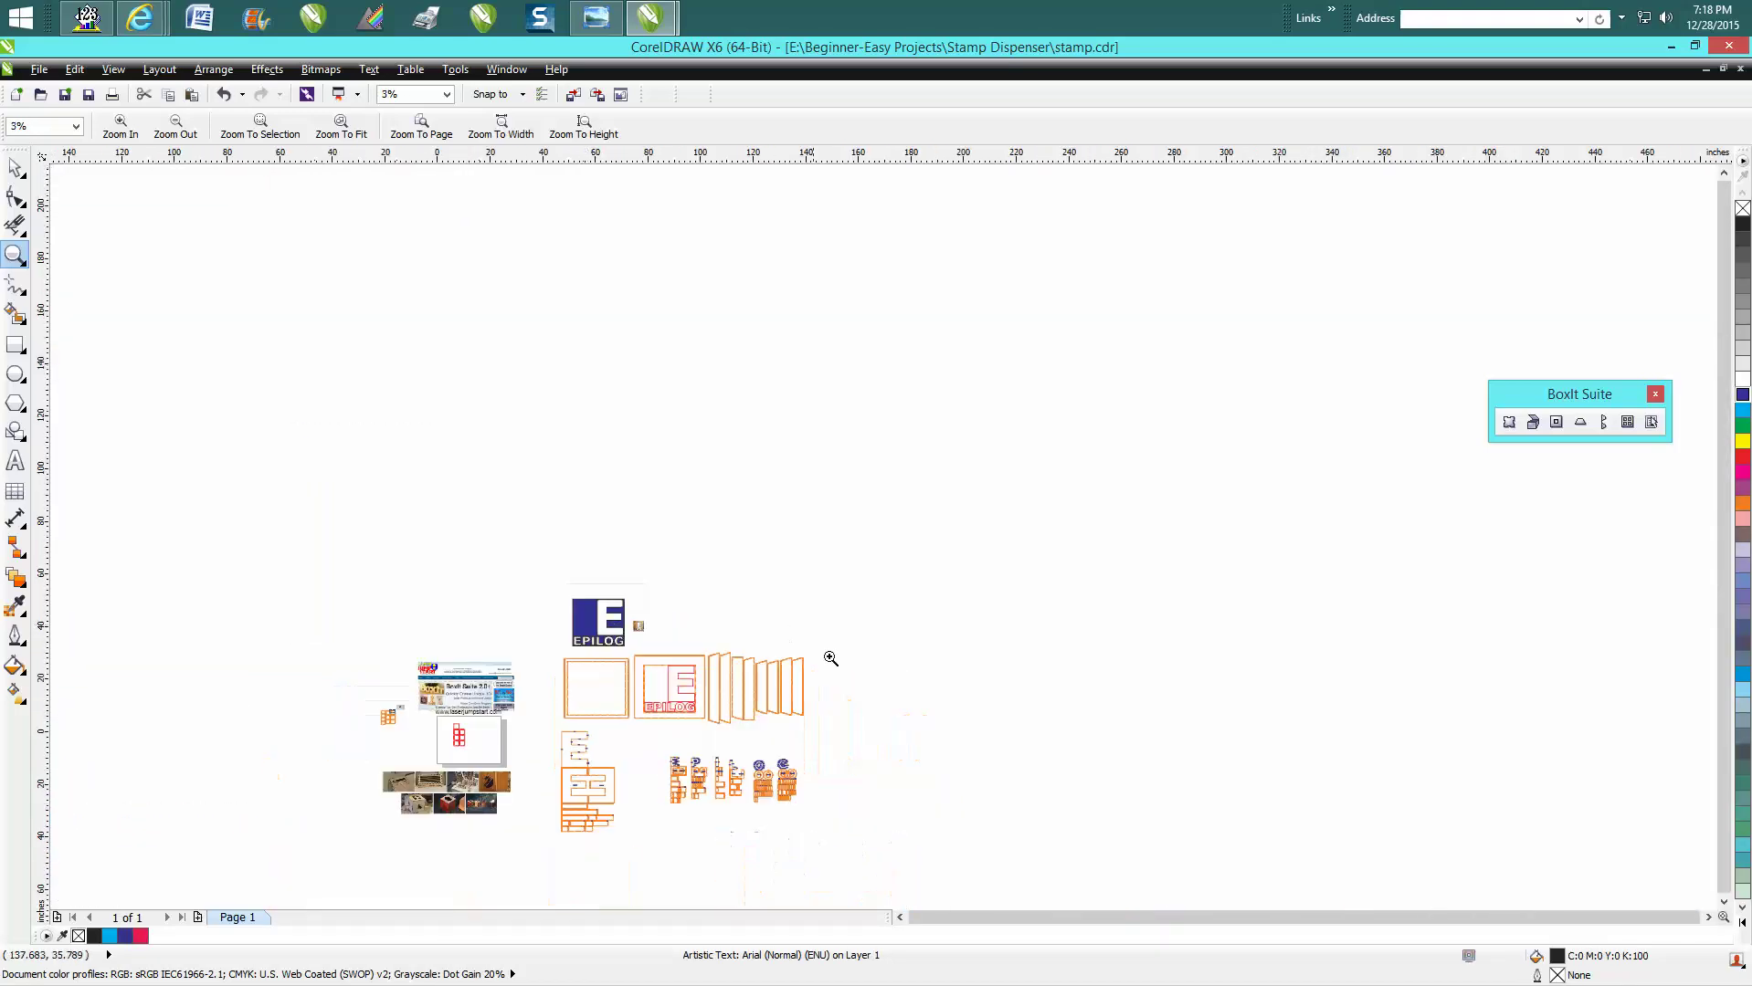
- Zoom into the photo thumbnails, the Watch your step grille, the ferris-wheel photo and the clock box
left_click(22, 267)
left_click_drag(371, 763, 550, 823)
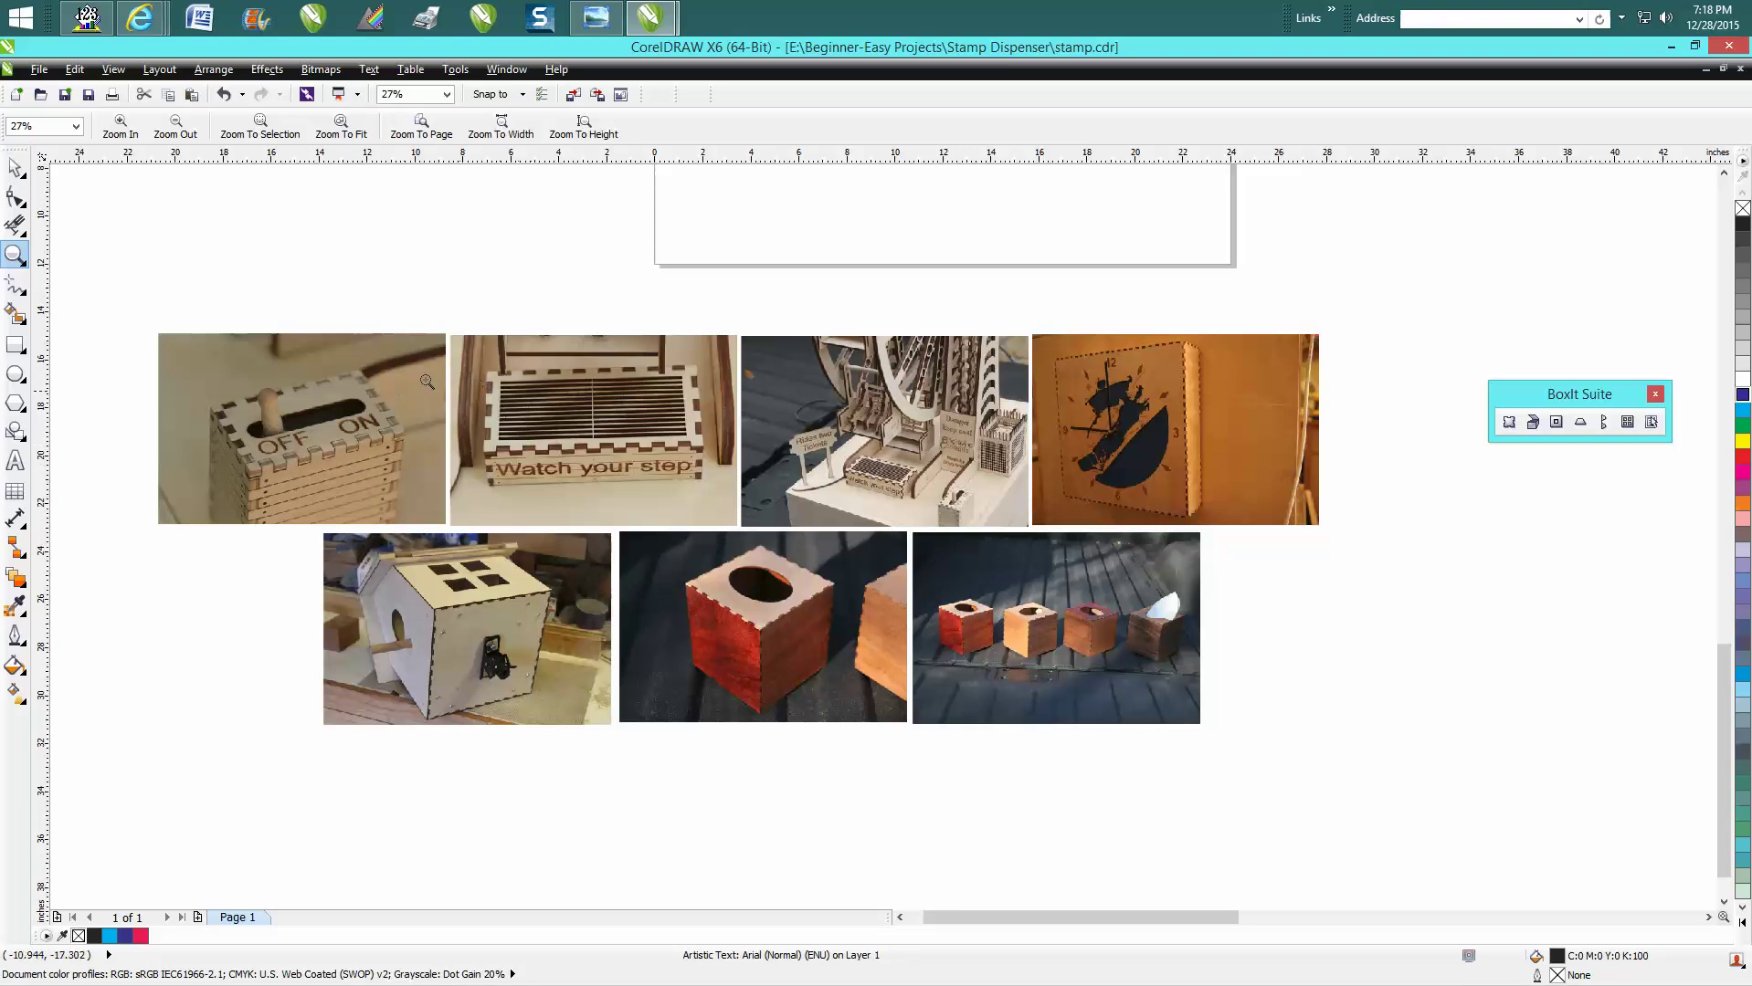
left_click_drag(476, 376, 726, 504)
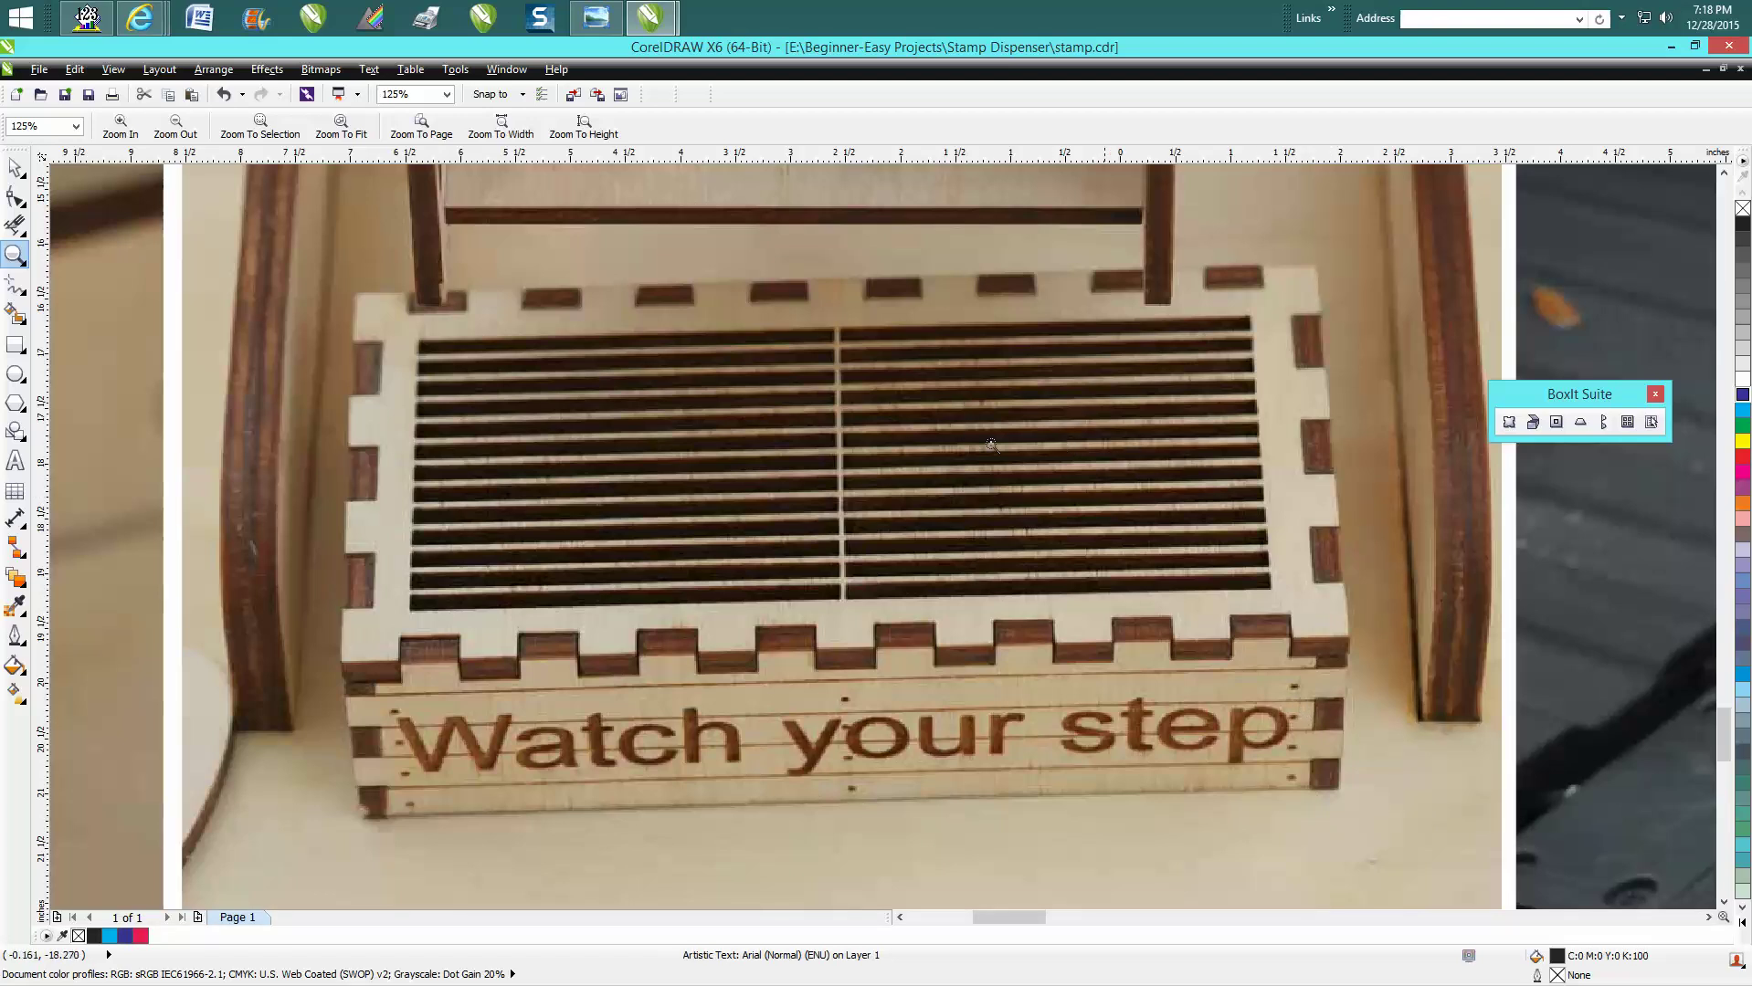
scroll(866, 539, "down", 2)
scroll(865, 527, "down", 2)
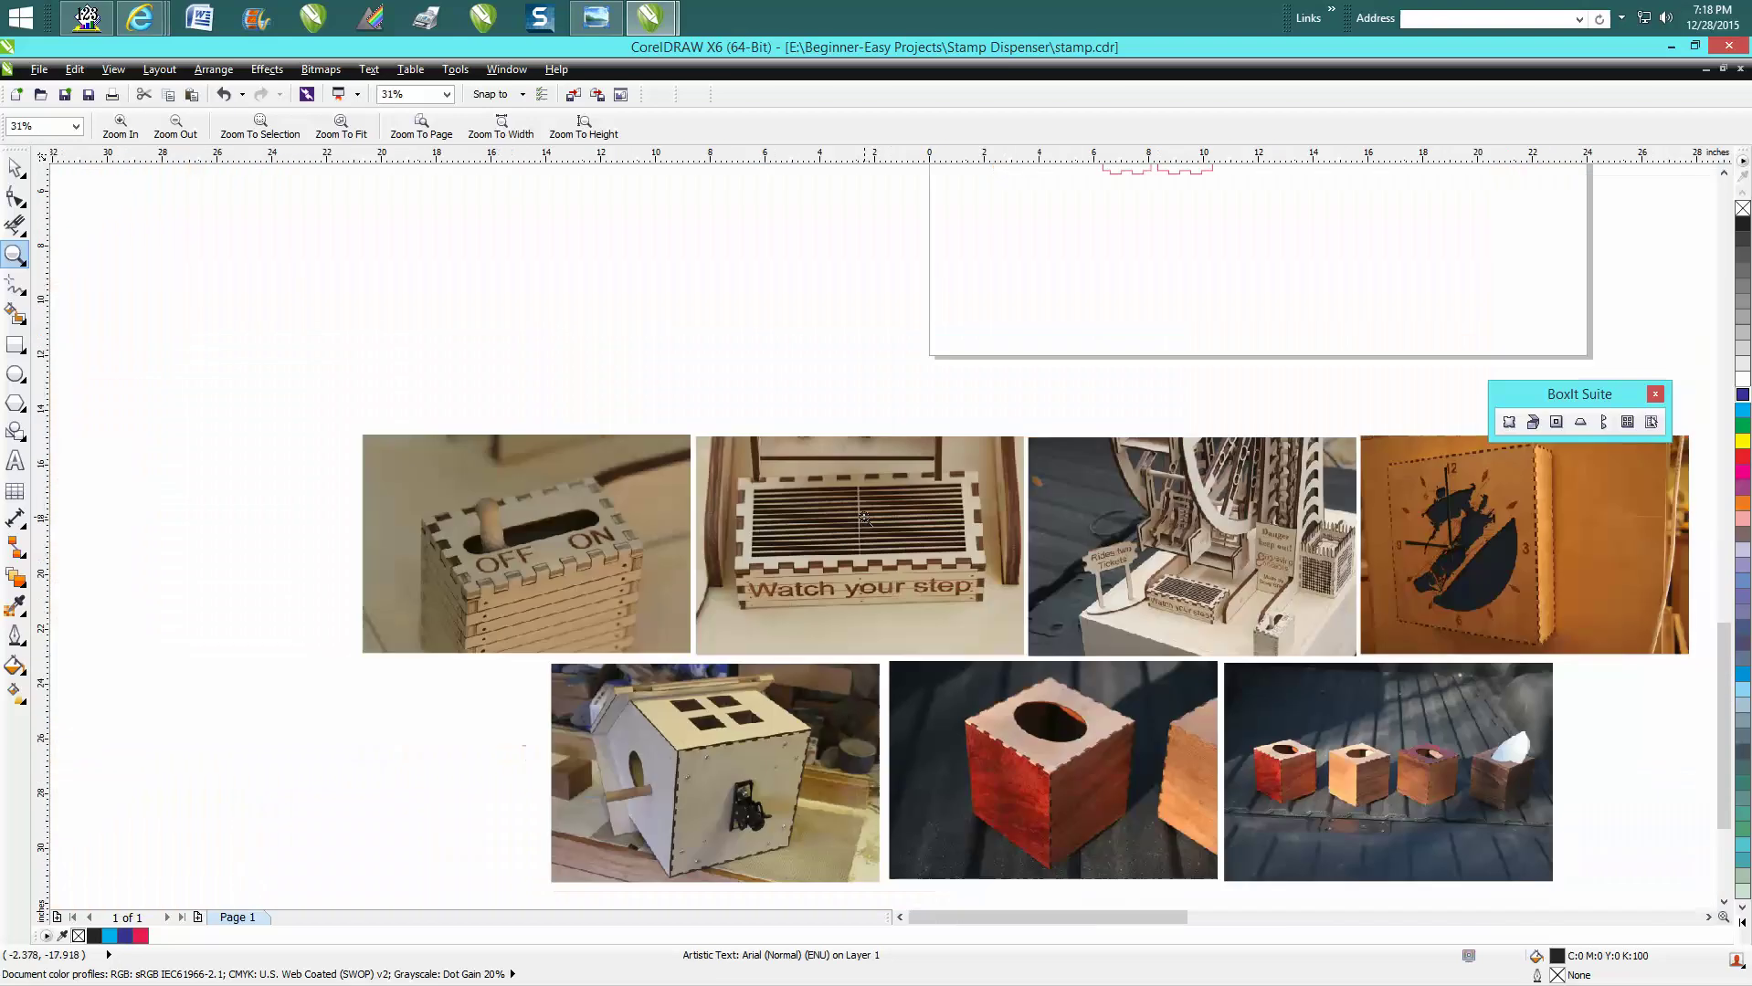
left_click_drag(1062, 457, 1334, 667)
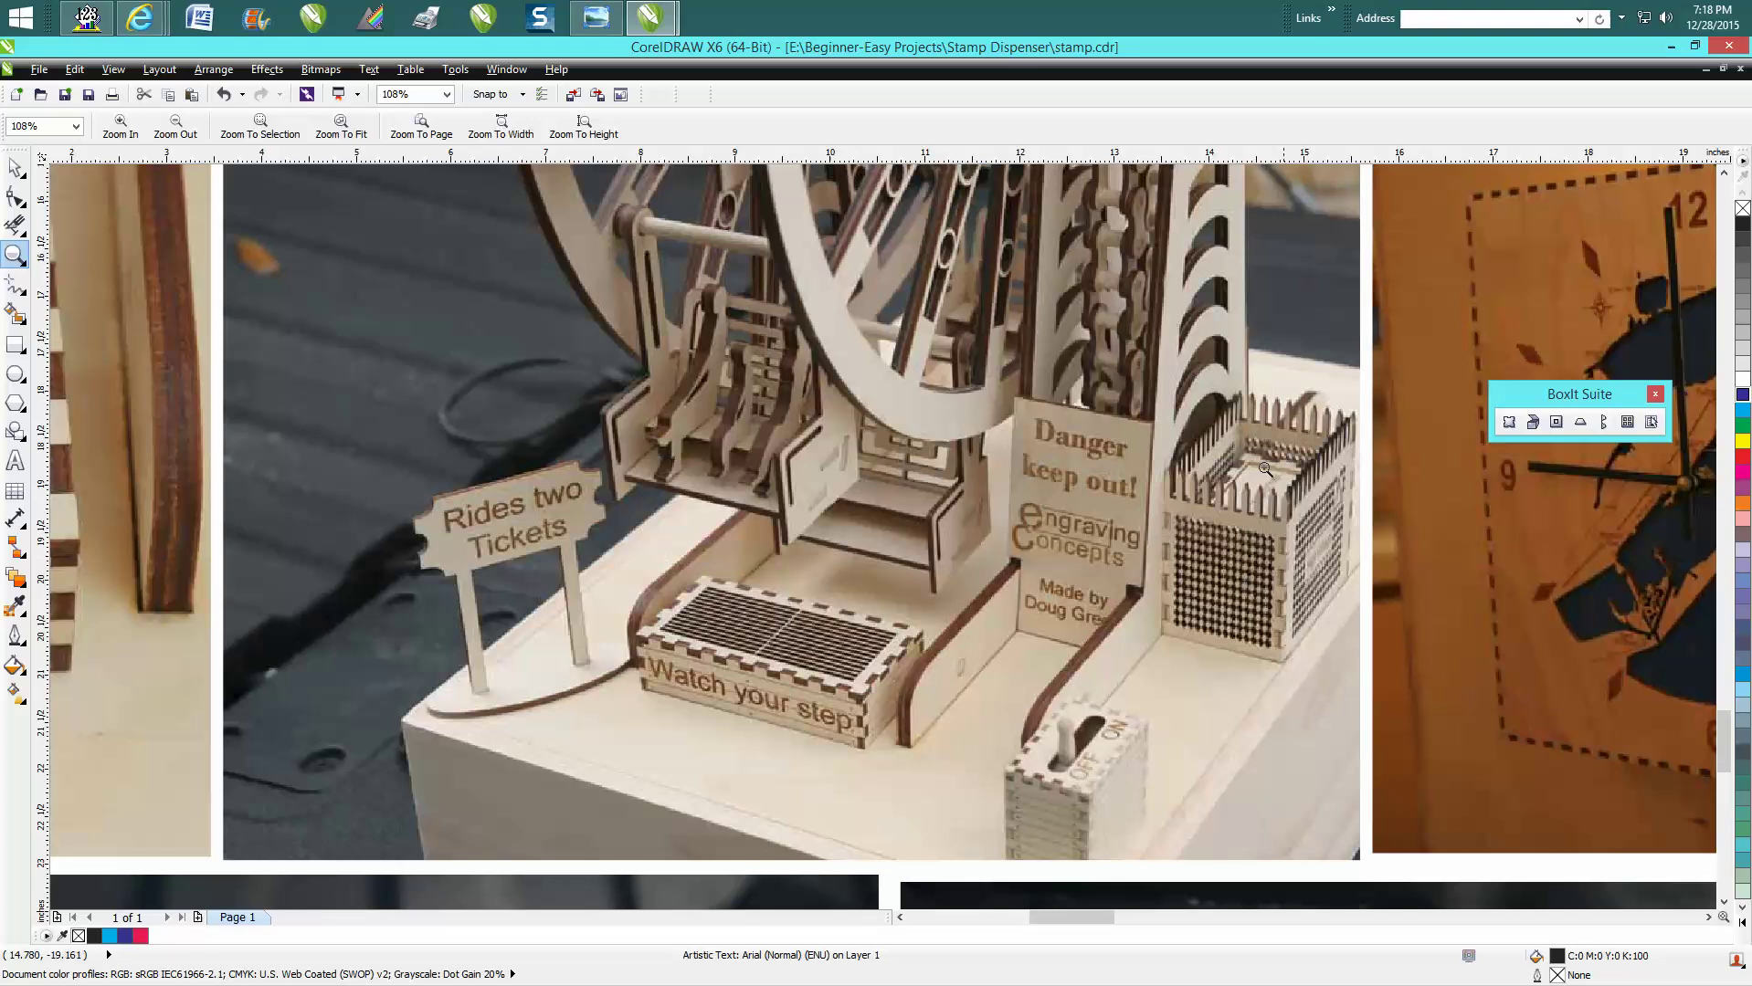
scroll(1274, 513, "down", 2)
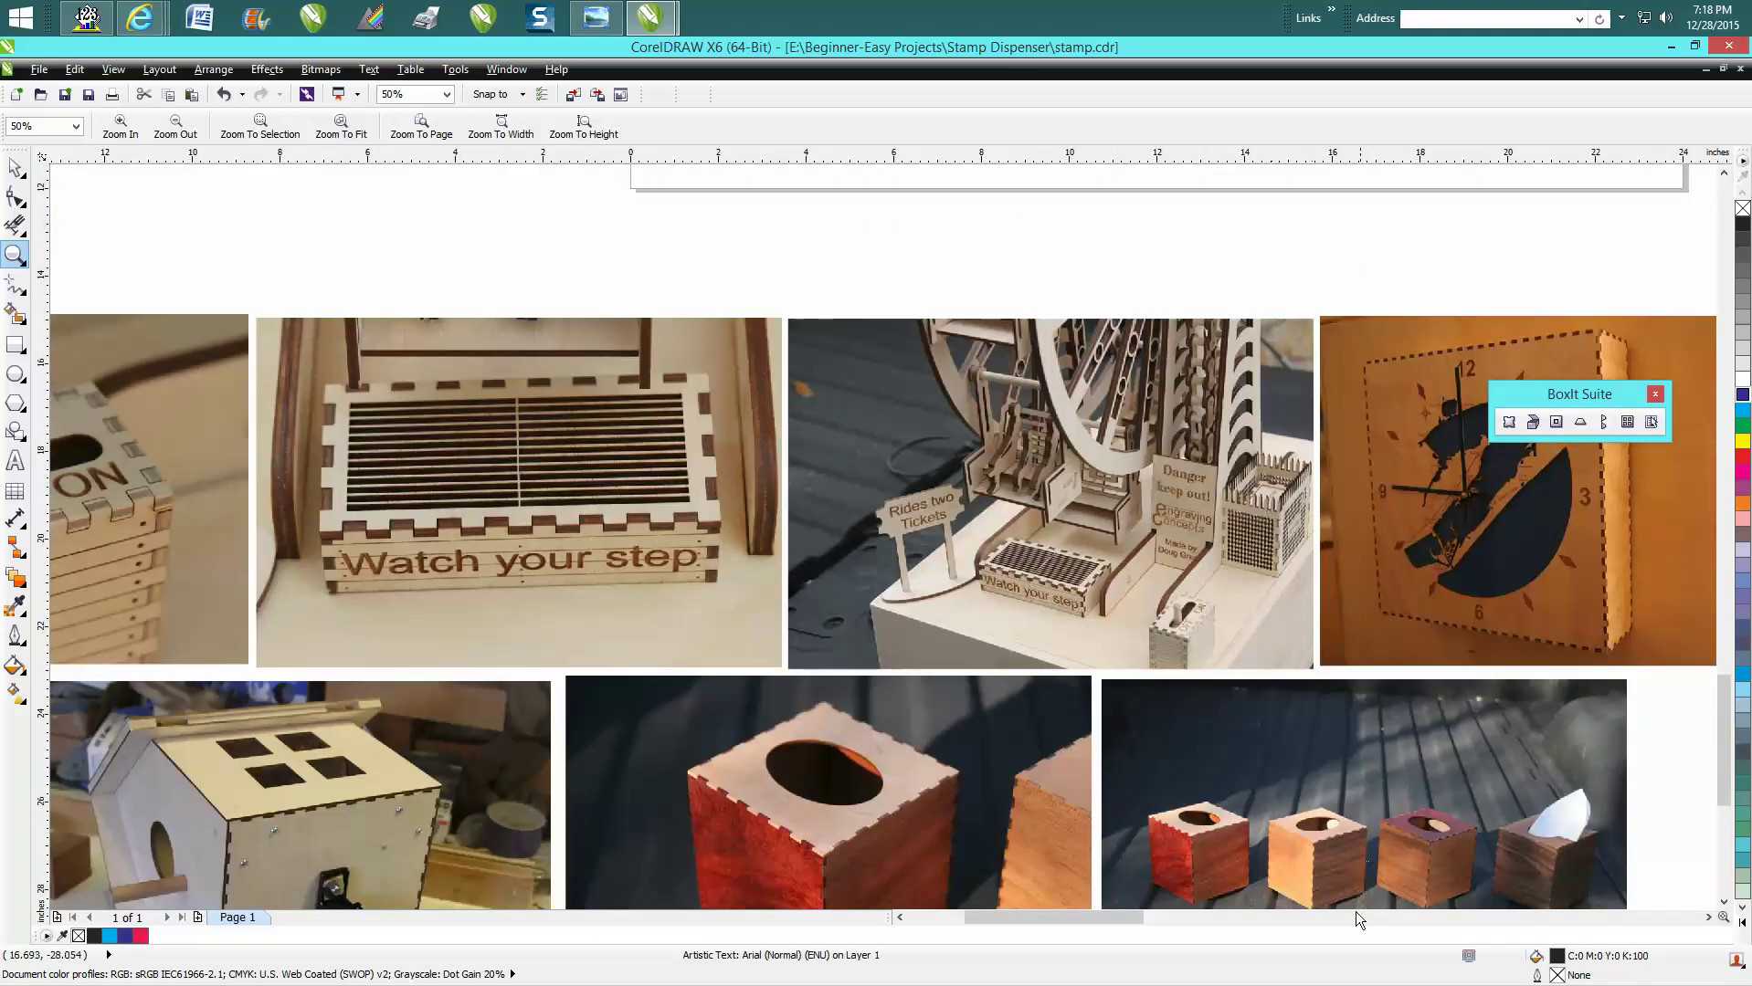
left_click_drag(1137, 925, 1194, 918)
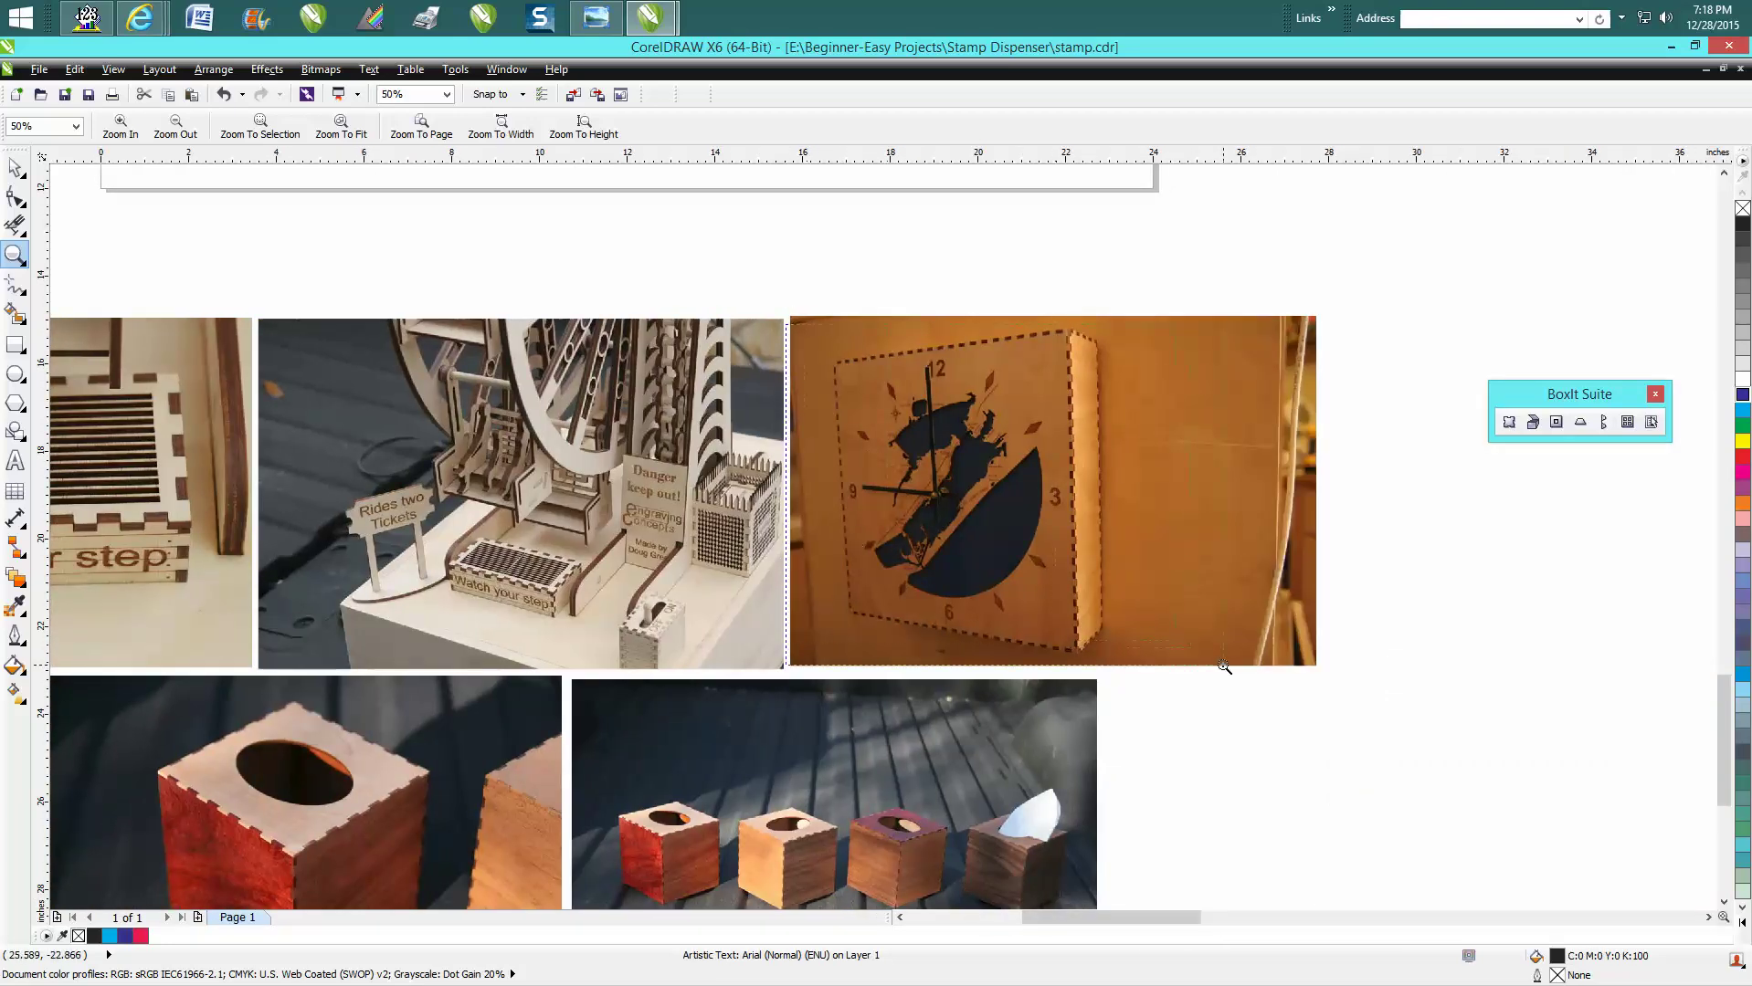
scroll(1224, 667, "up", 2)
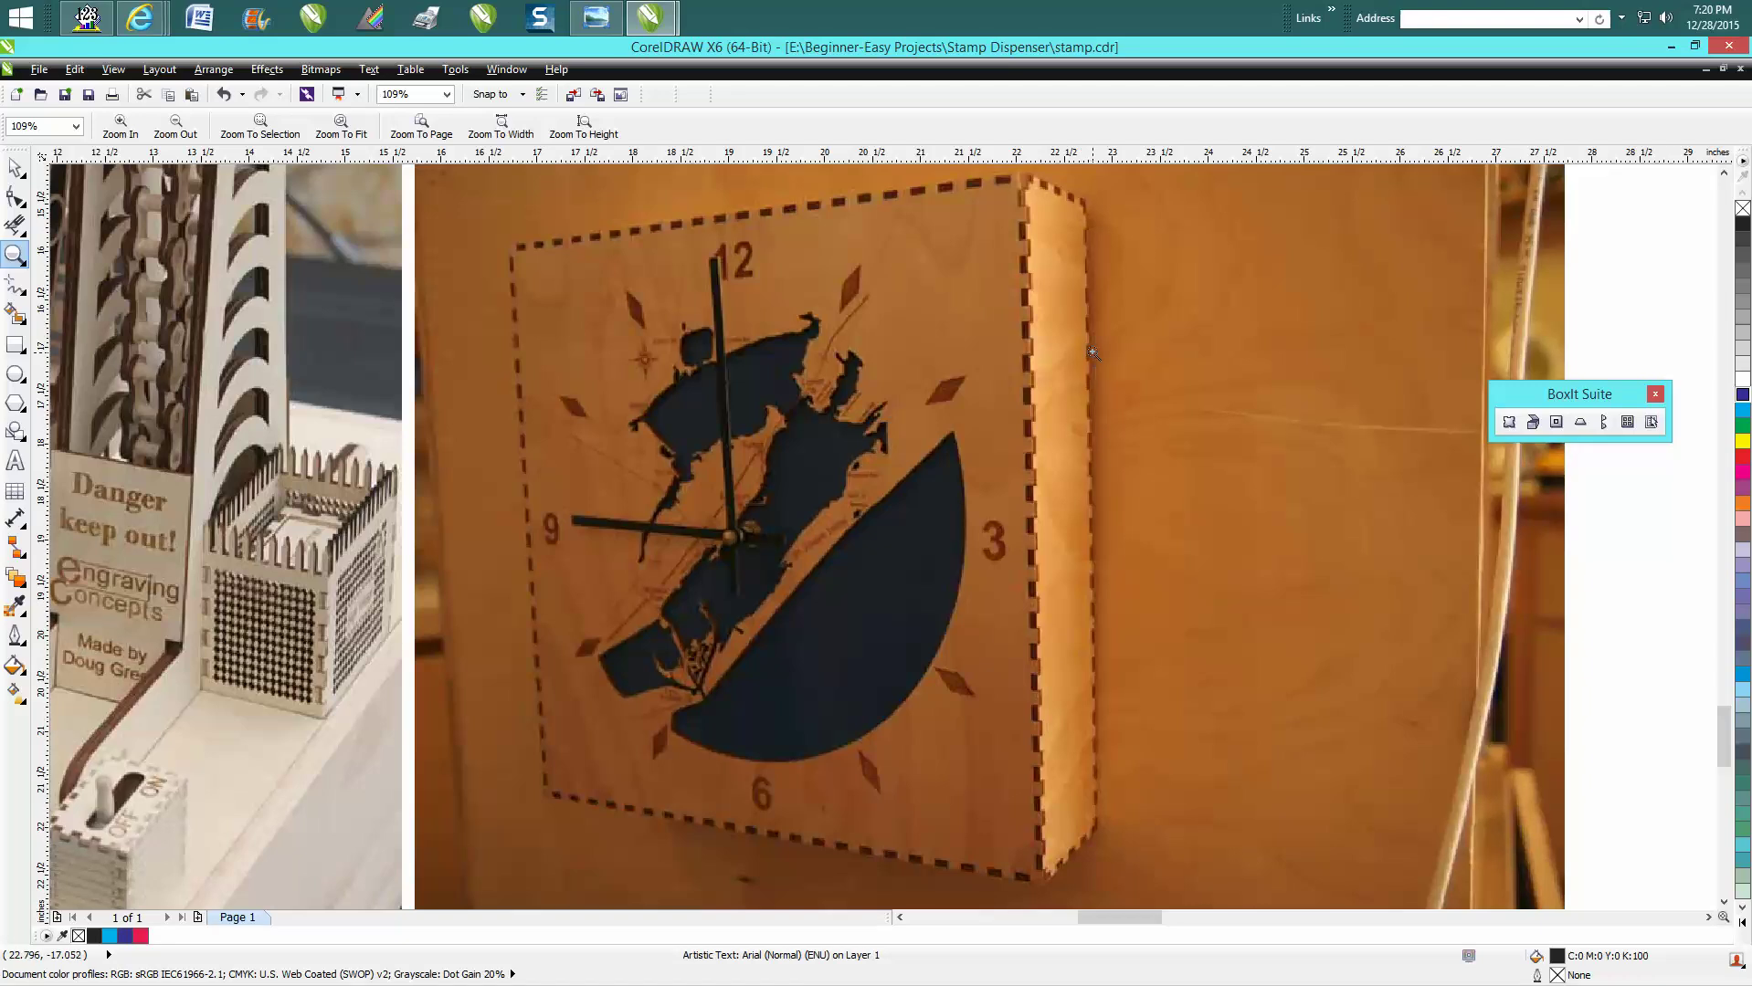
scroll(1088, 354, "down", 5)
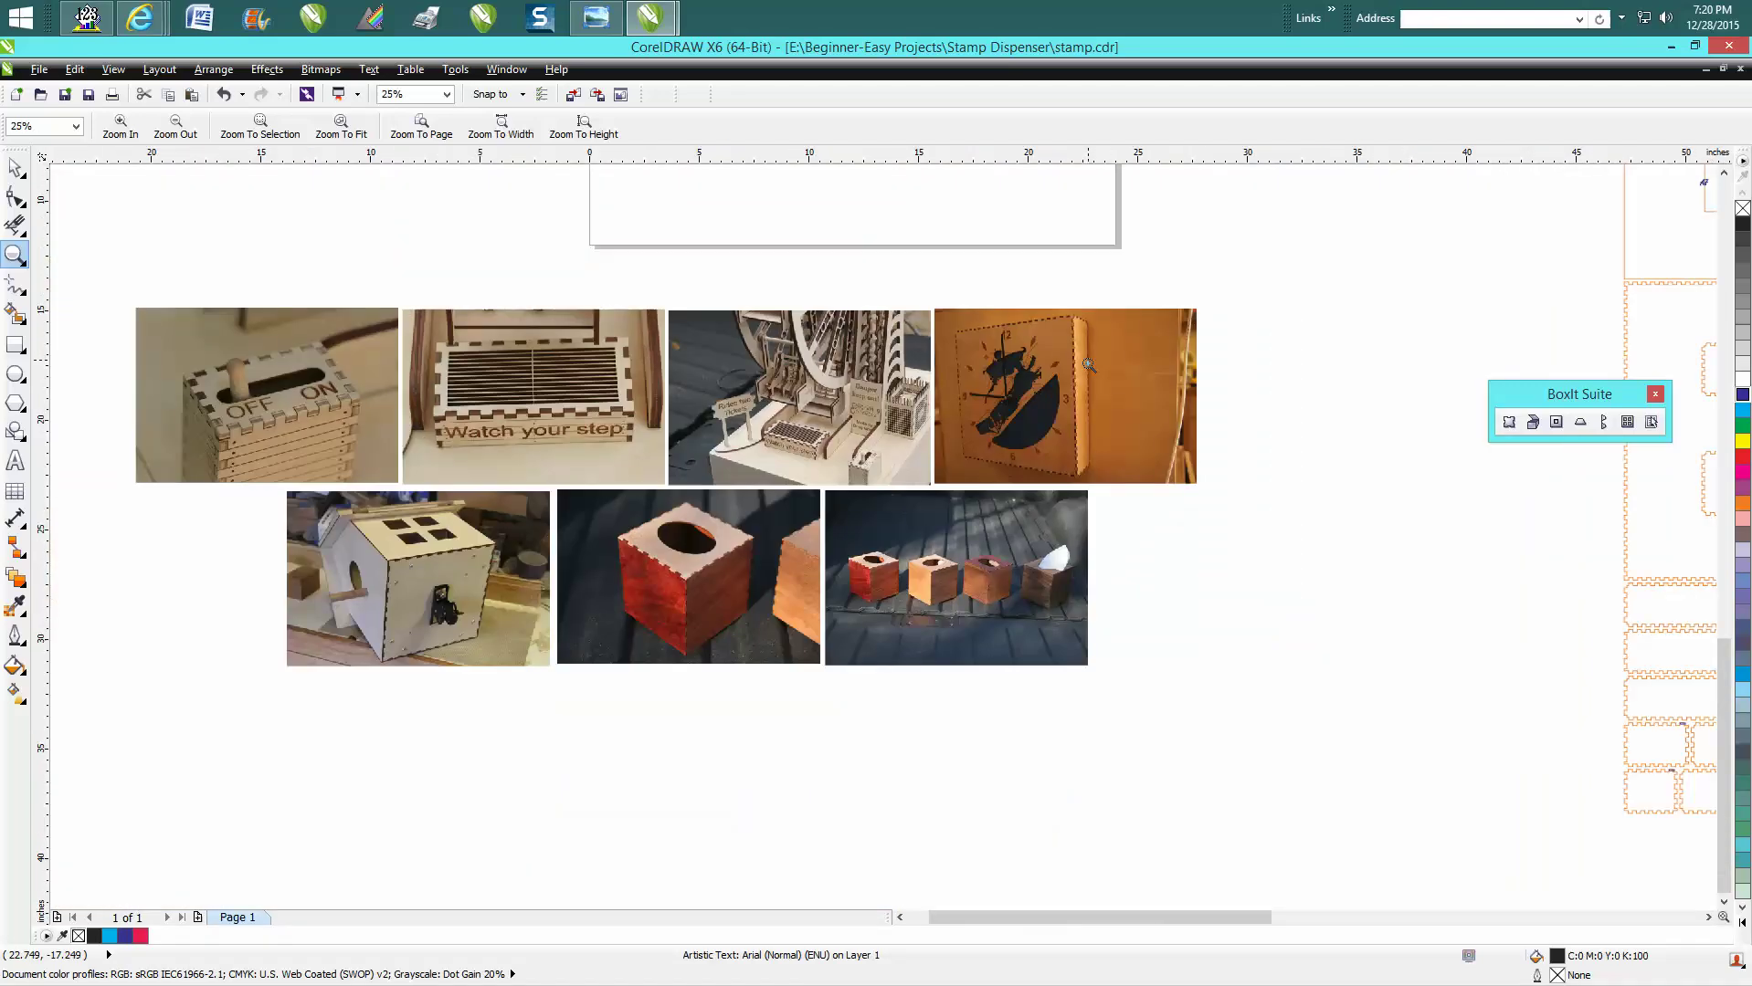
left_click_drag(682, 431, 847, 539)
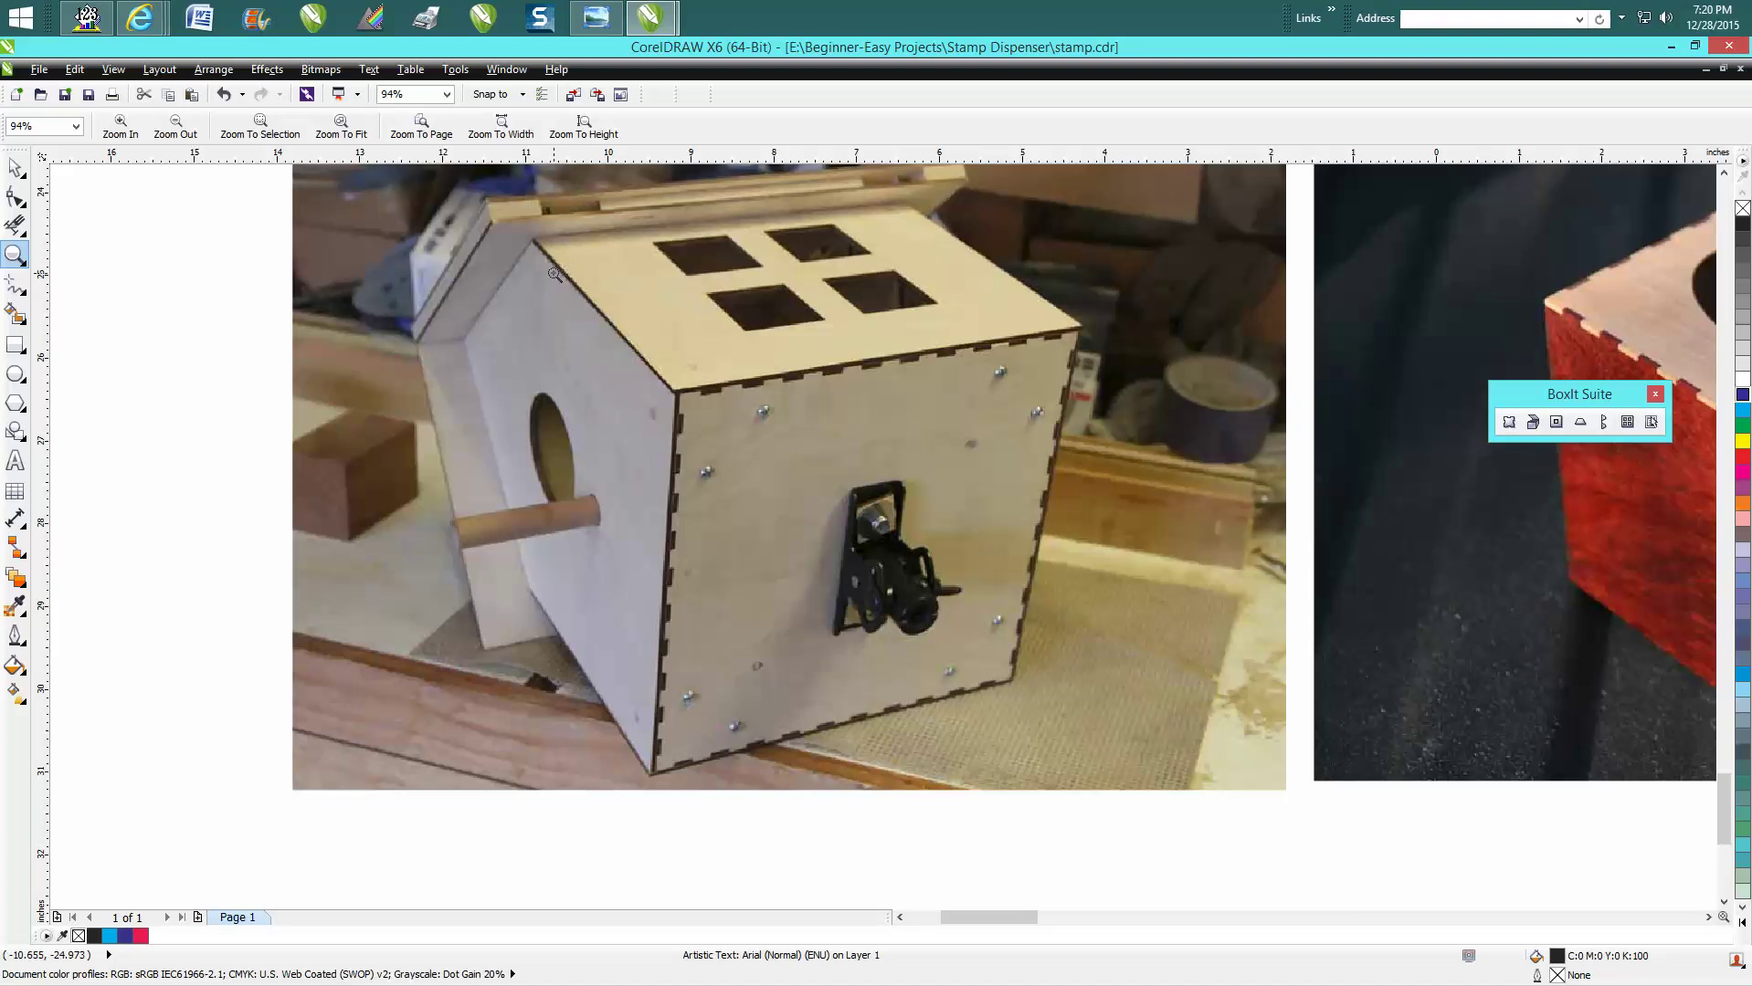
scroll(576, 285, "down", 3)
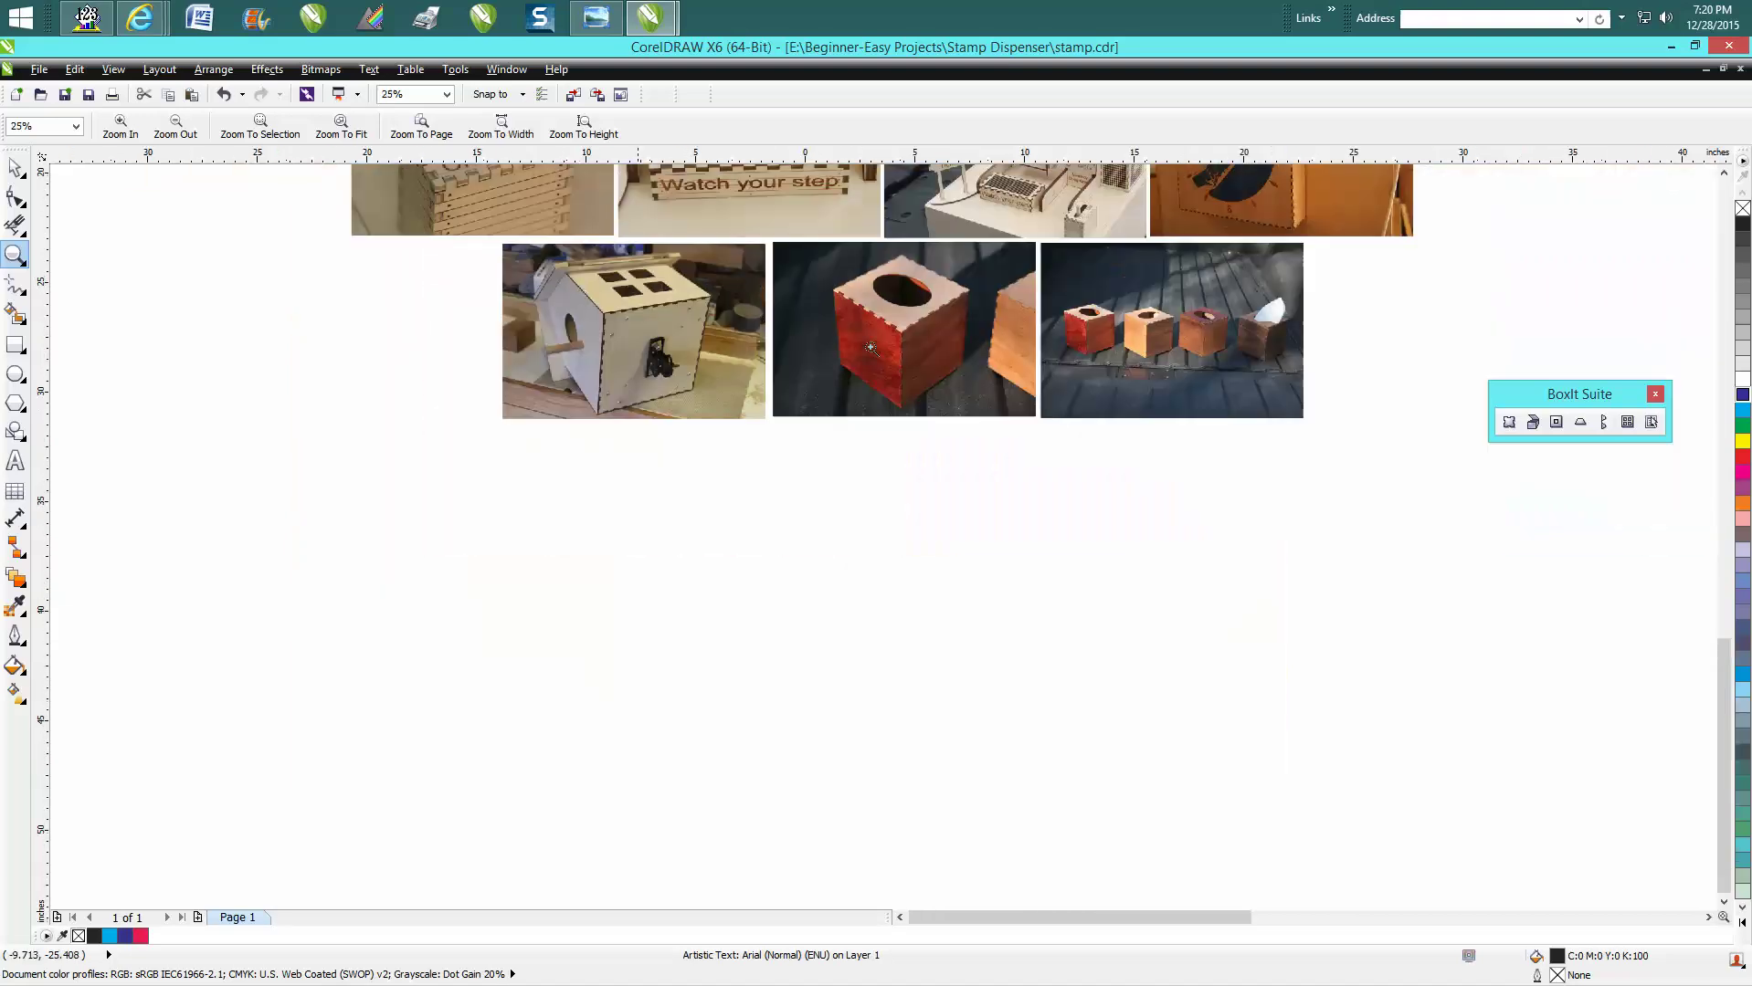
left_click_drag(824, 258, 1321, 435)
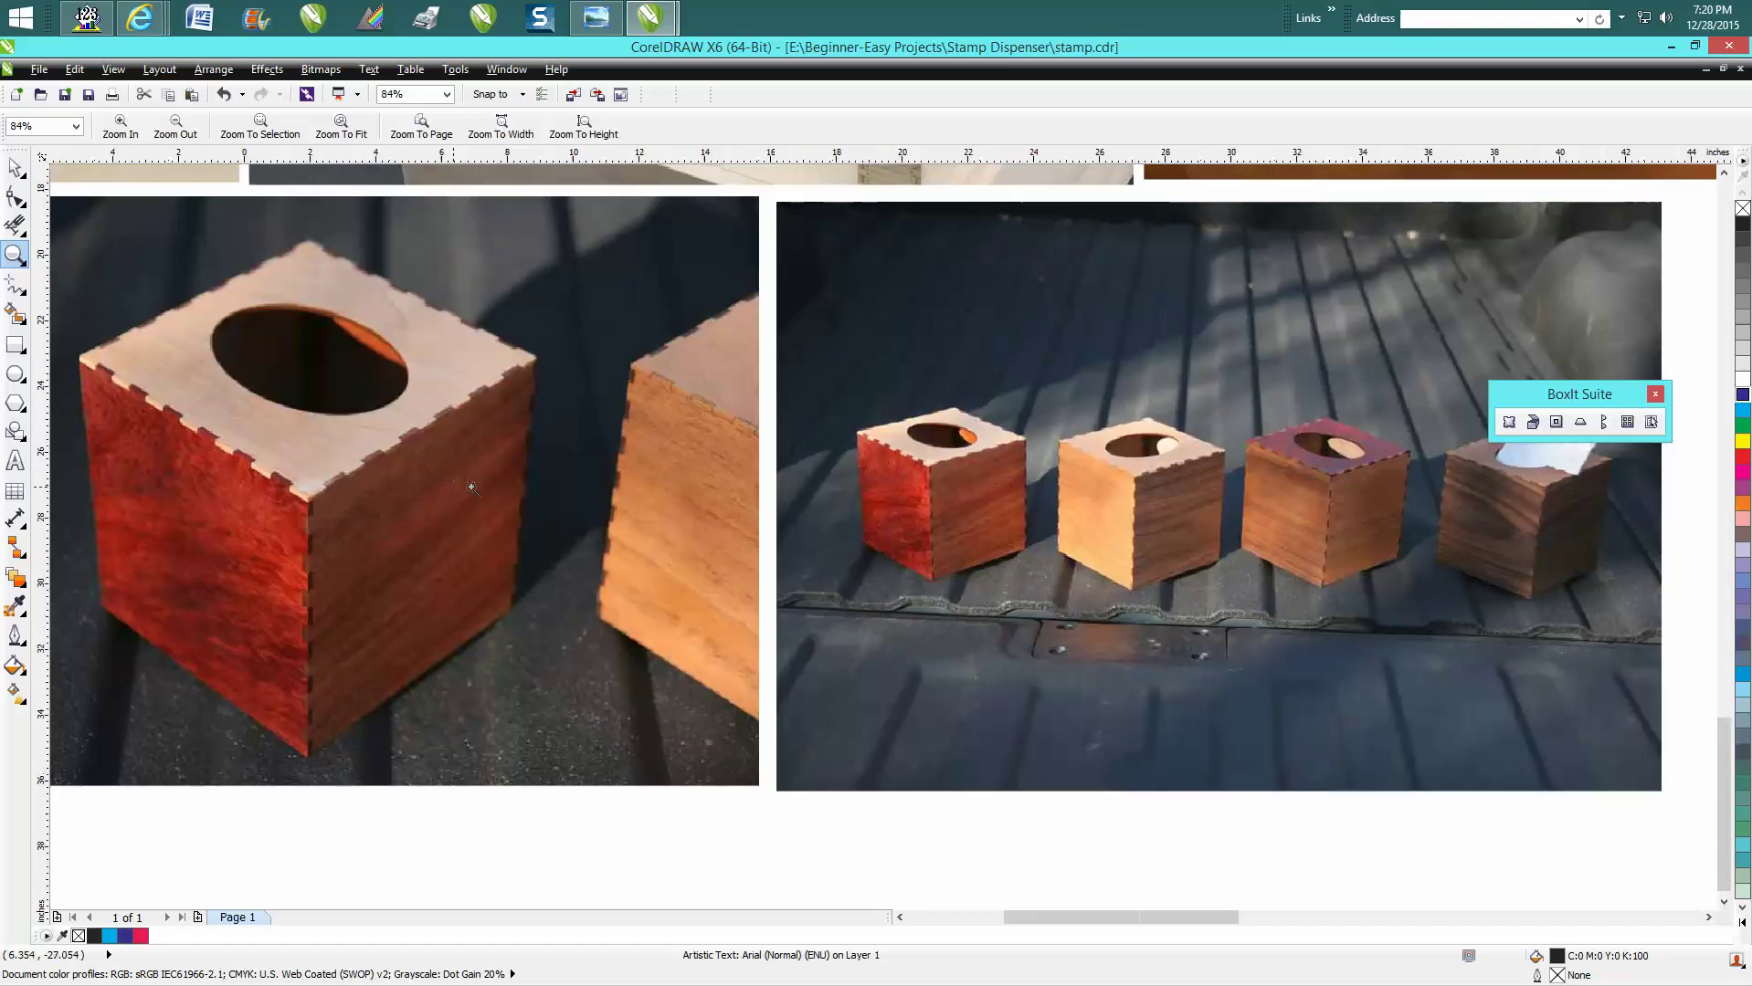
scroll(454, 488, "down", 2)
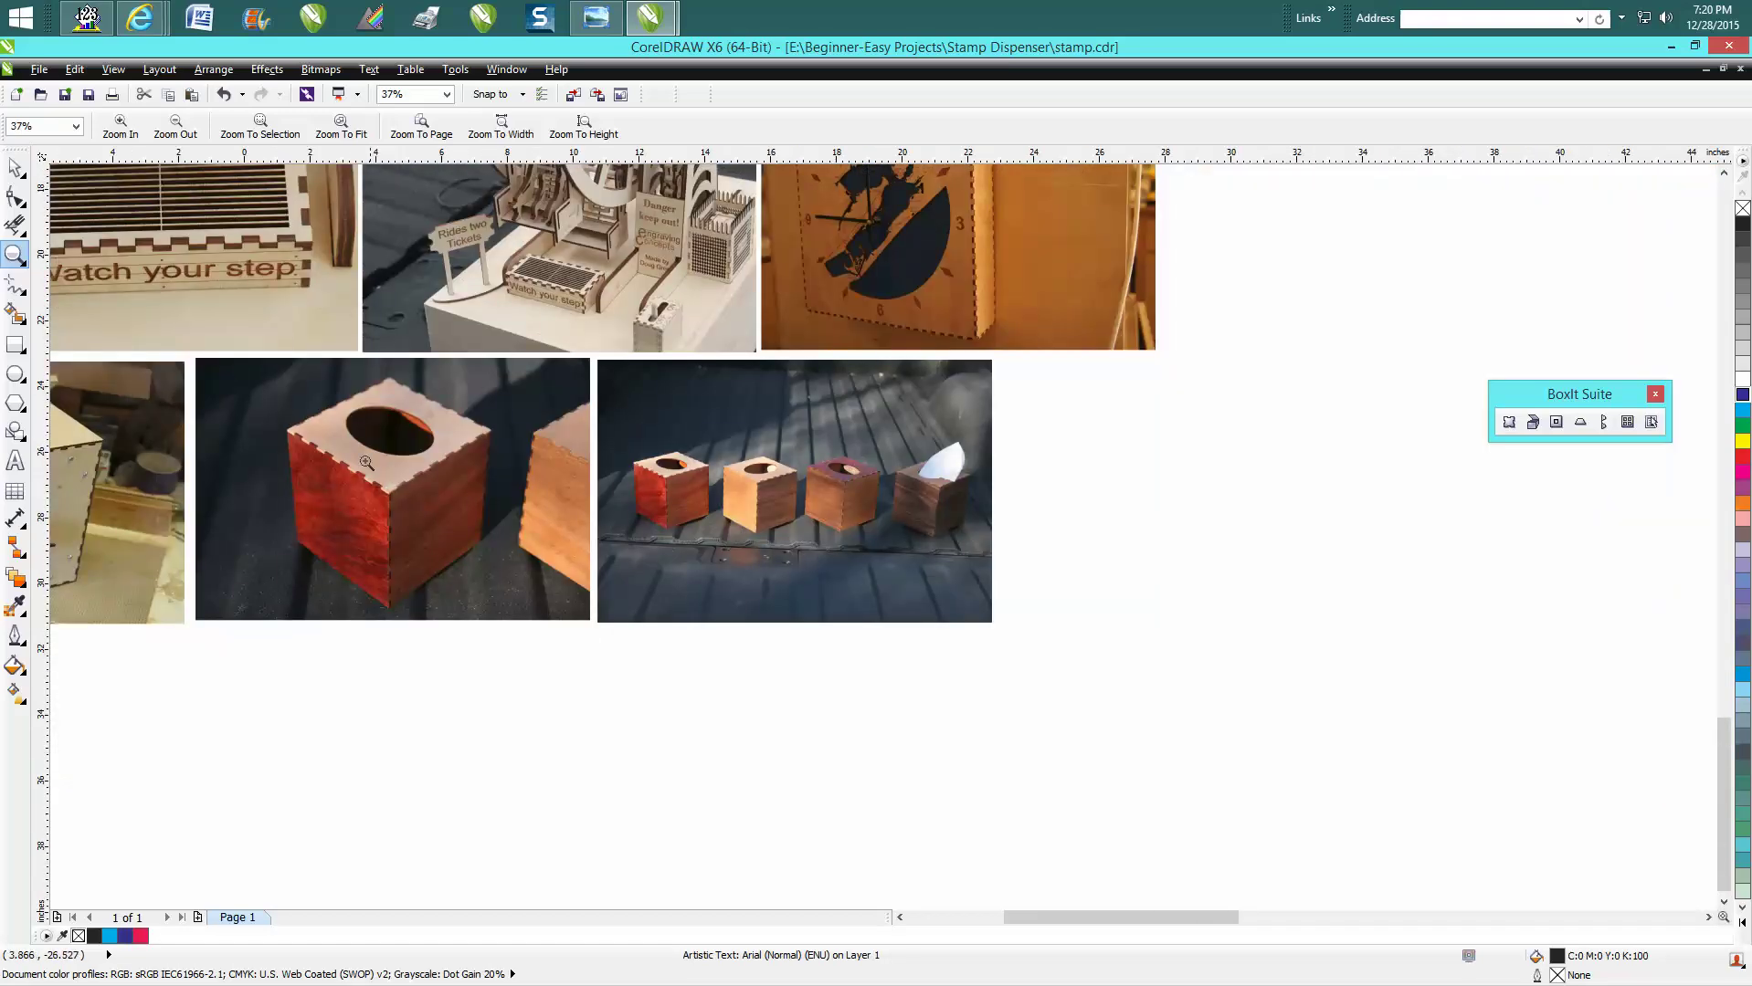
scroll(320, 485, "up", 4)
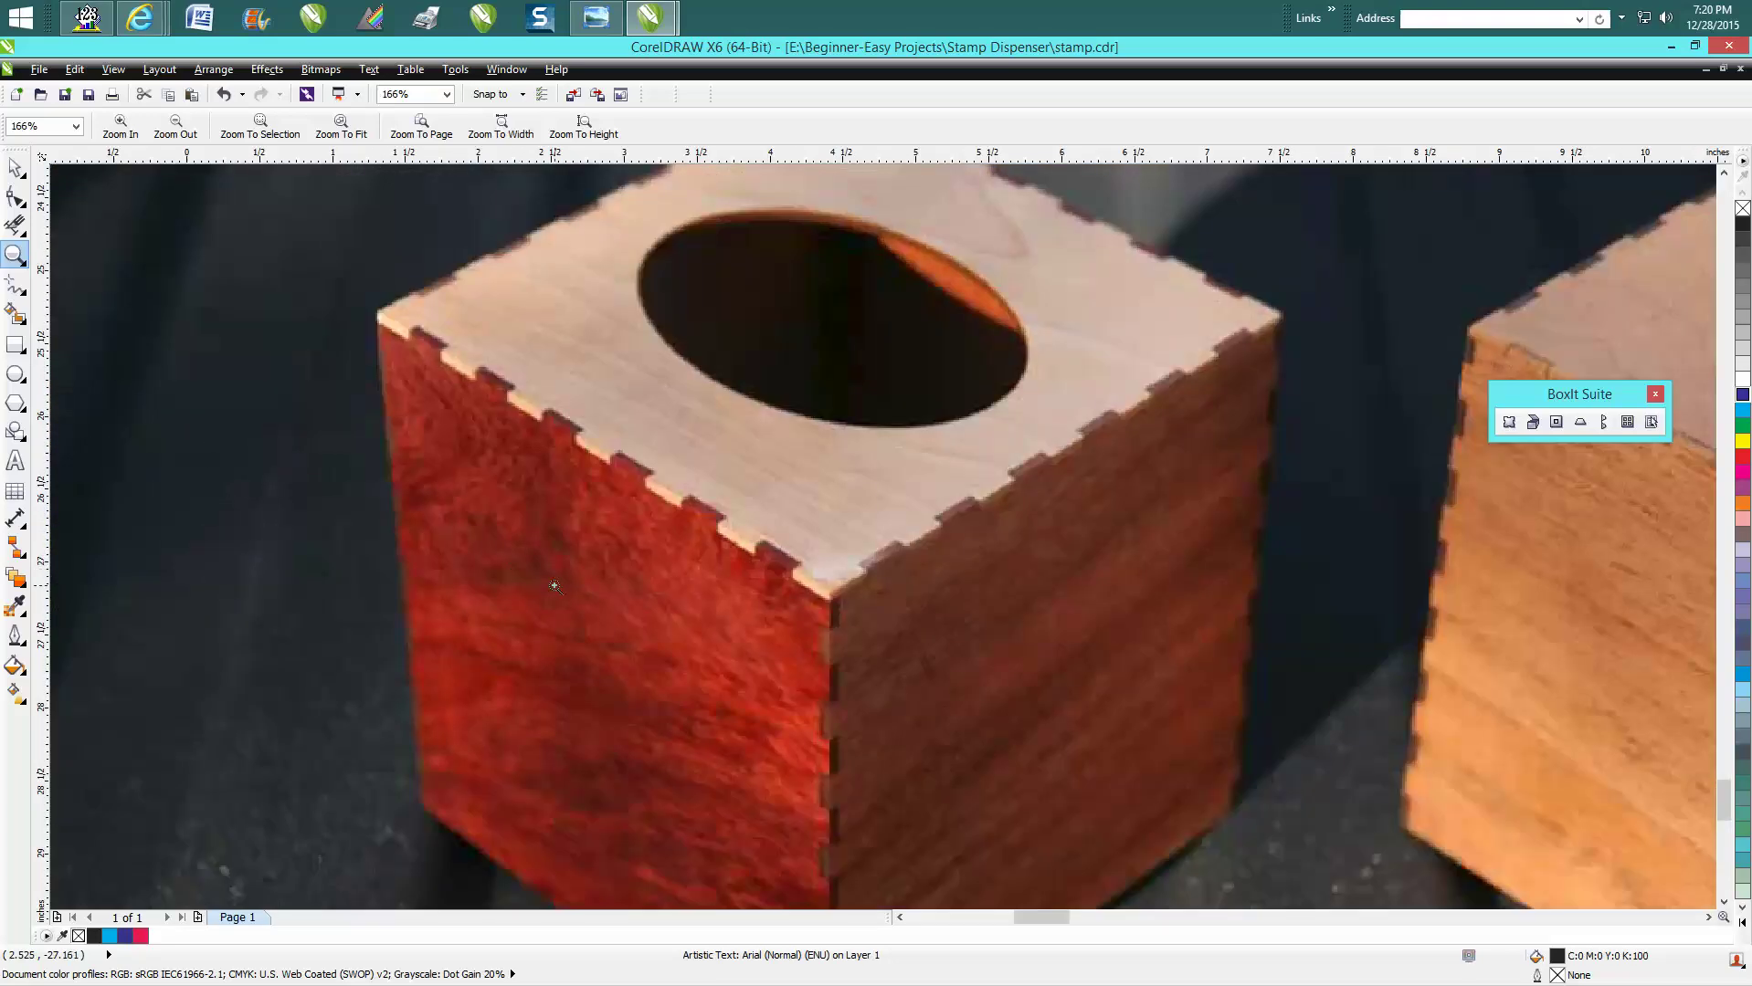
scroll(554, 585, "down", 4)
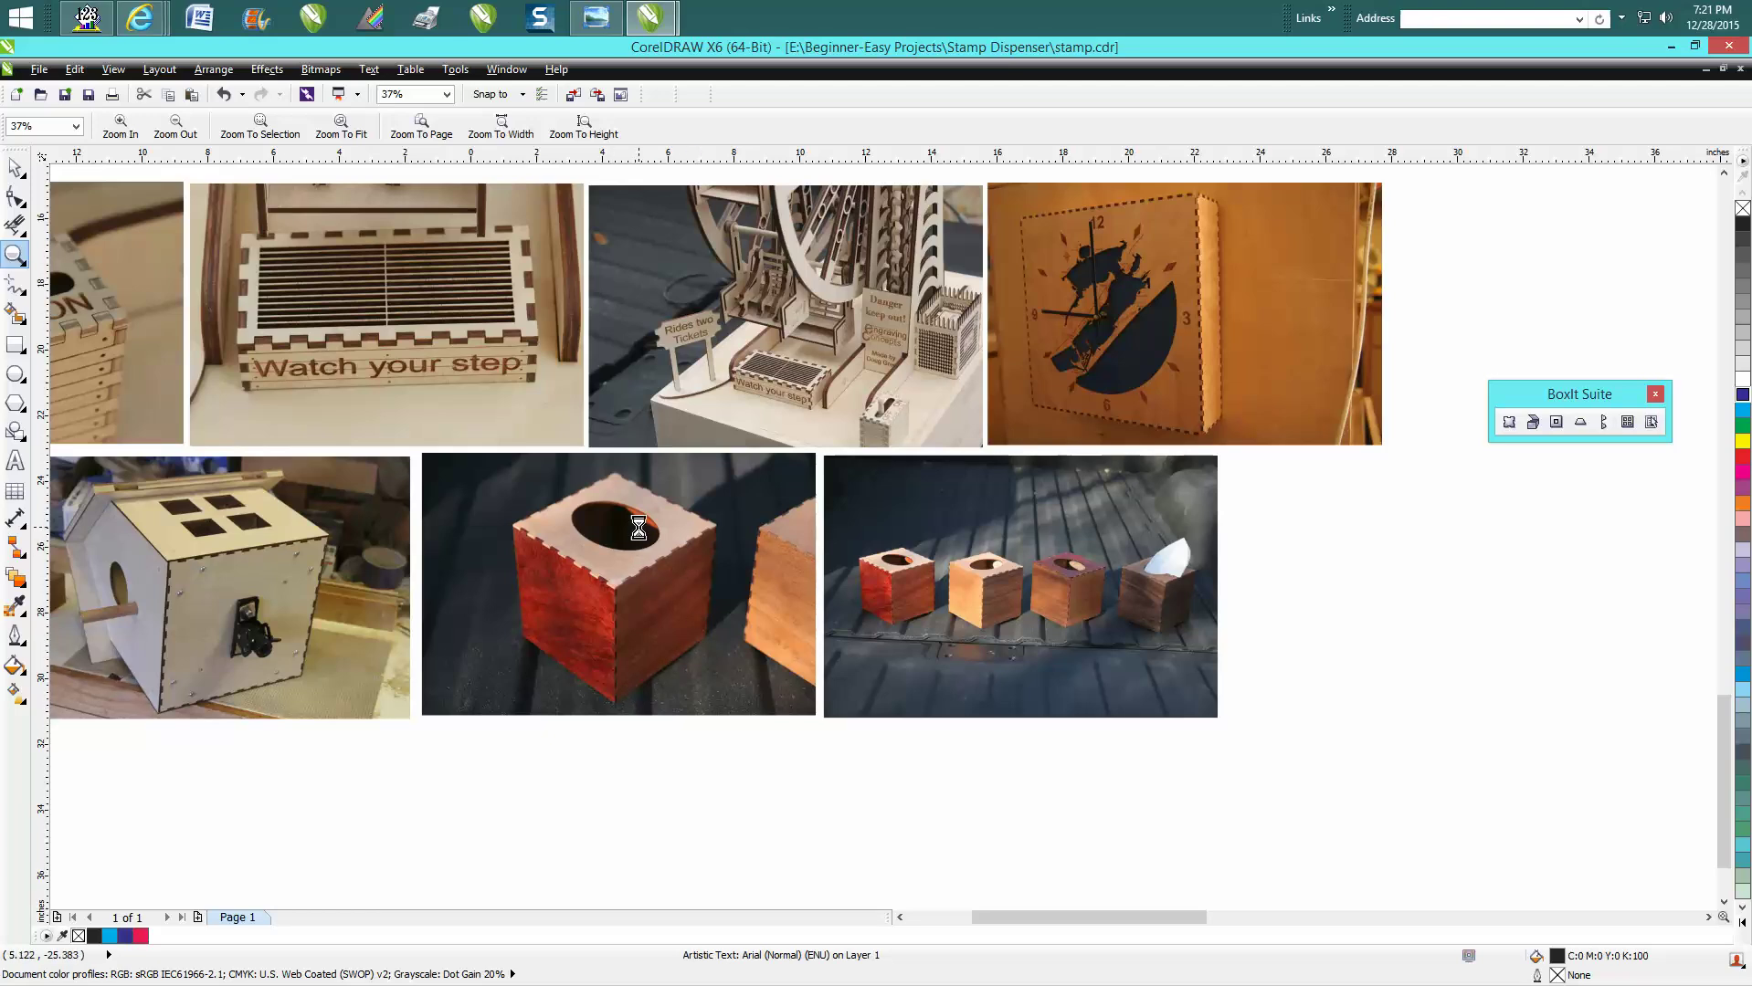
scroll(638, 532, "down", 4)
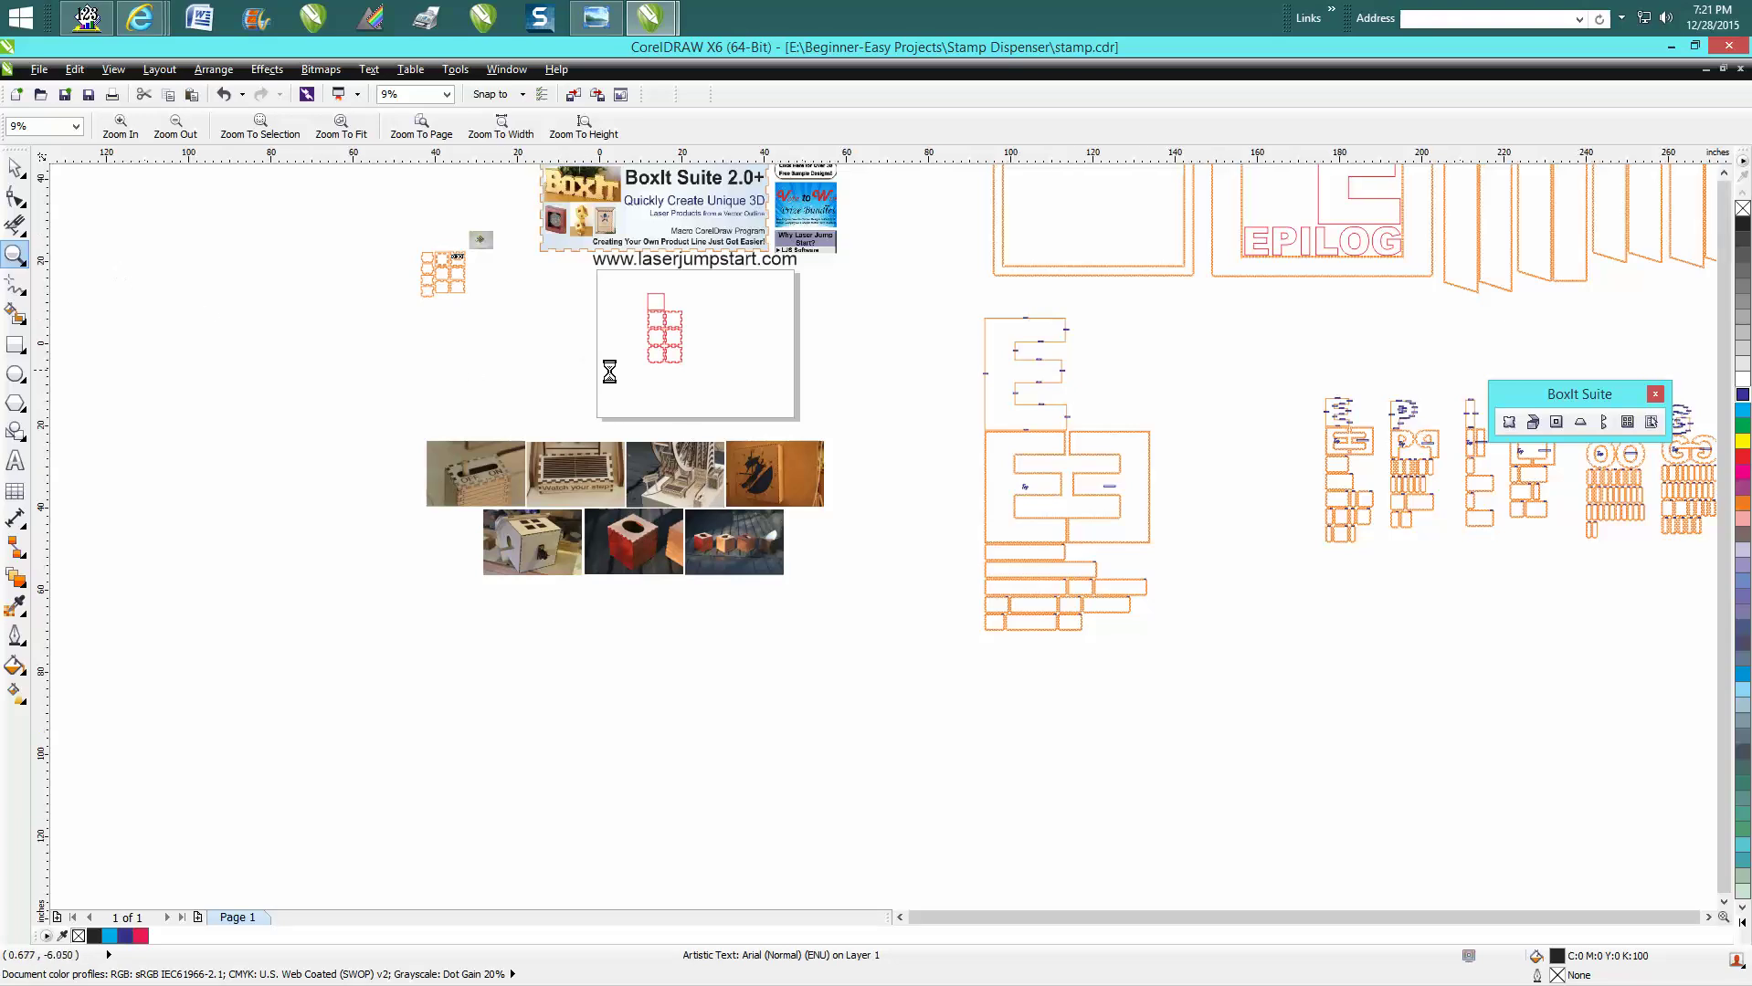
- Move the BoxIt Suite toolbar closer, zoom on the page, and delete the six finger-jointed squares
scroll(607, 370, "down", 2)
left_click_drag(1541, 401, 1193, 365)
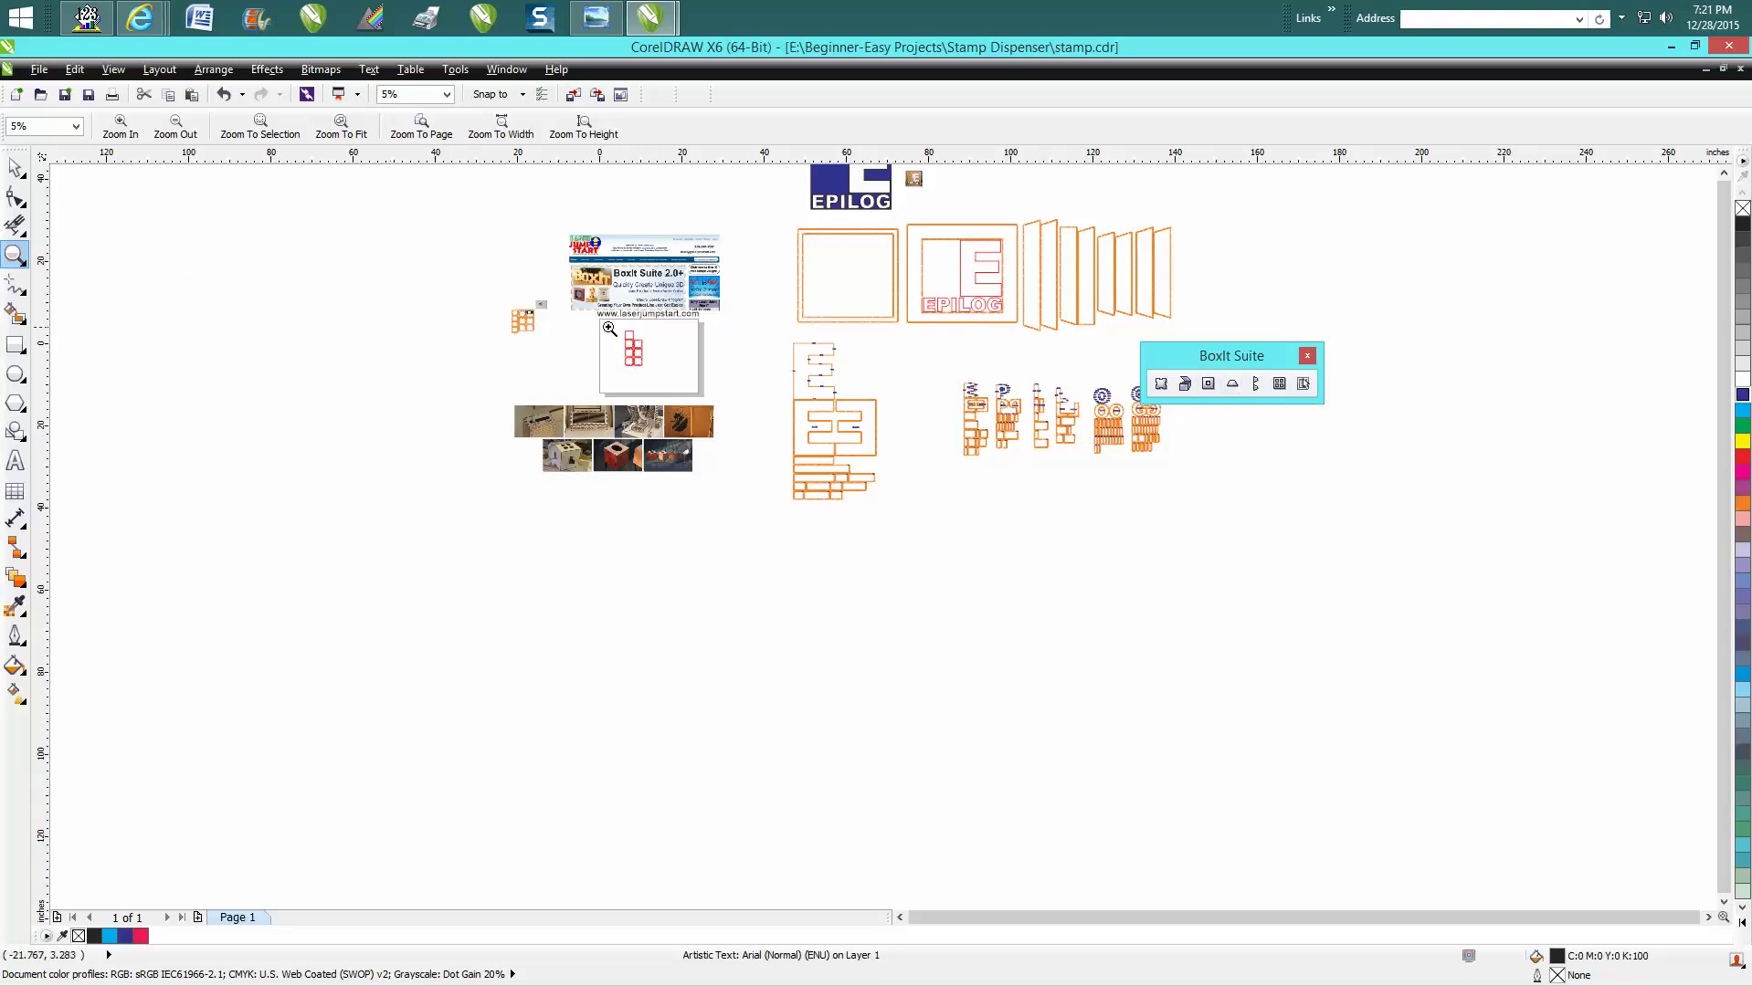
left_click_drag(609, 329, 711, 406)
key("space")
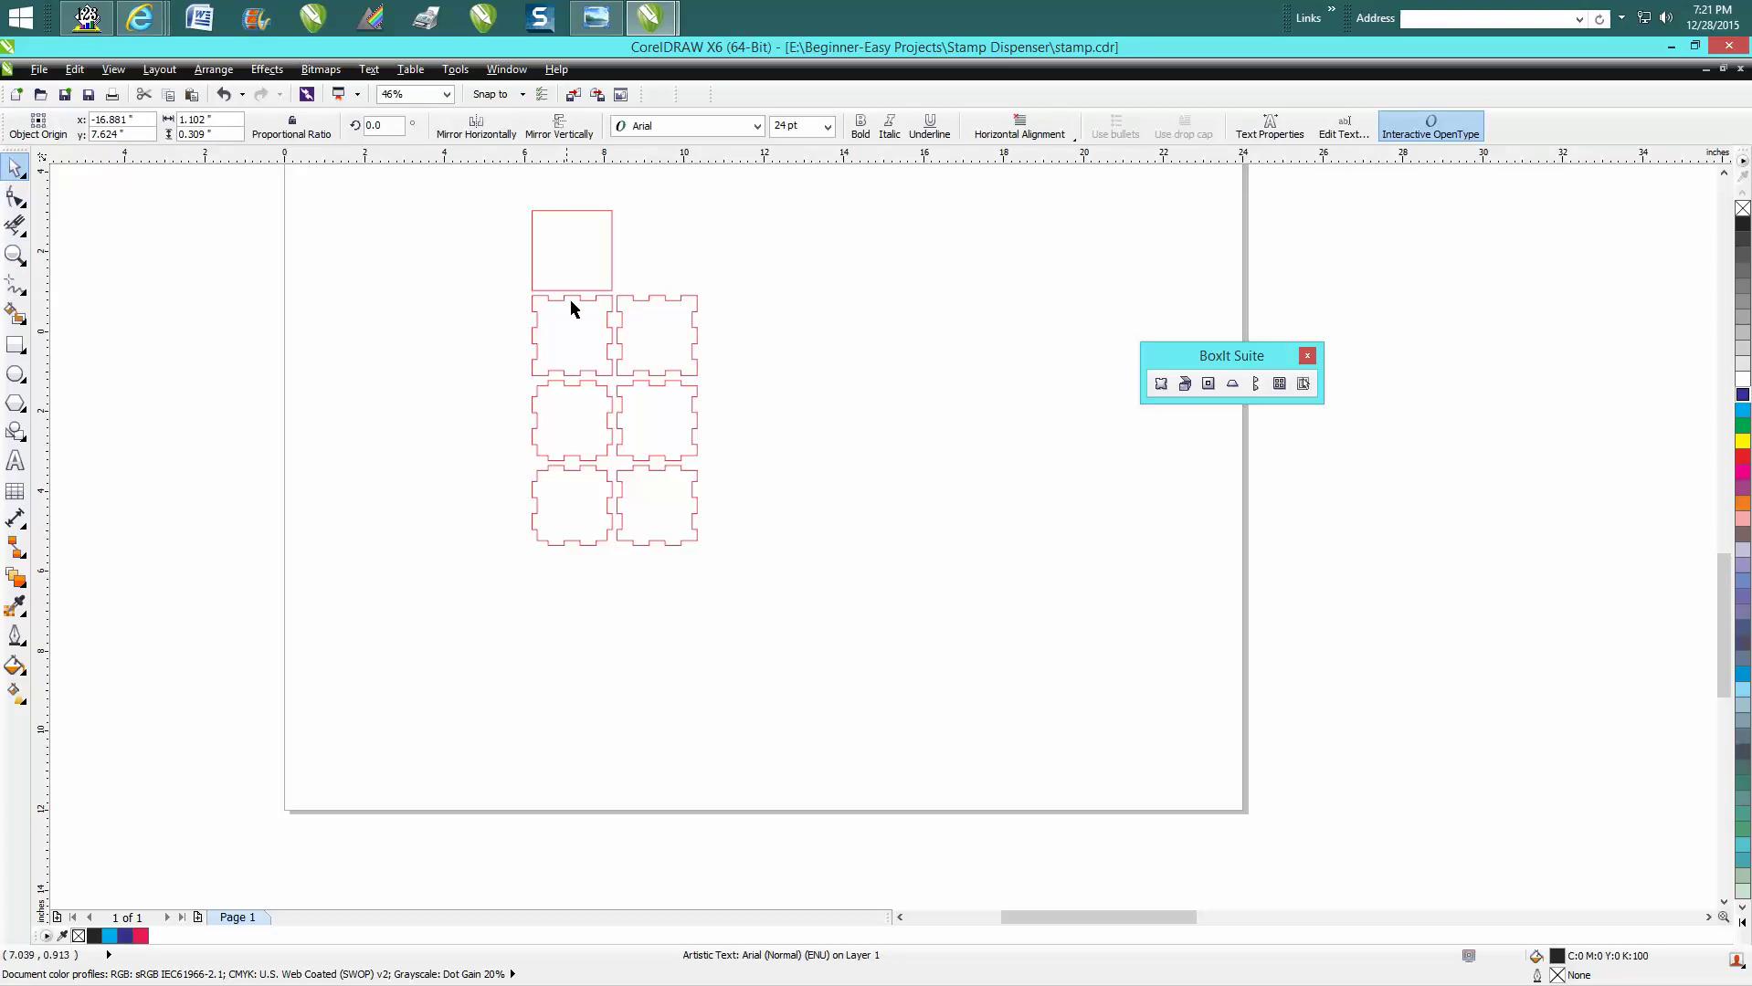
left_click_drag(505, 287, 775, 561)
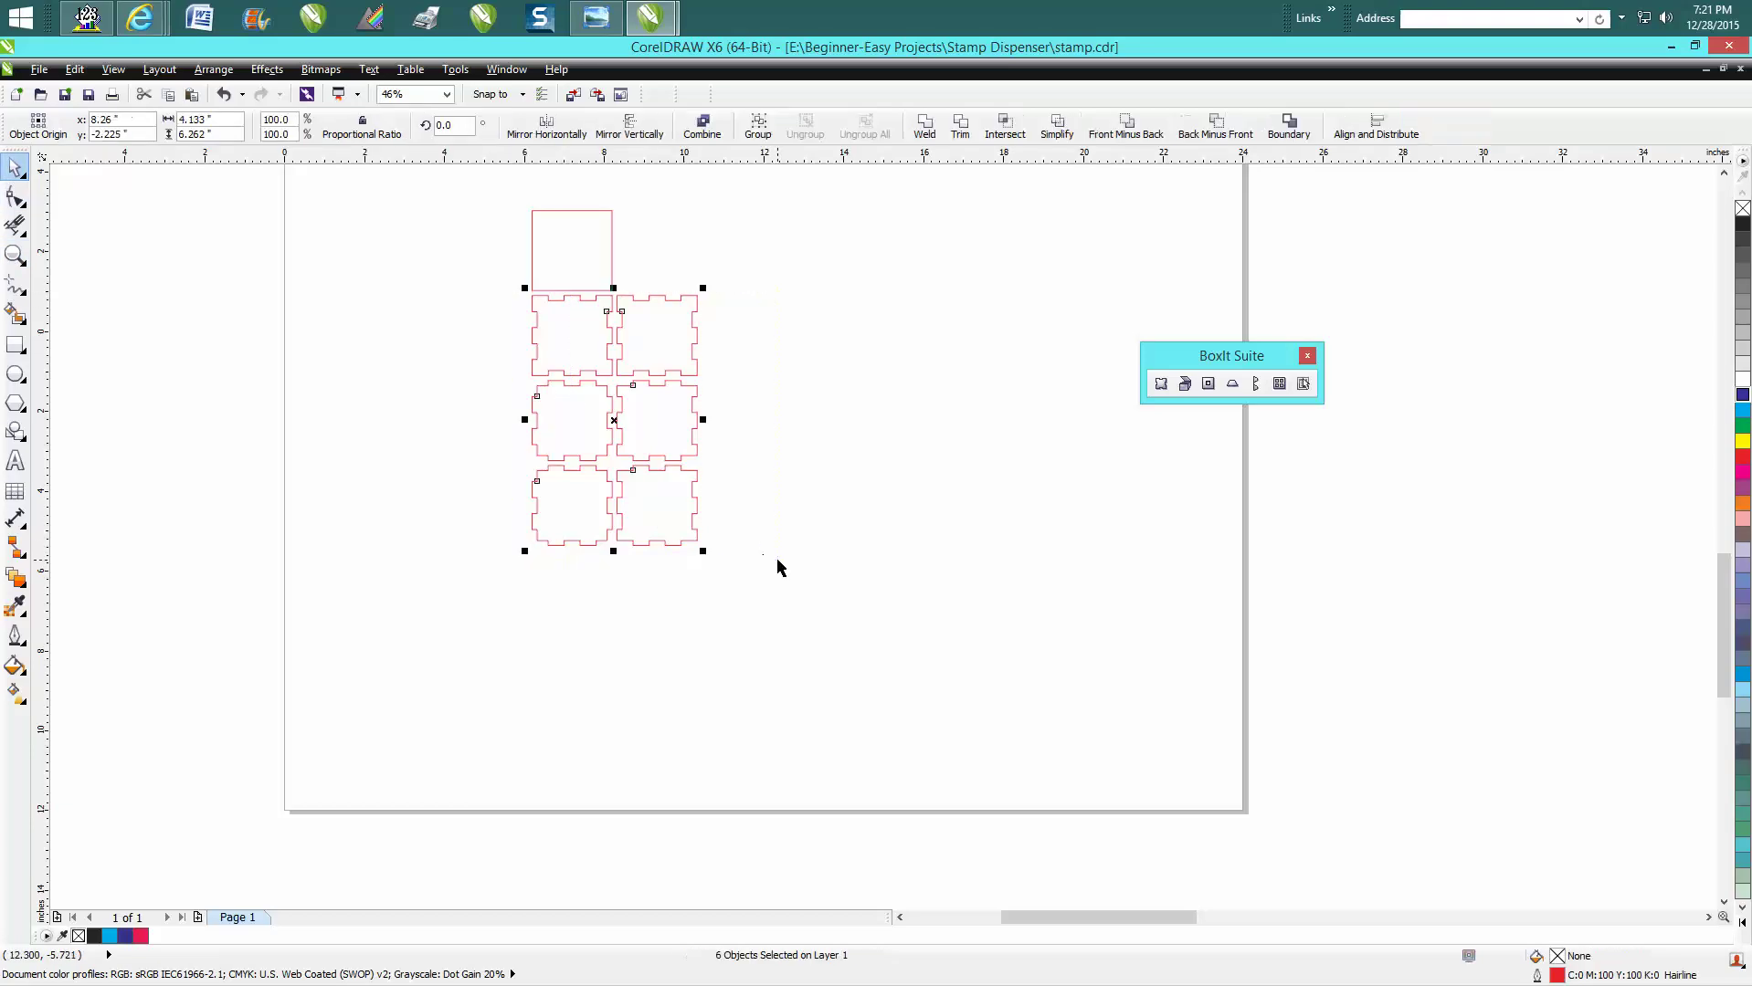
left_click(610, 289)
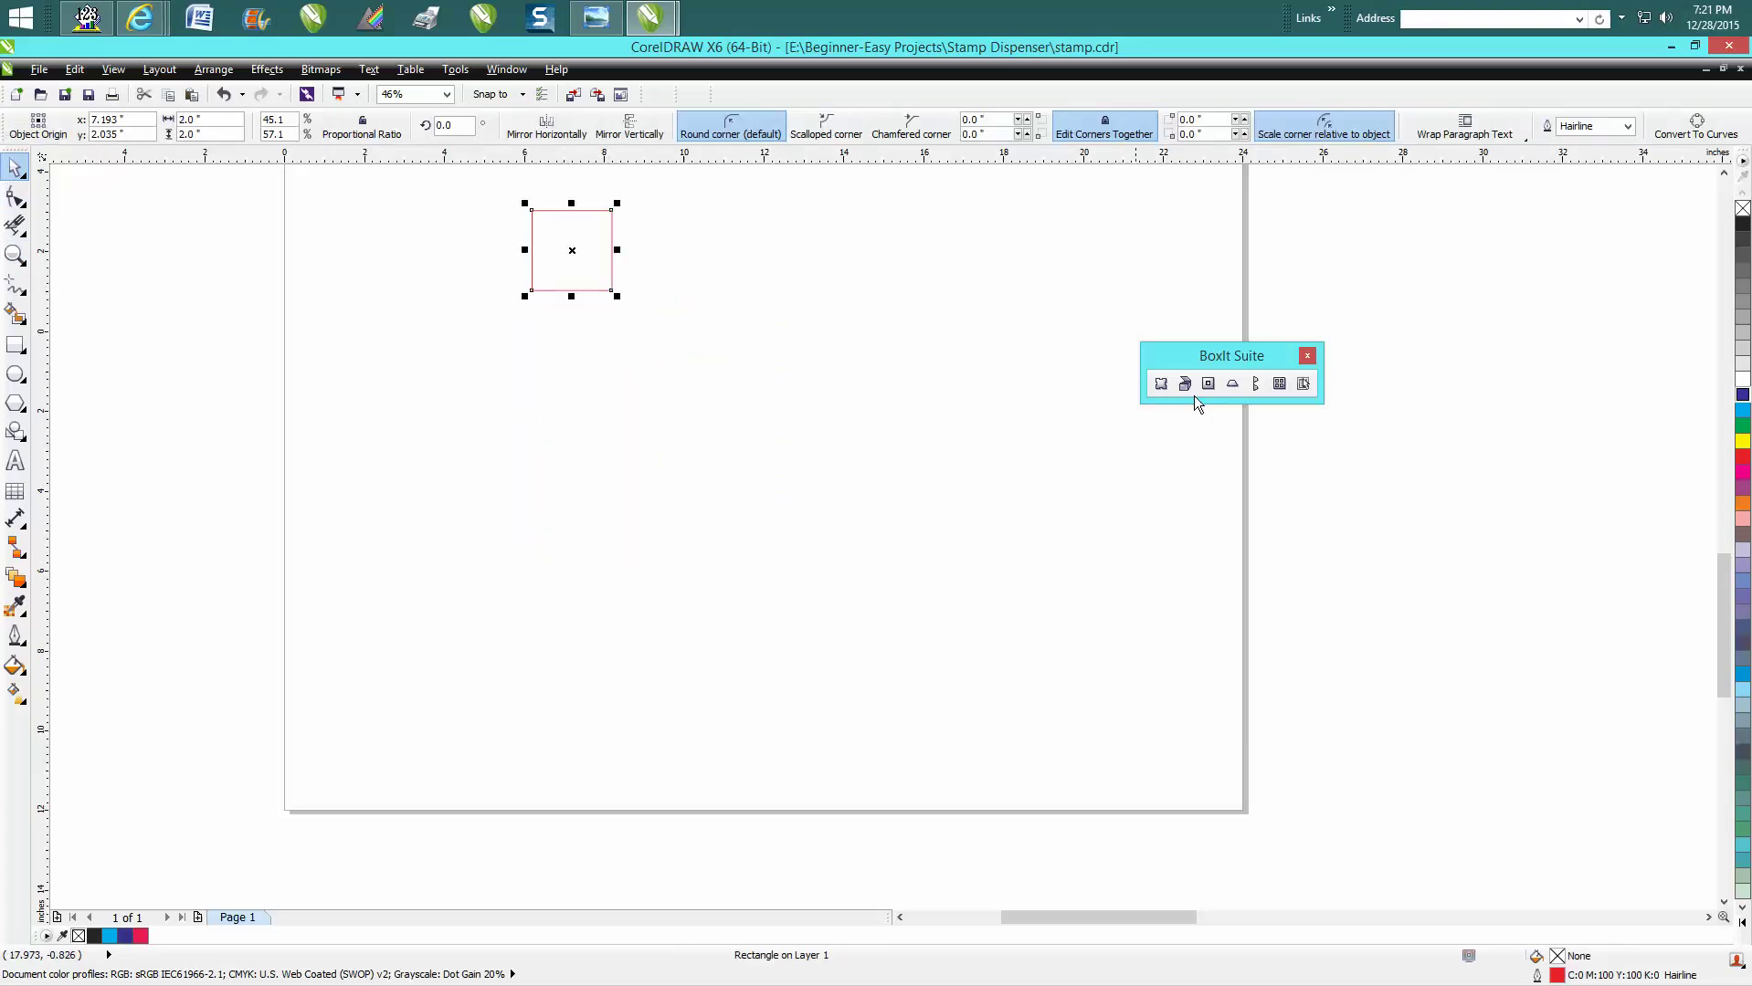
- Generate the finger-jointed platform parts with the Pedestal tool, restoring a panel deleted by mistake
left_click(1231, 386)
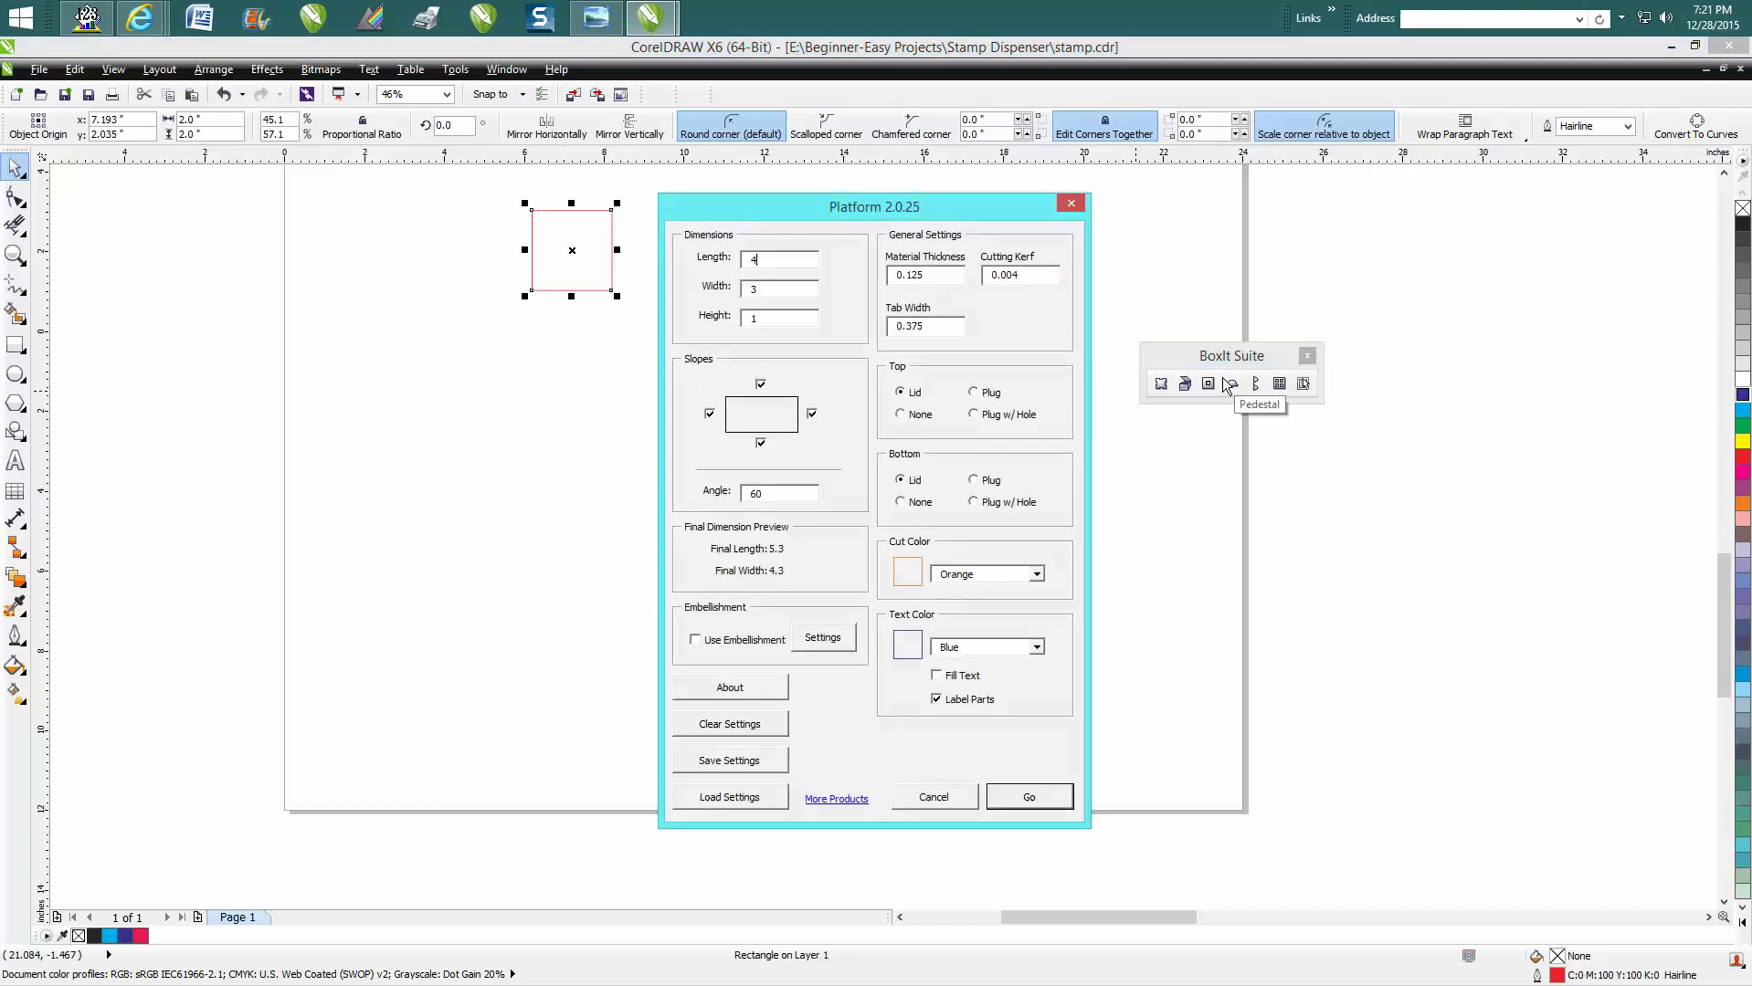
left_click(1032, 797)
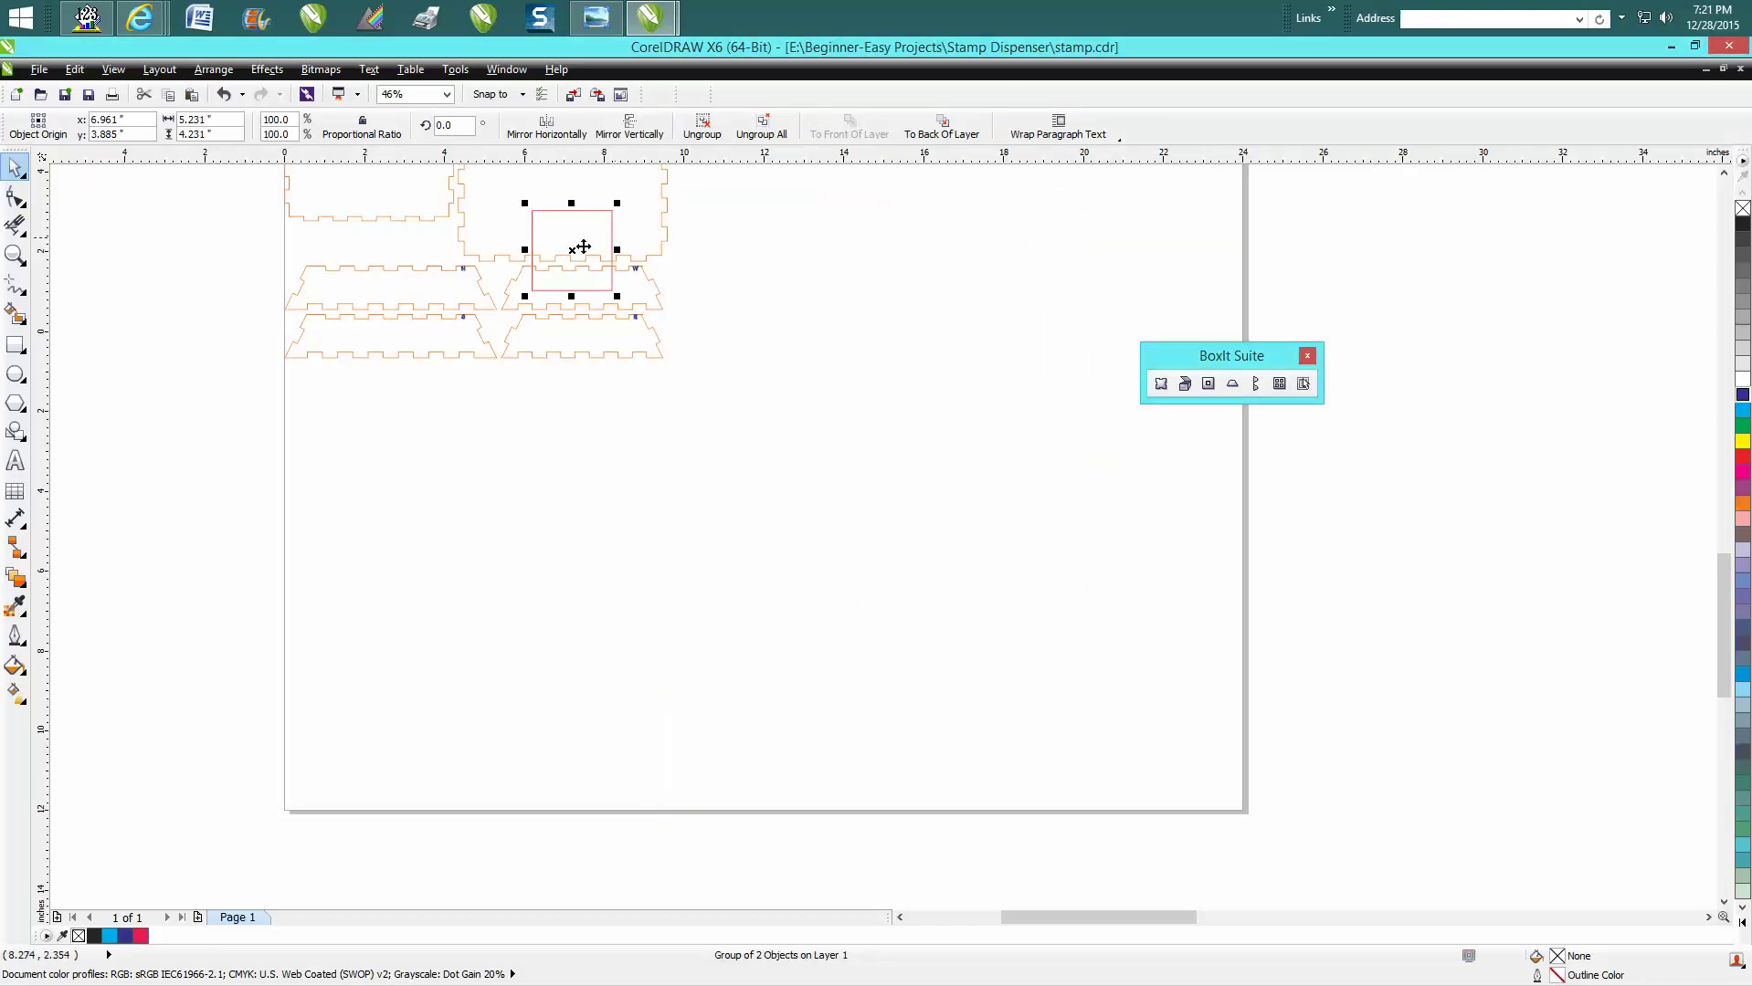
key("Escape")
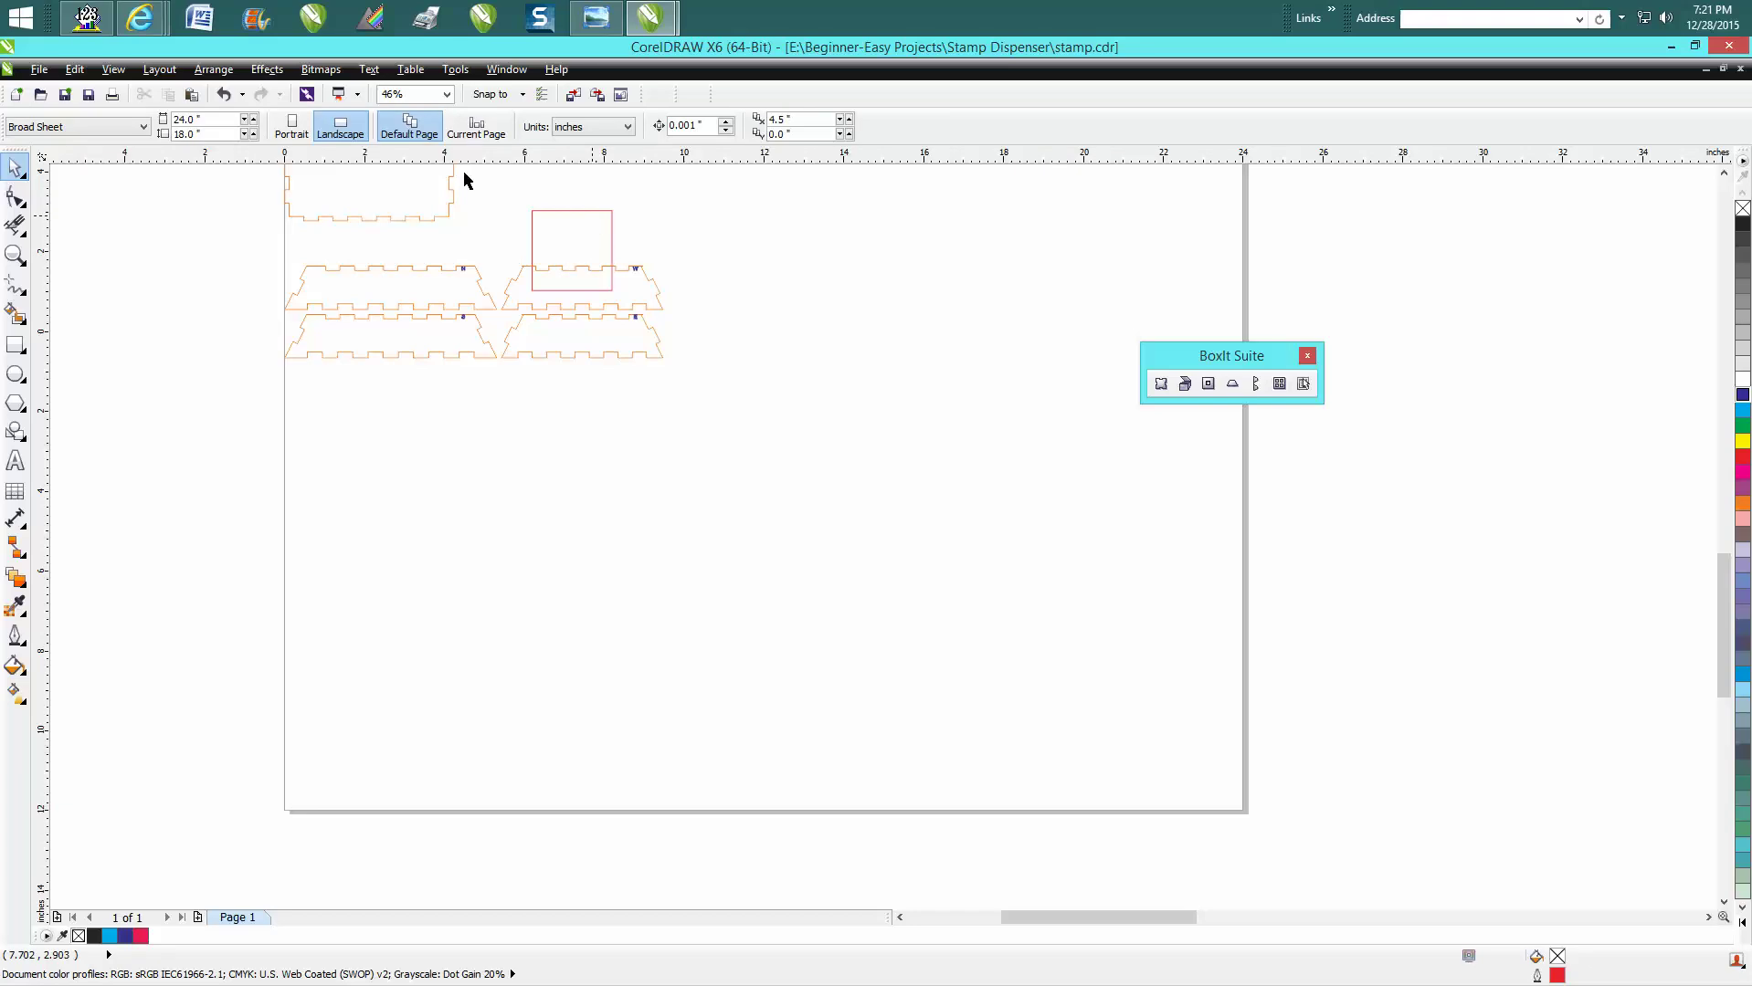
key("ctrl+z")
key("Escape")
- Move the large base panel to the right of the side panels and delete the plain square
left_click(611, 232)
left_click_drag(611, 238, 839, 371)
left_click(614, 245)
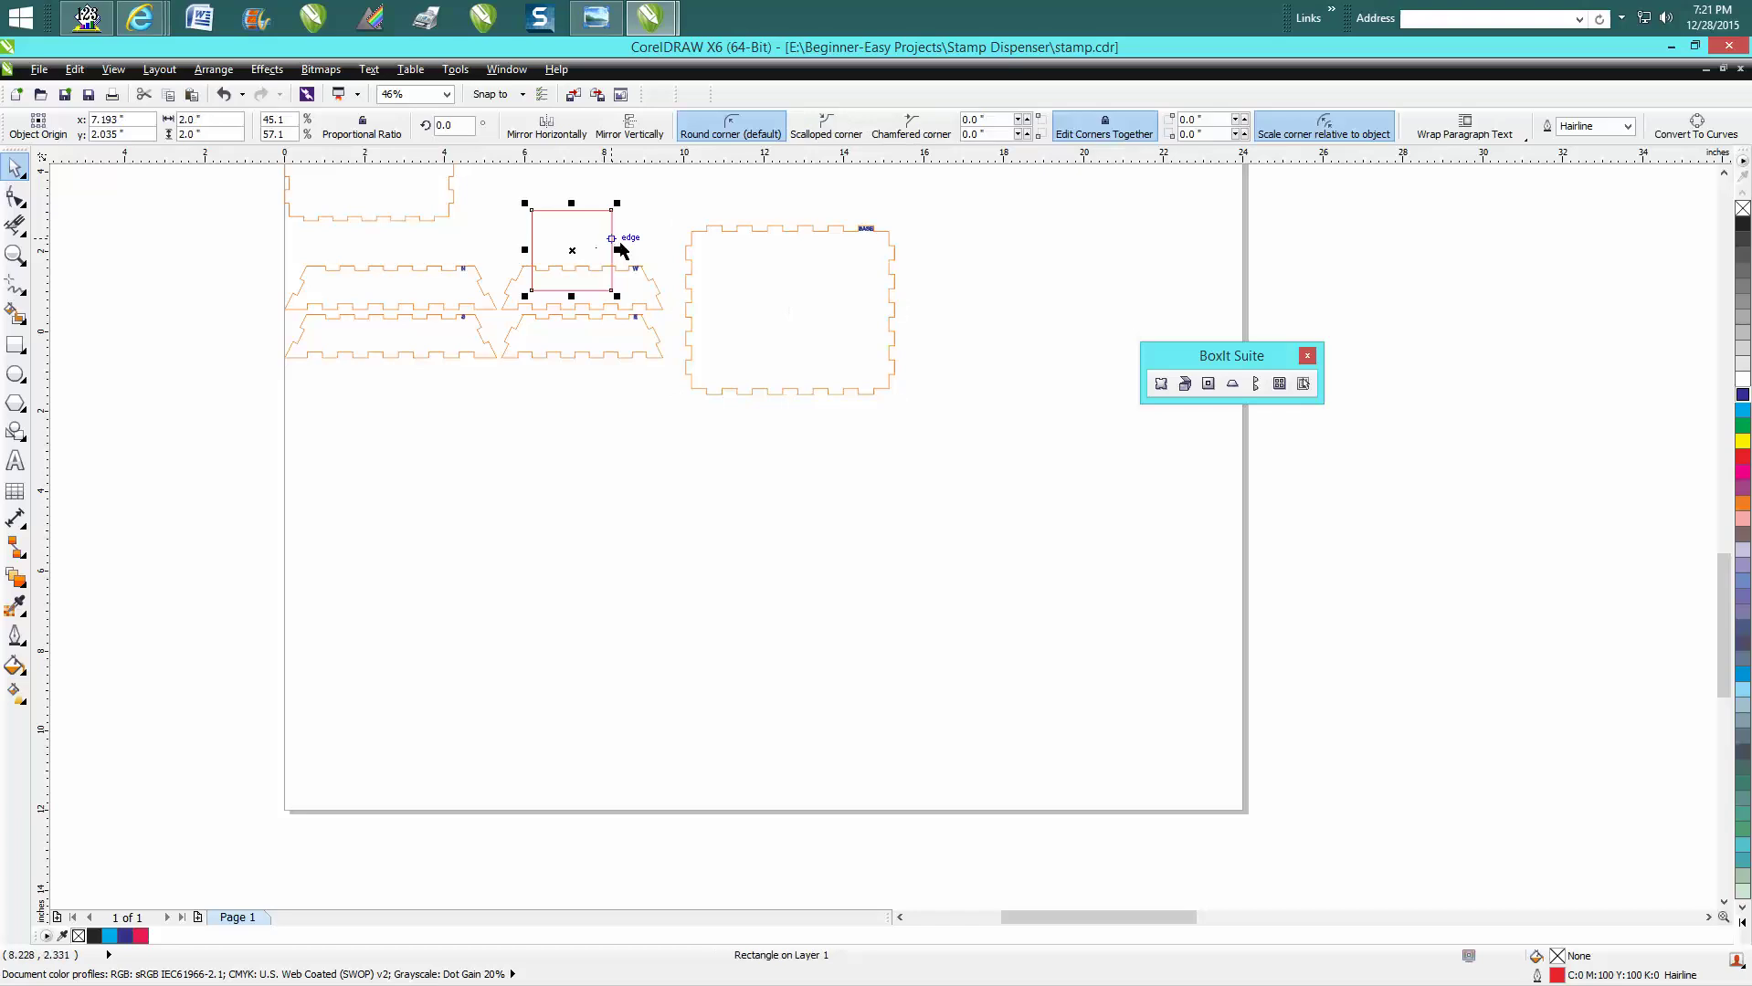
left_click(665, 360)
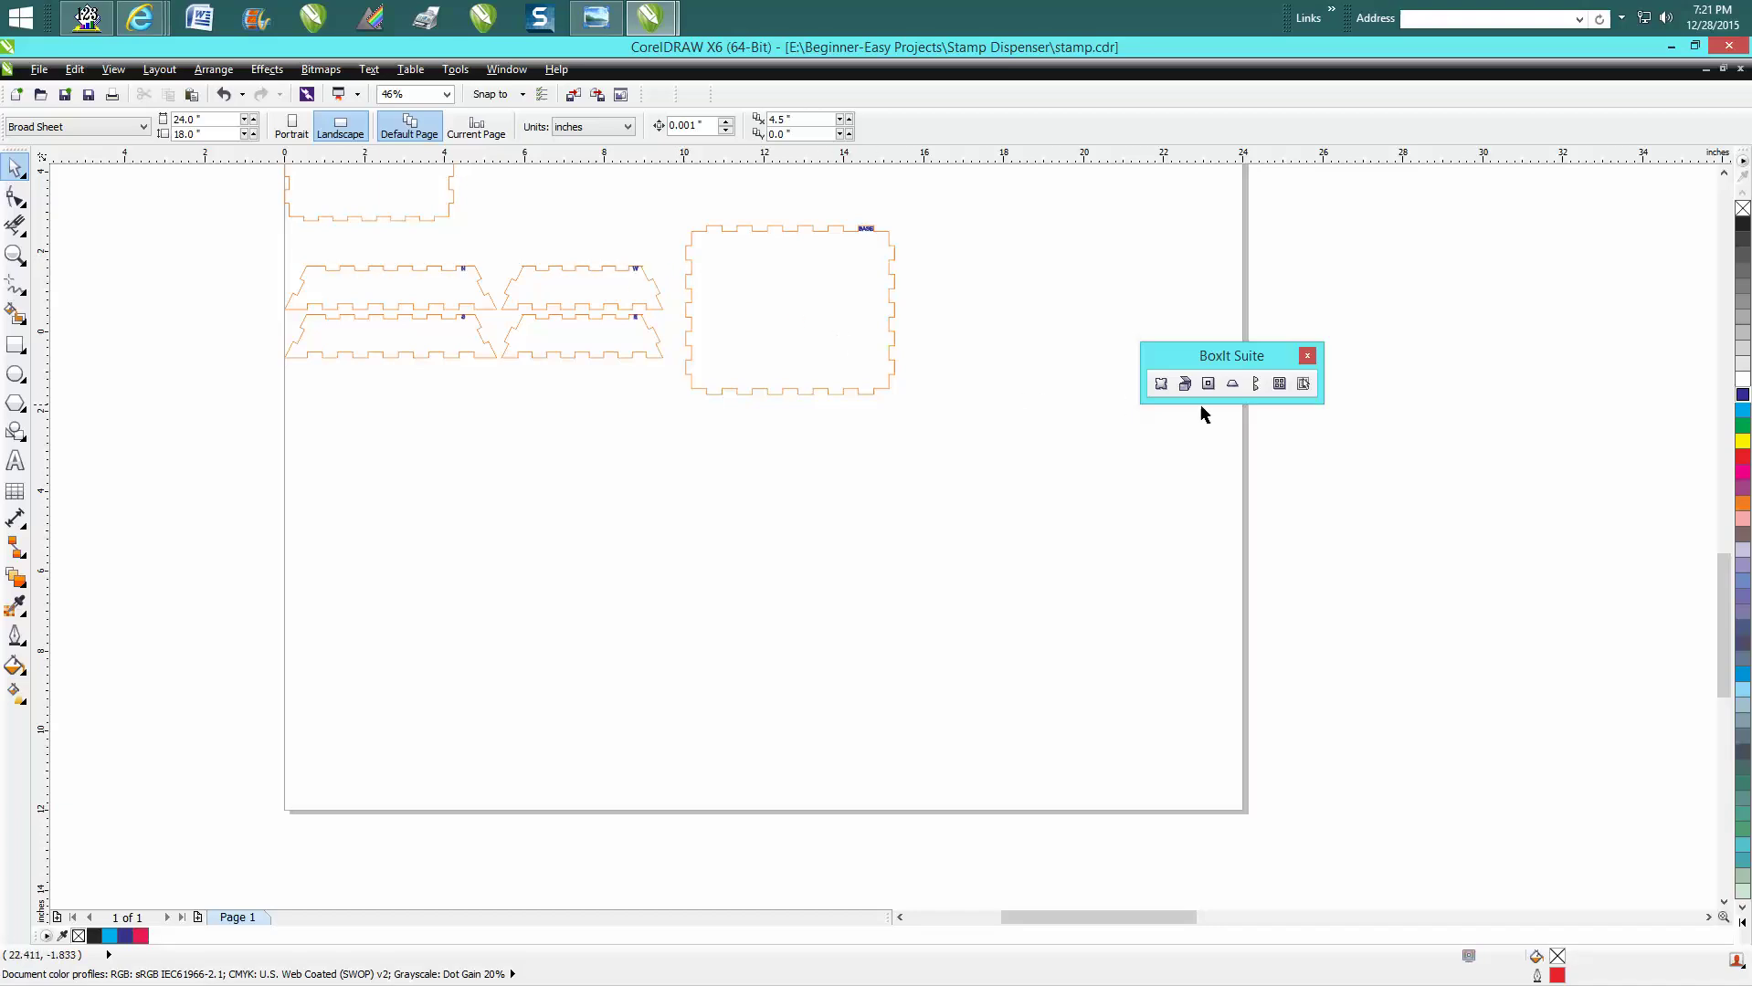
- Undo the platform changes to restore the plain square and six jointed squares, then zoom in on them
left_click(1282, 384)
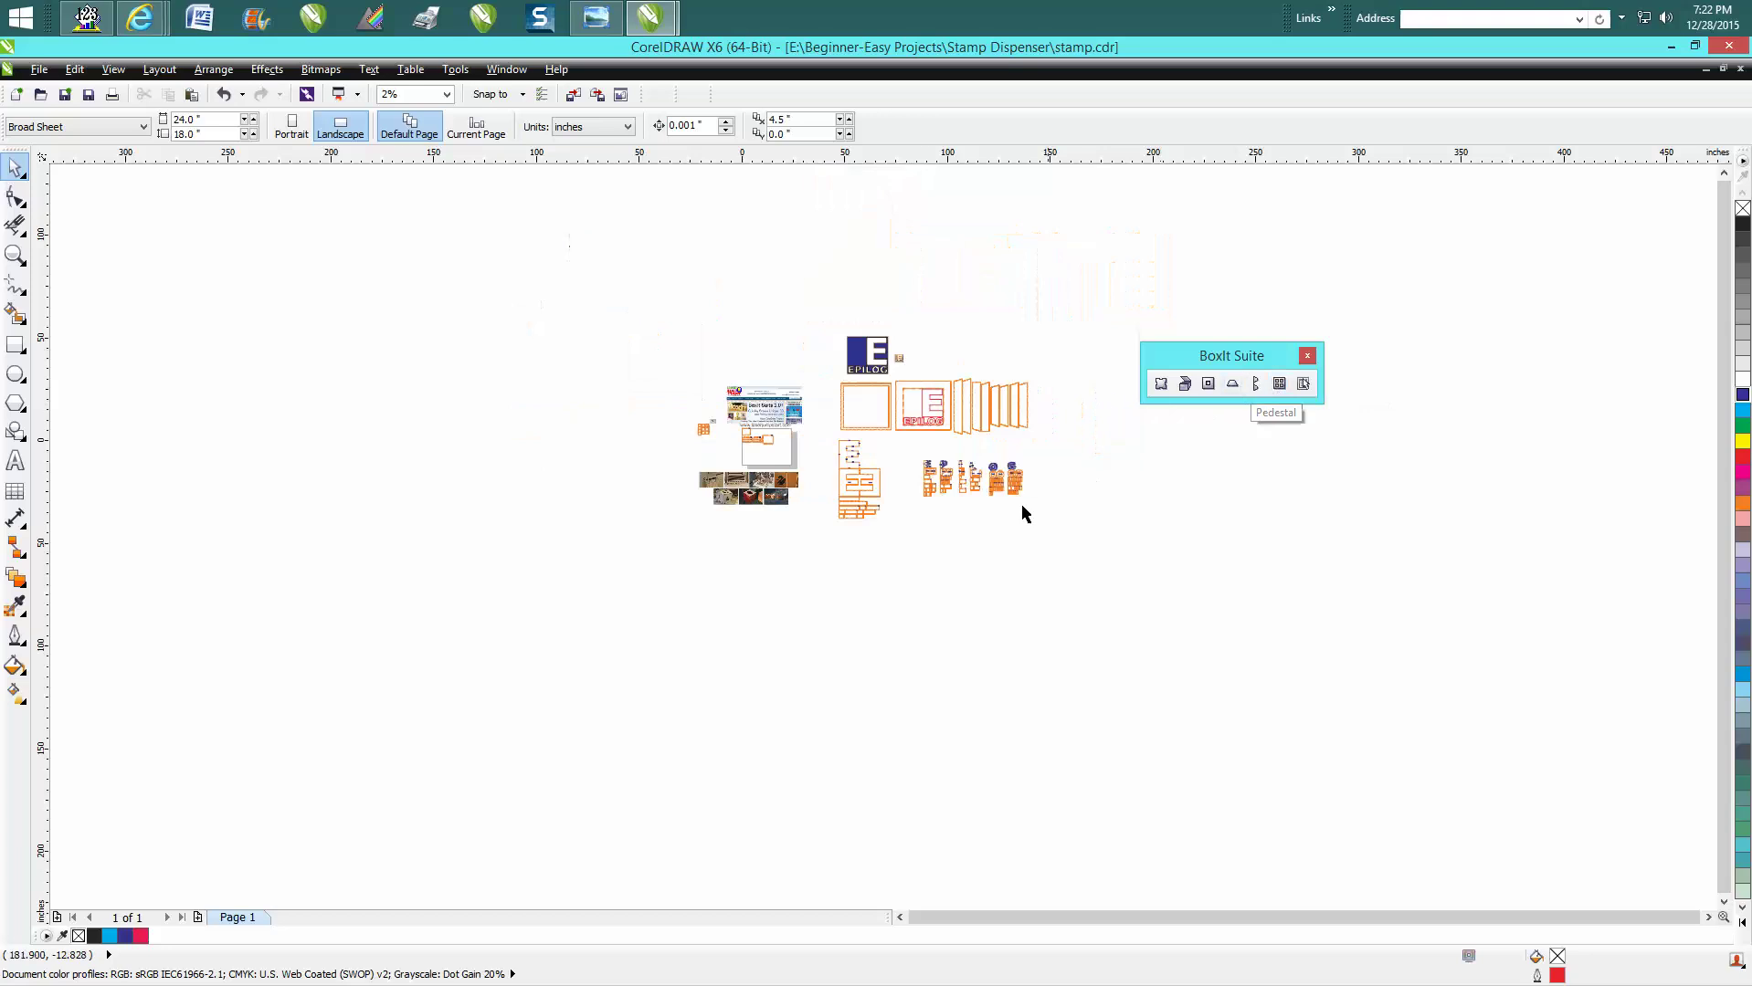
left_click(15, 255)
left_click_drag(731, 416, 821, 461)
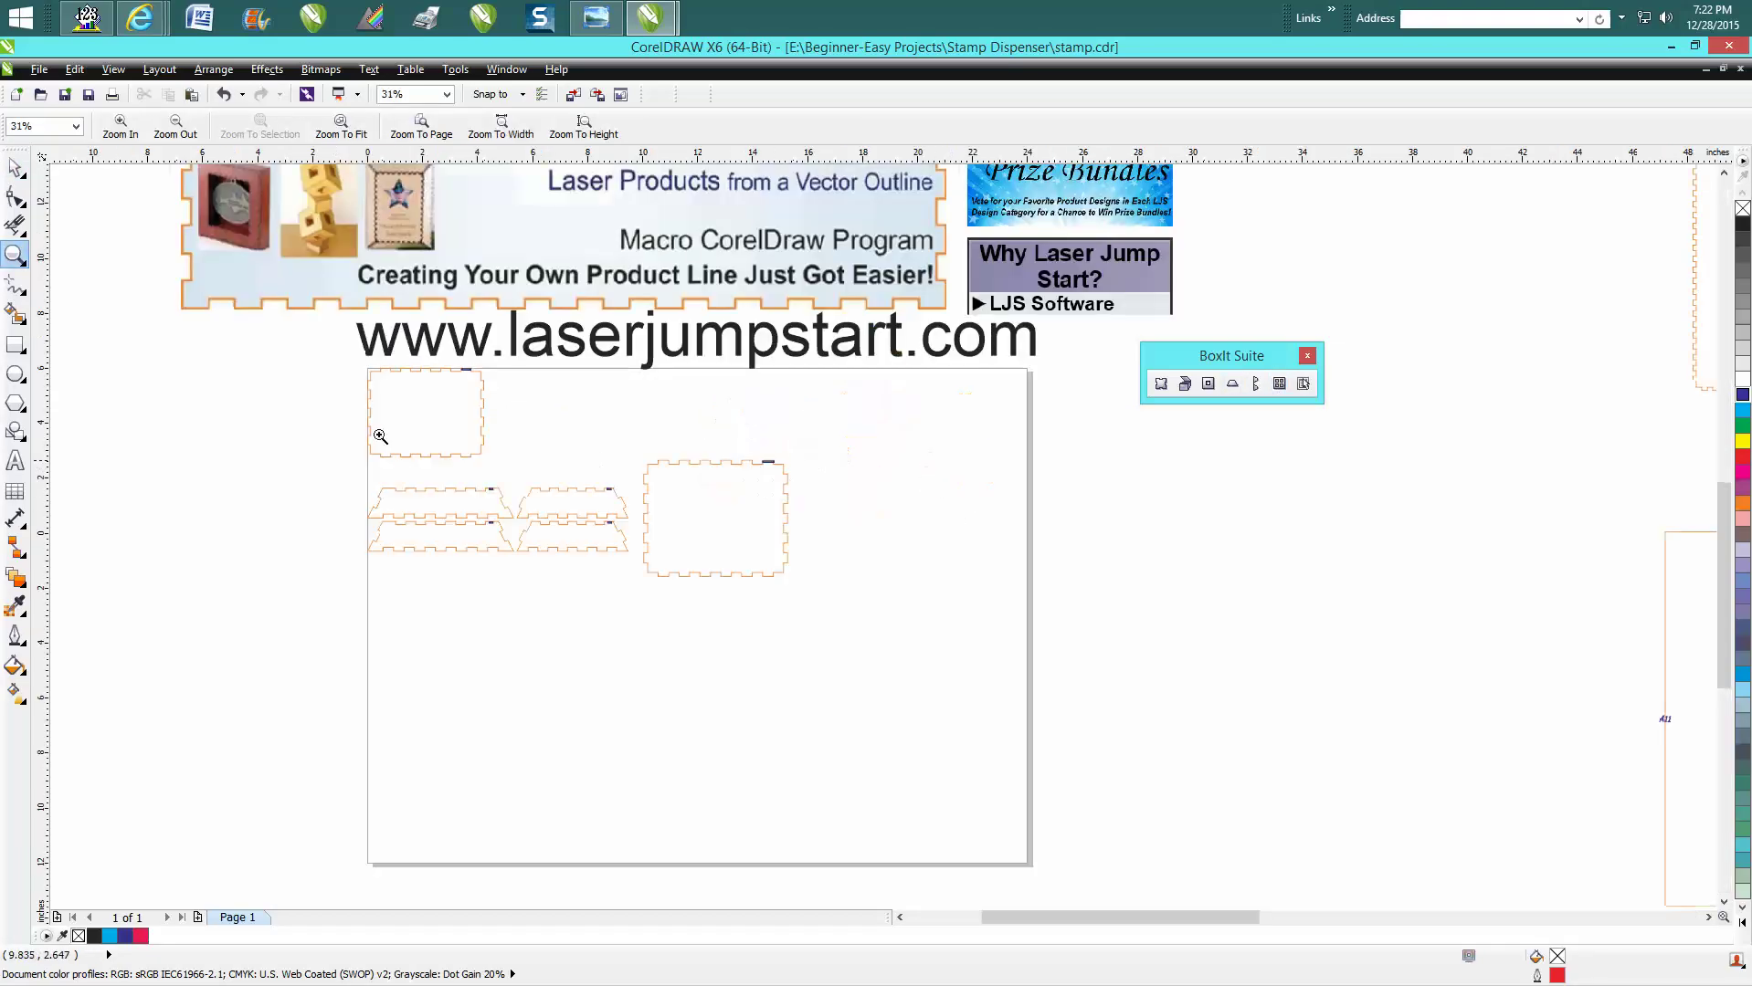
left_click(224, 93)
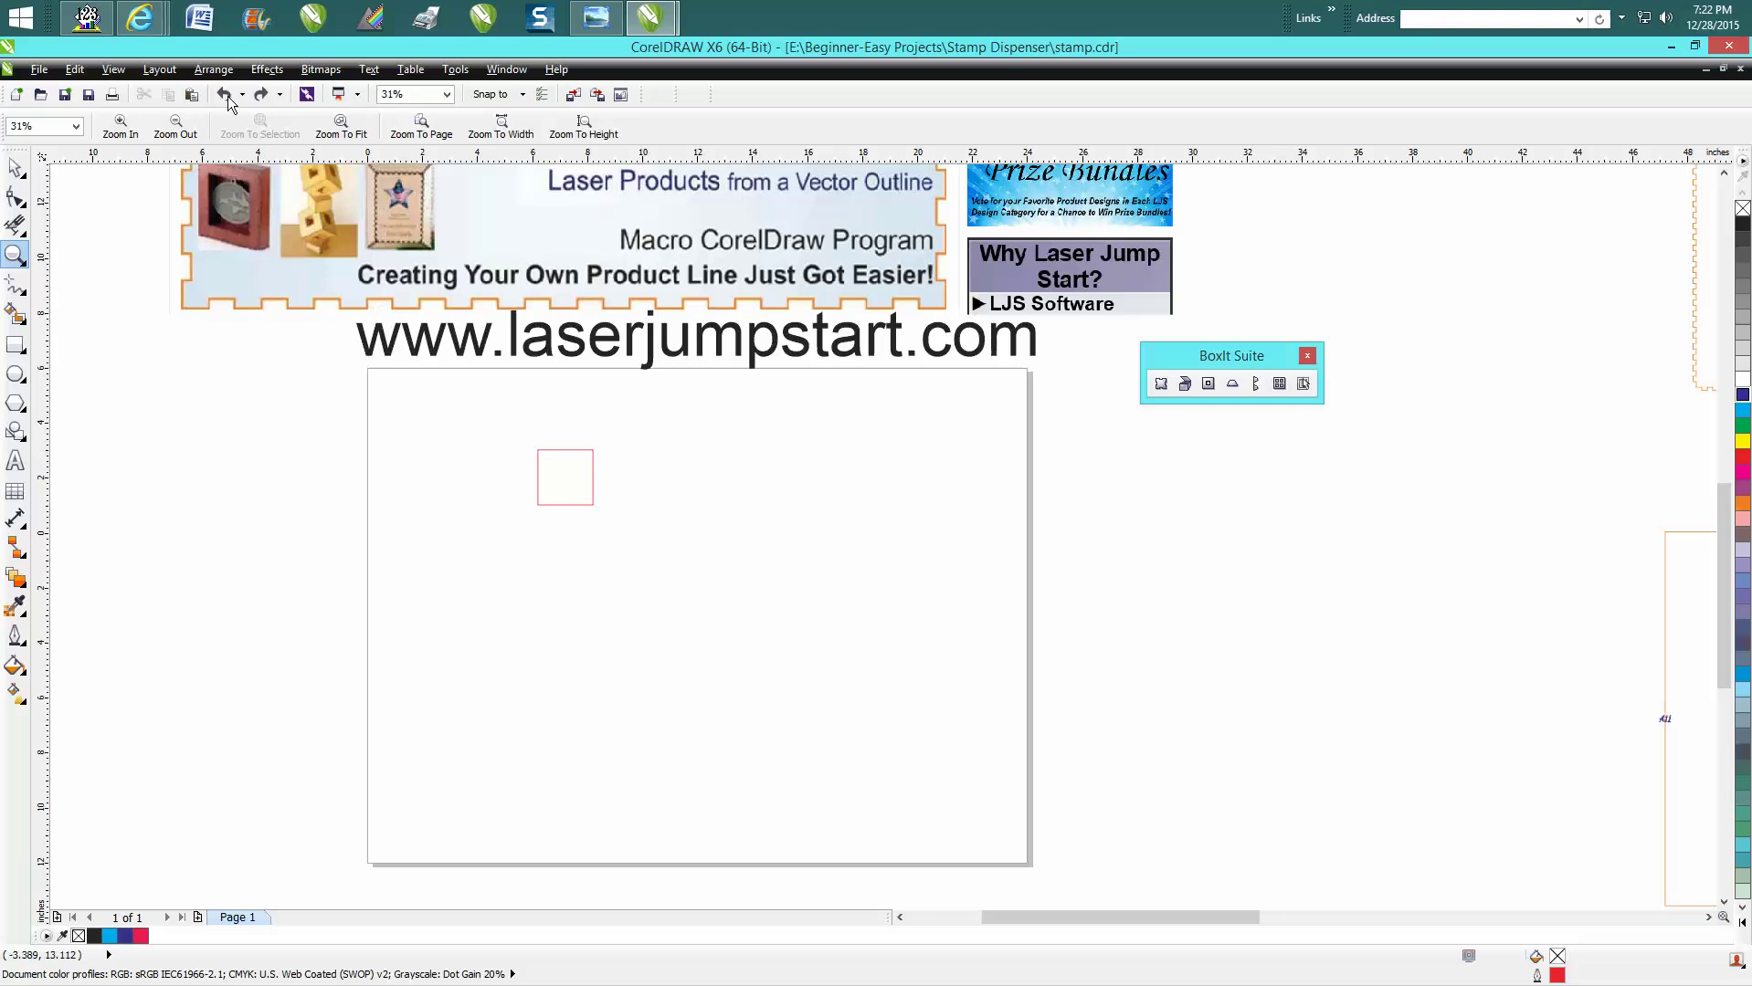
left_click(227, 94)
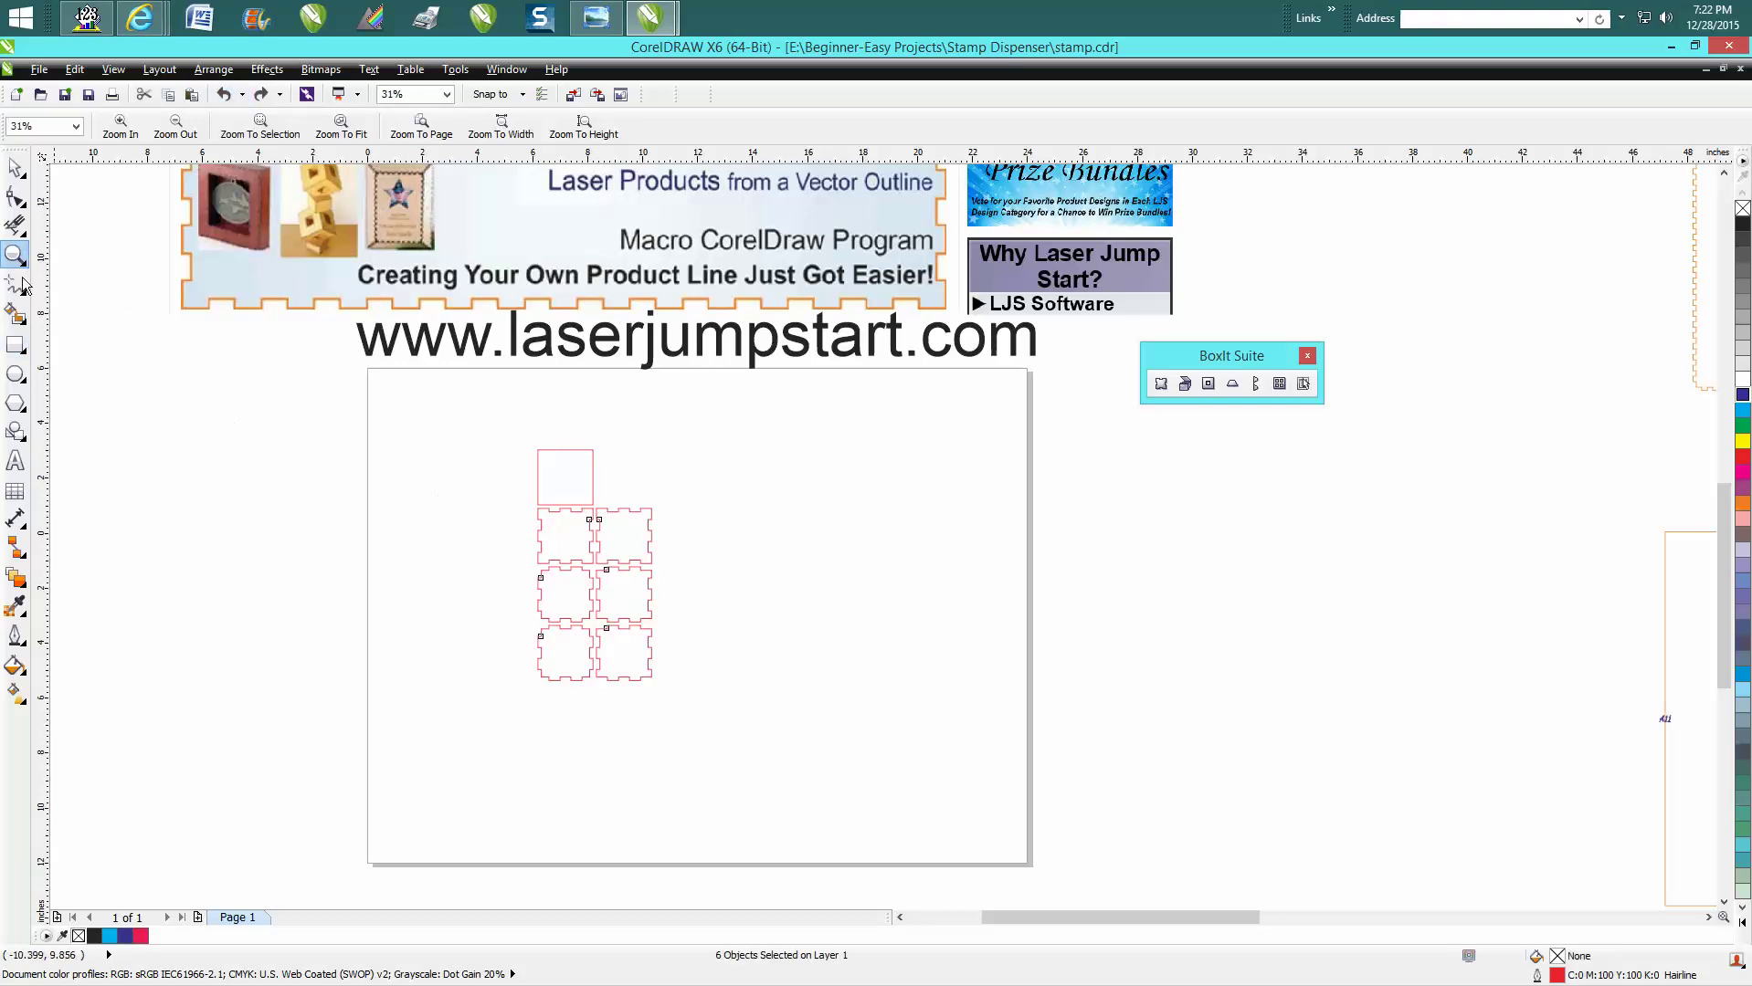
left_click_drag(528, 439, 758, 730)
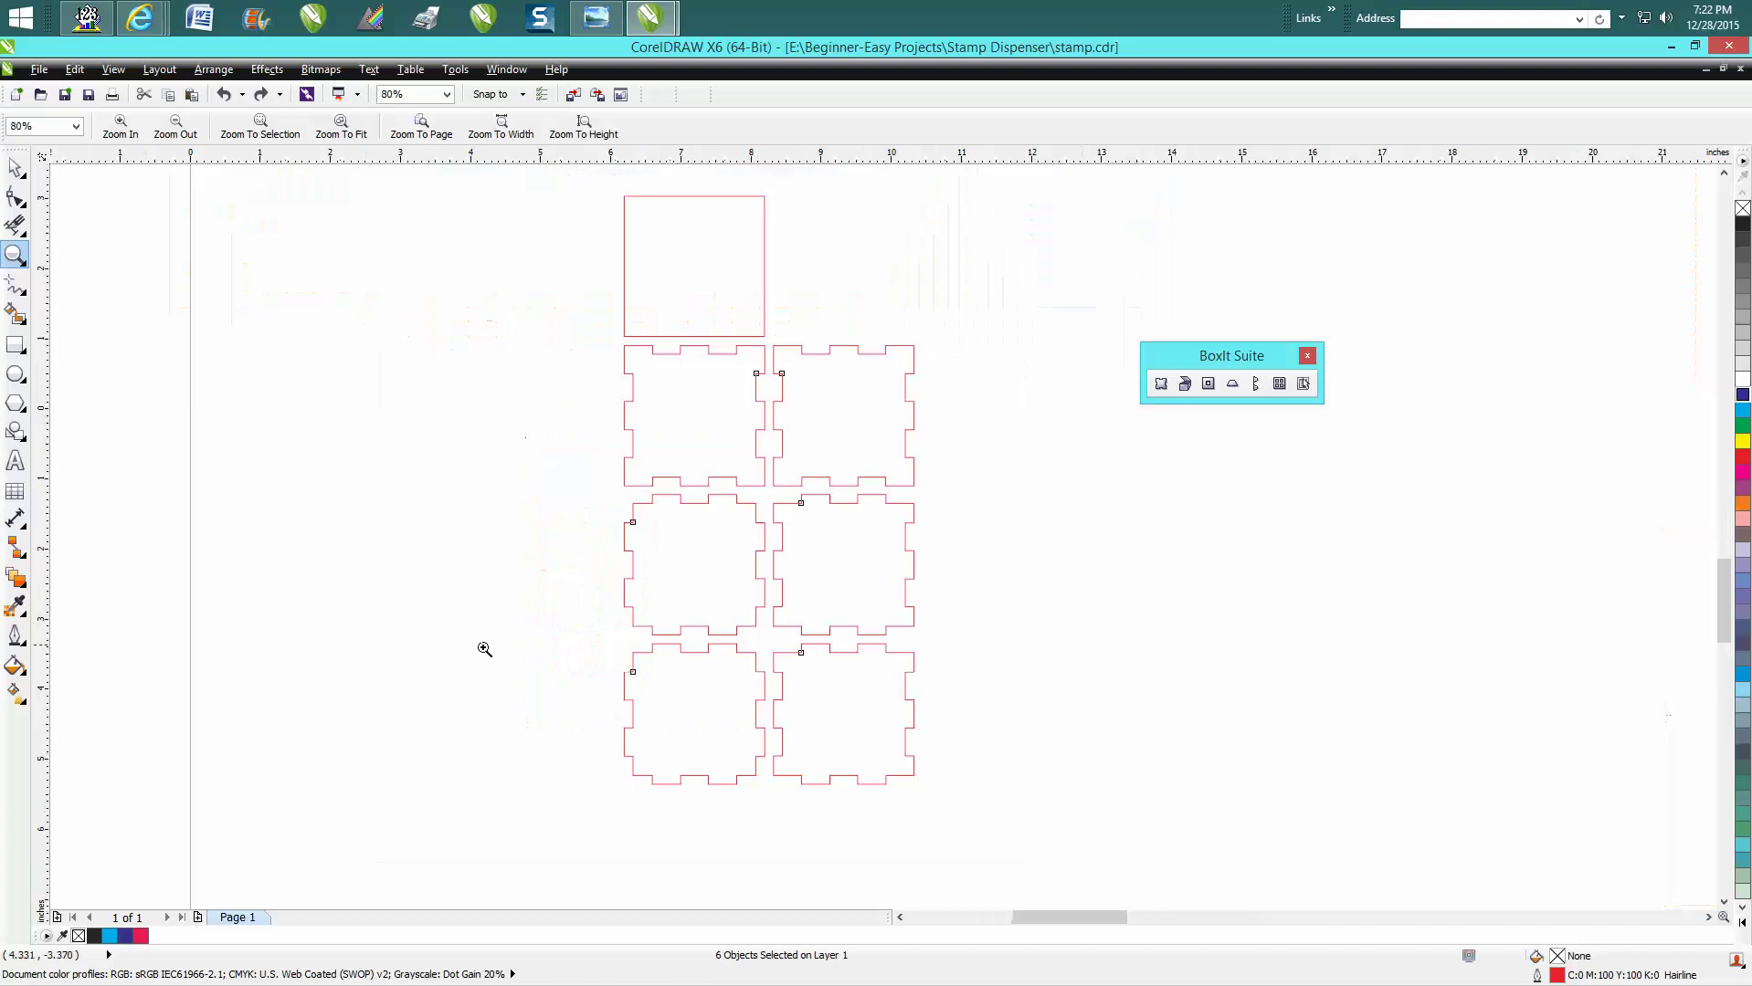
left_click(16, 167)
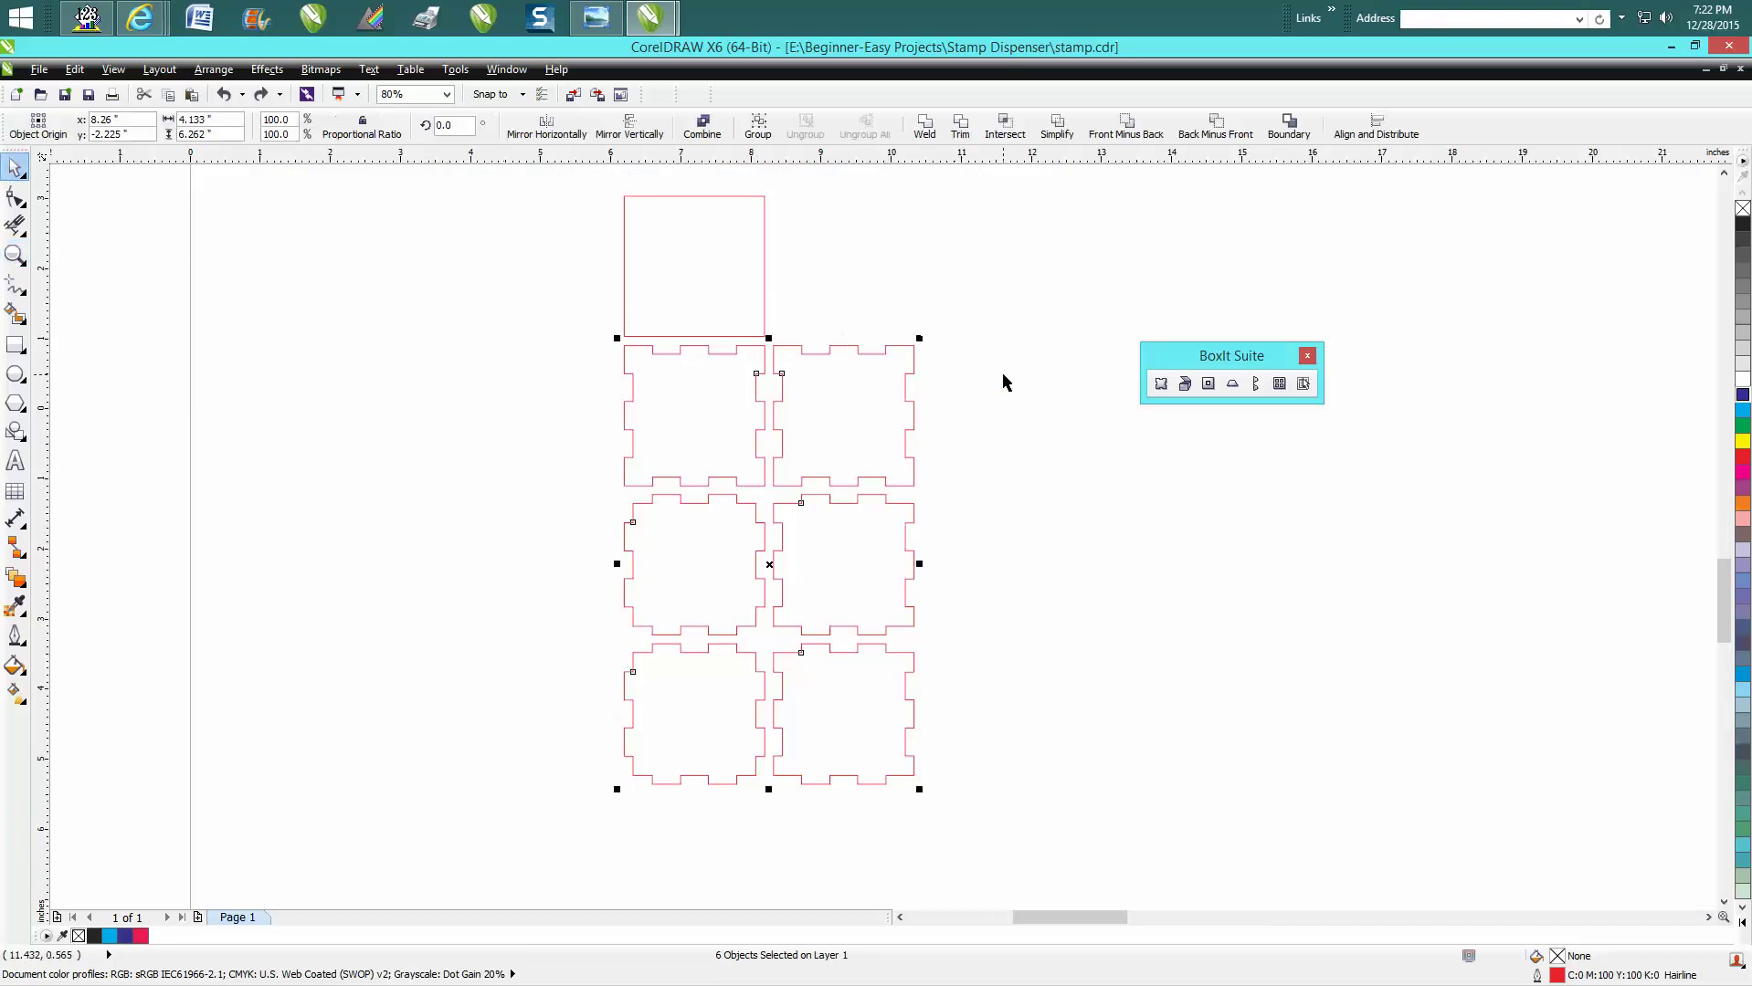
left_click(214, 69)
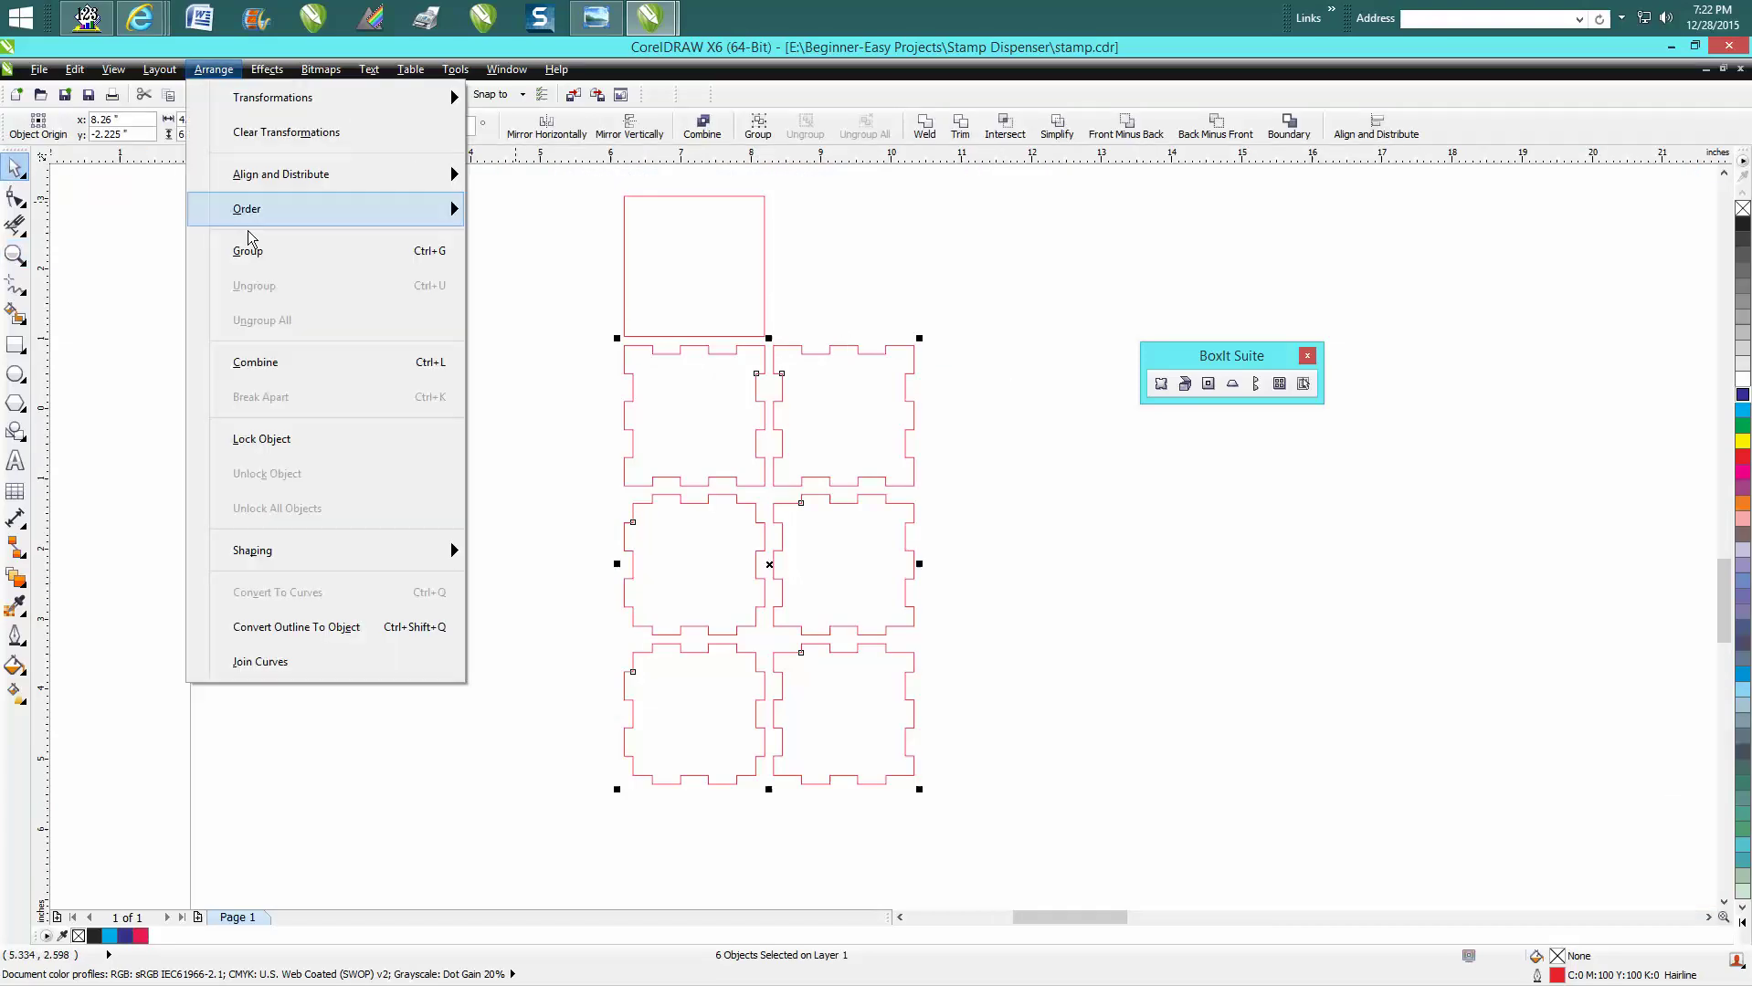
- Close the Arrange menu and delete the plain square
left_click(94, 317)
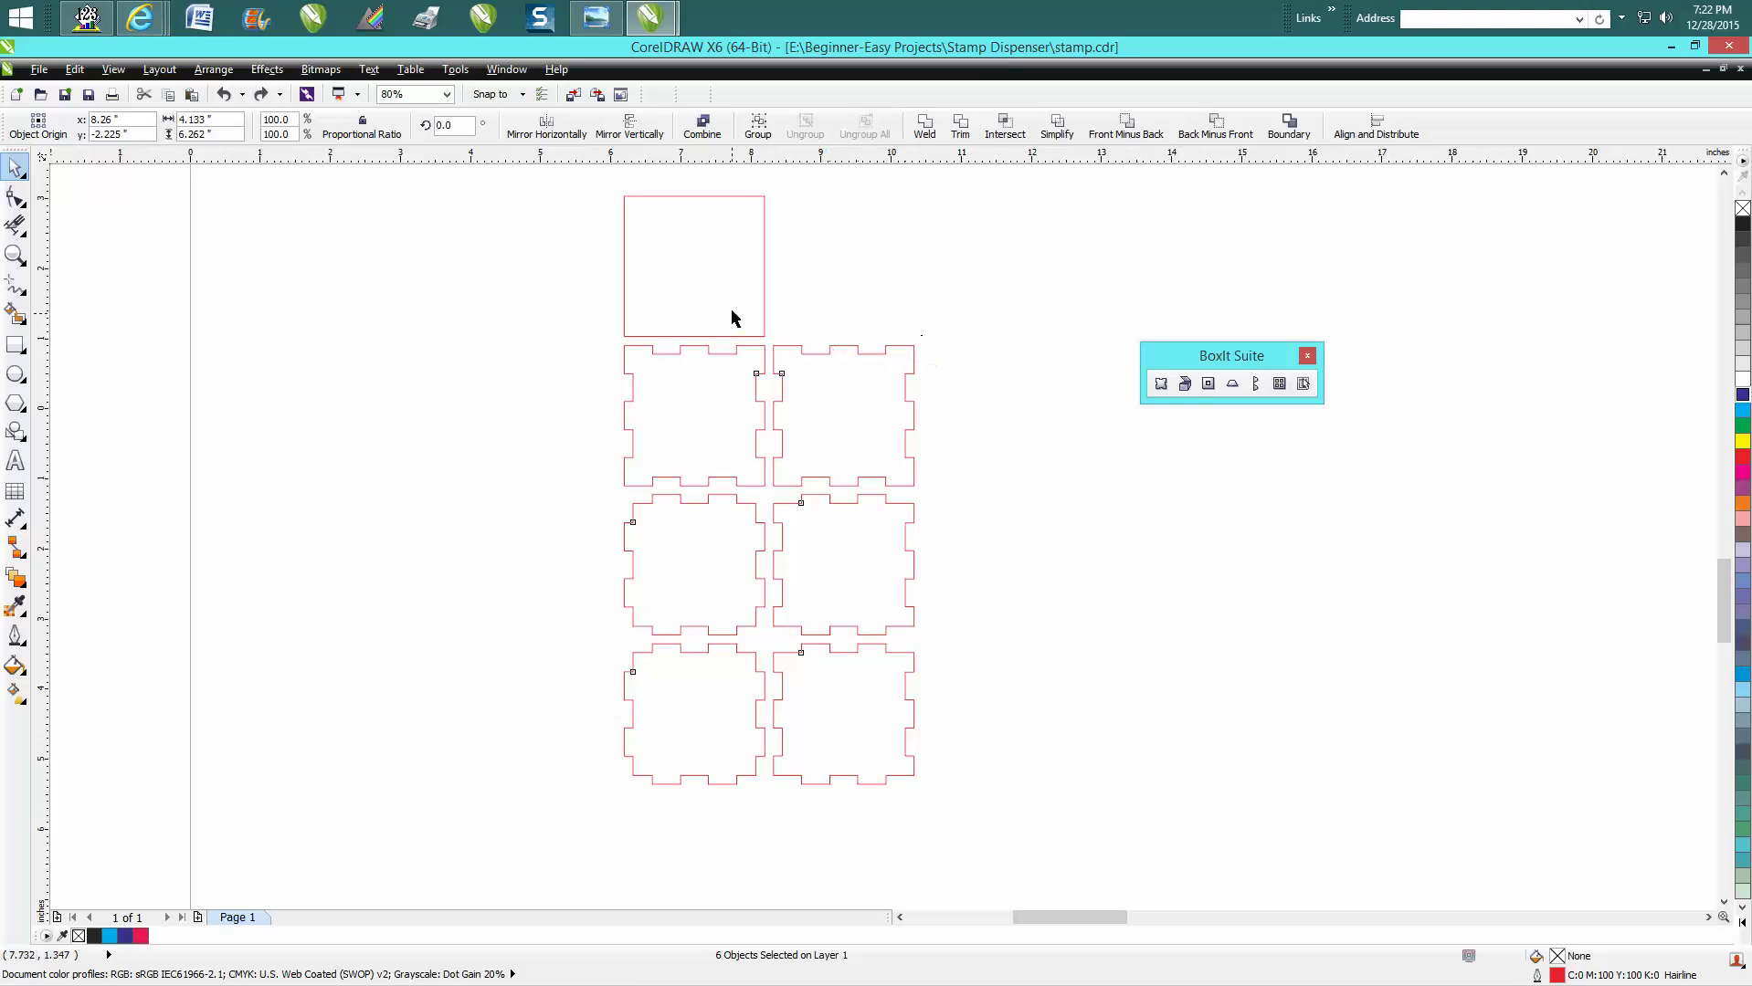
left_click(763, 317)
key("Delete")
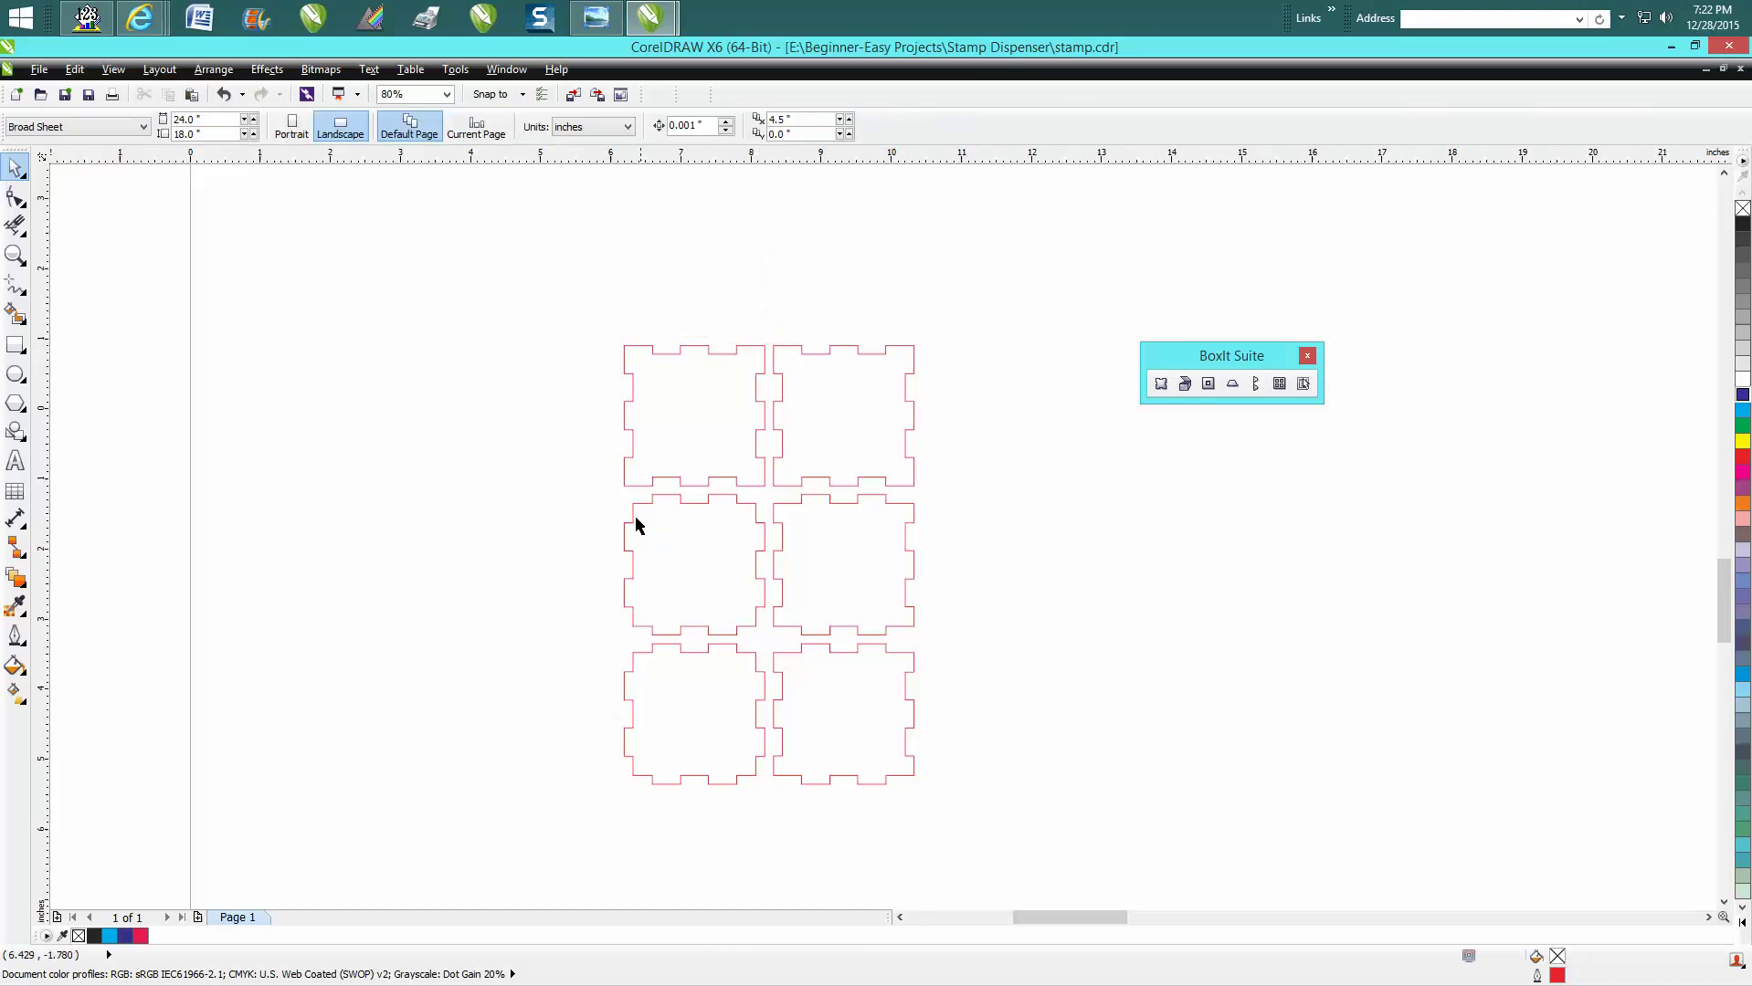
- Line up the six finger-jointed squares edge to edge in one horizontal row, moving the BoxIt Suite panel aside
left_click_drag(605, 493, 919, 809)
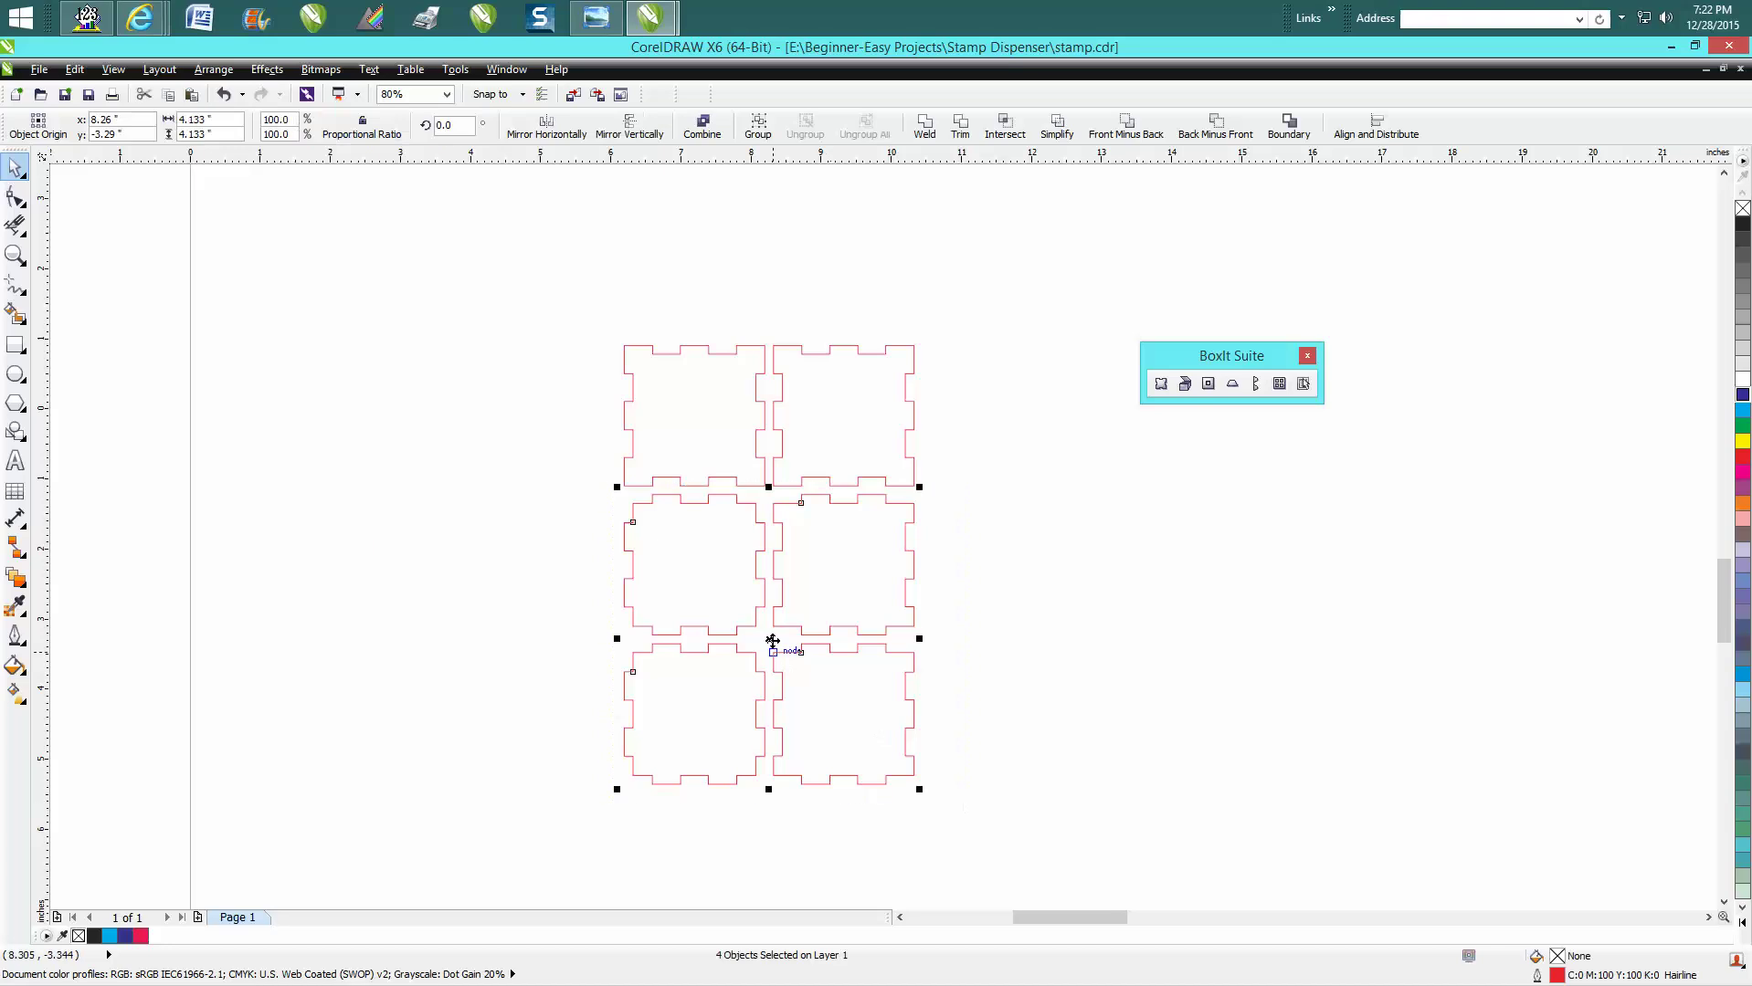
left_click_drag(628, 560, 471, 490)
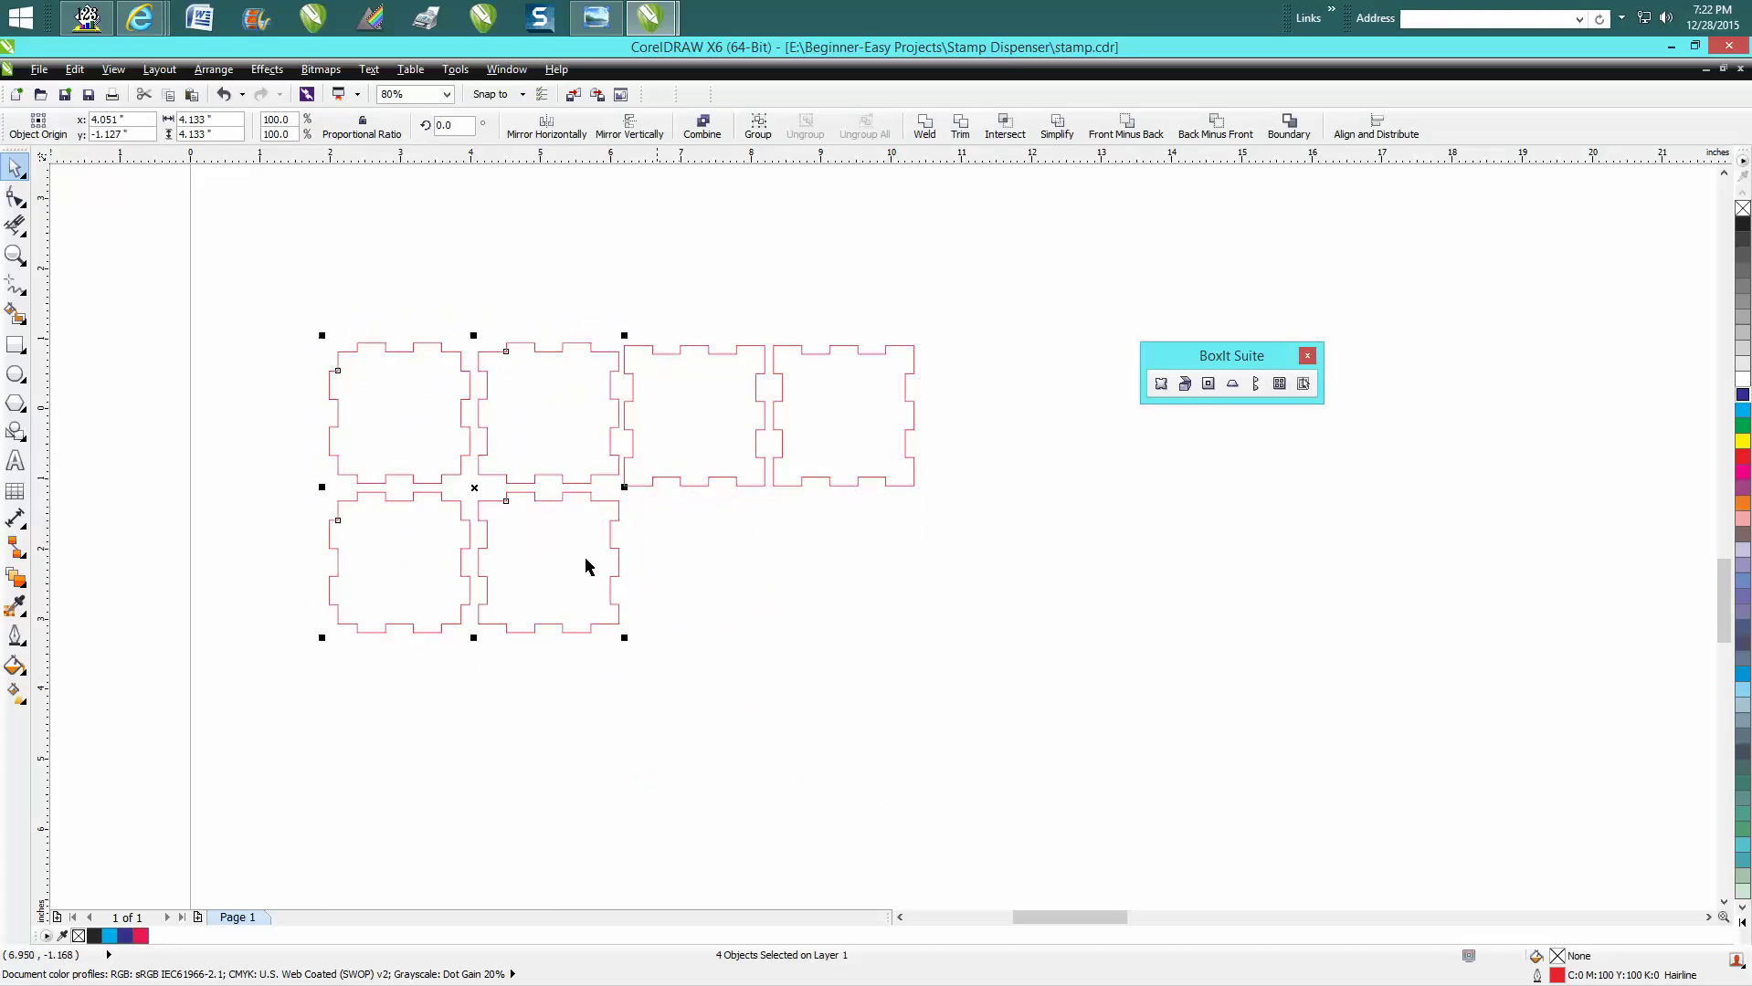
left_click_drag(274, 490, 697, 648)
left_click_drag(484, 570, 1068, 417)
left_click_drag(1299, 356, 1493, 311)
left_click_drag(296, 312, 1279, 497)
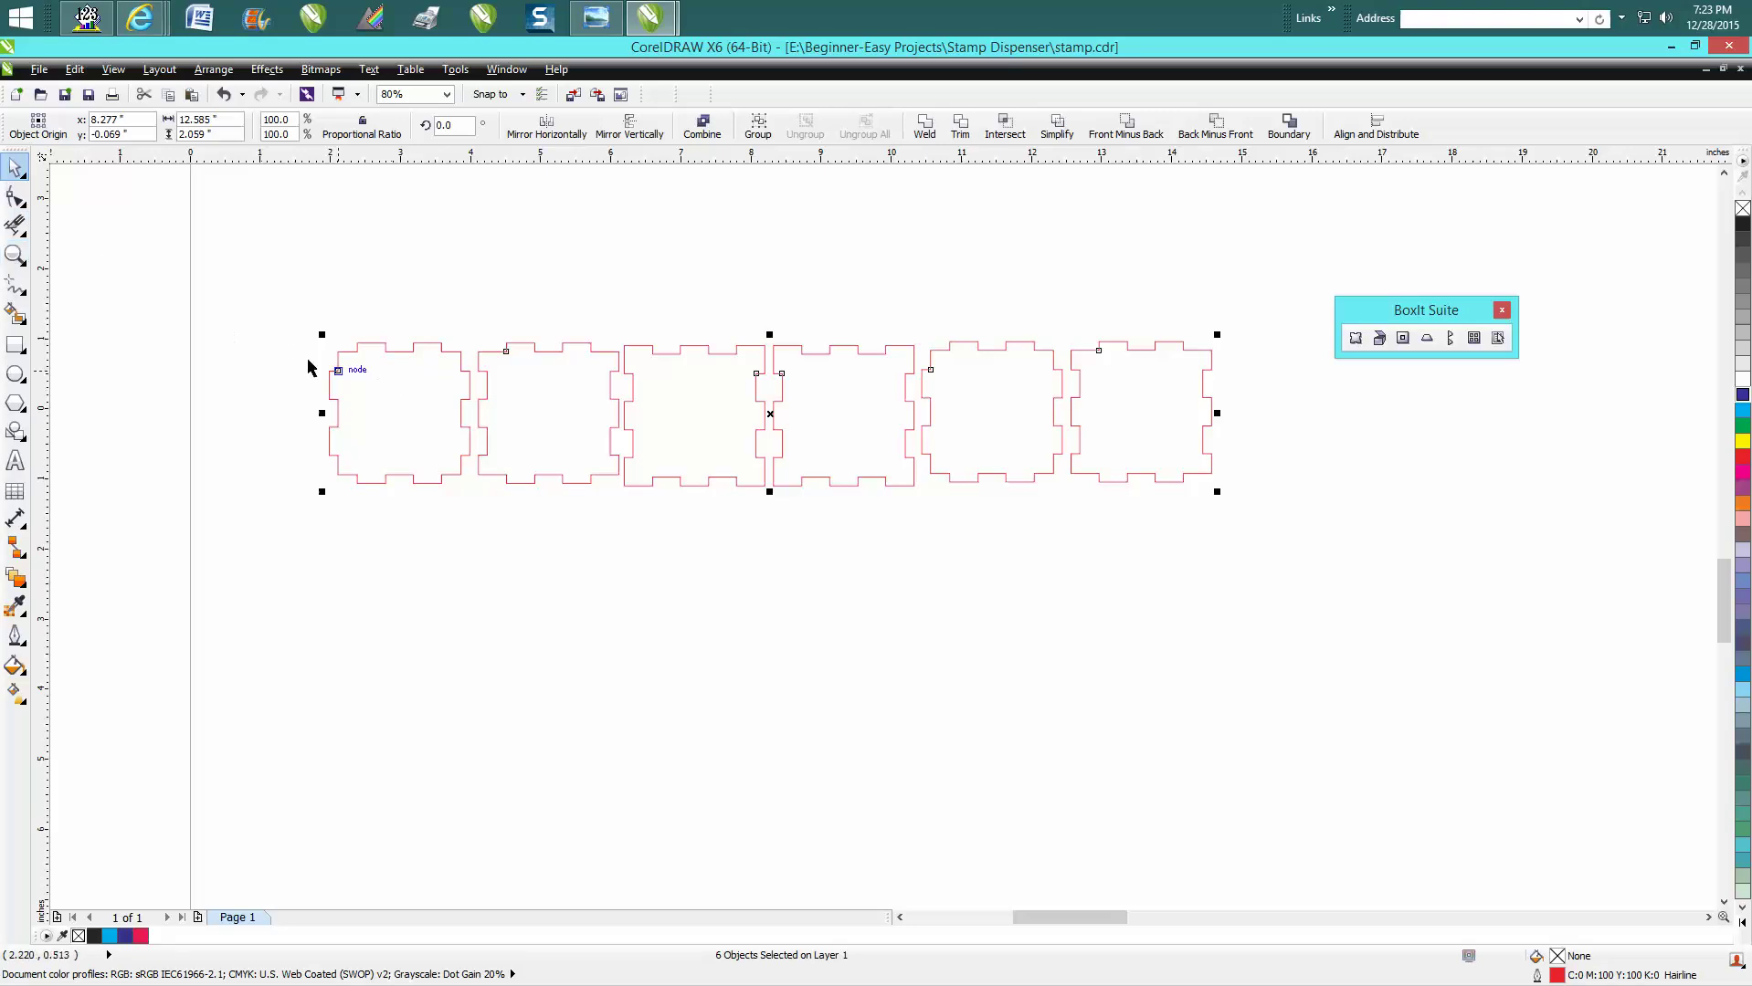
- Select the first finger-jointed square in the row, comparing it with the second
left_click(391, 380)
left_click(392, 382)
left_click(548, 402)
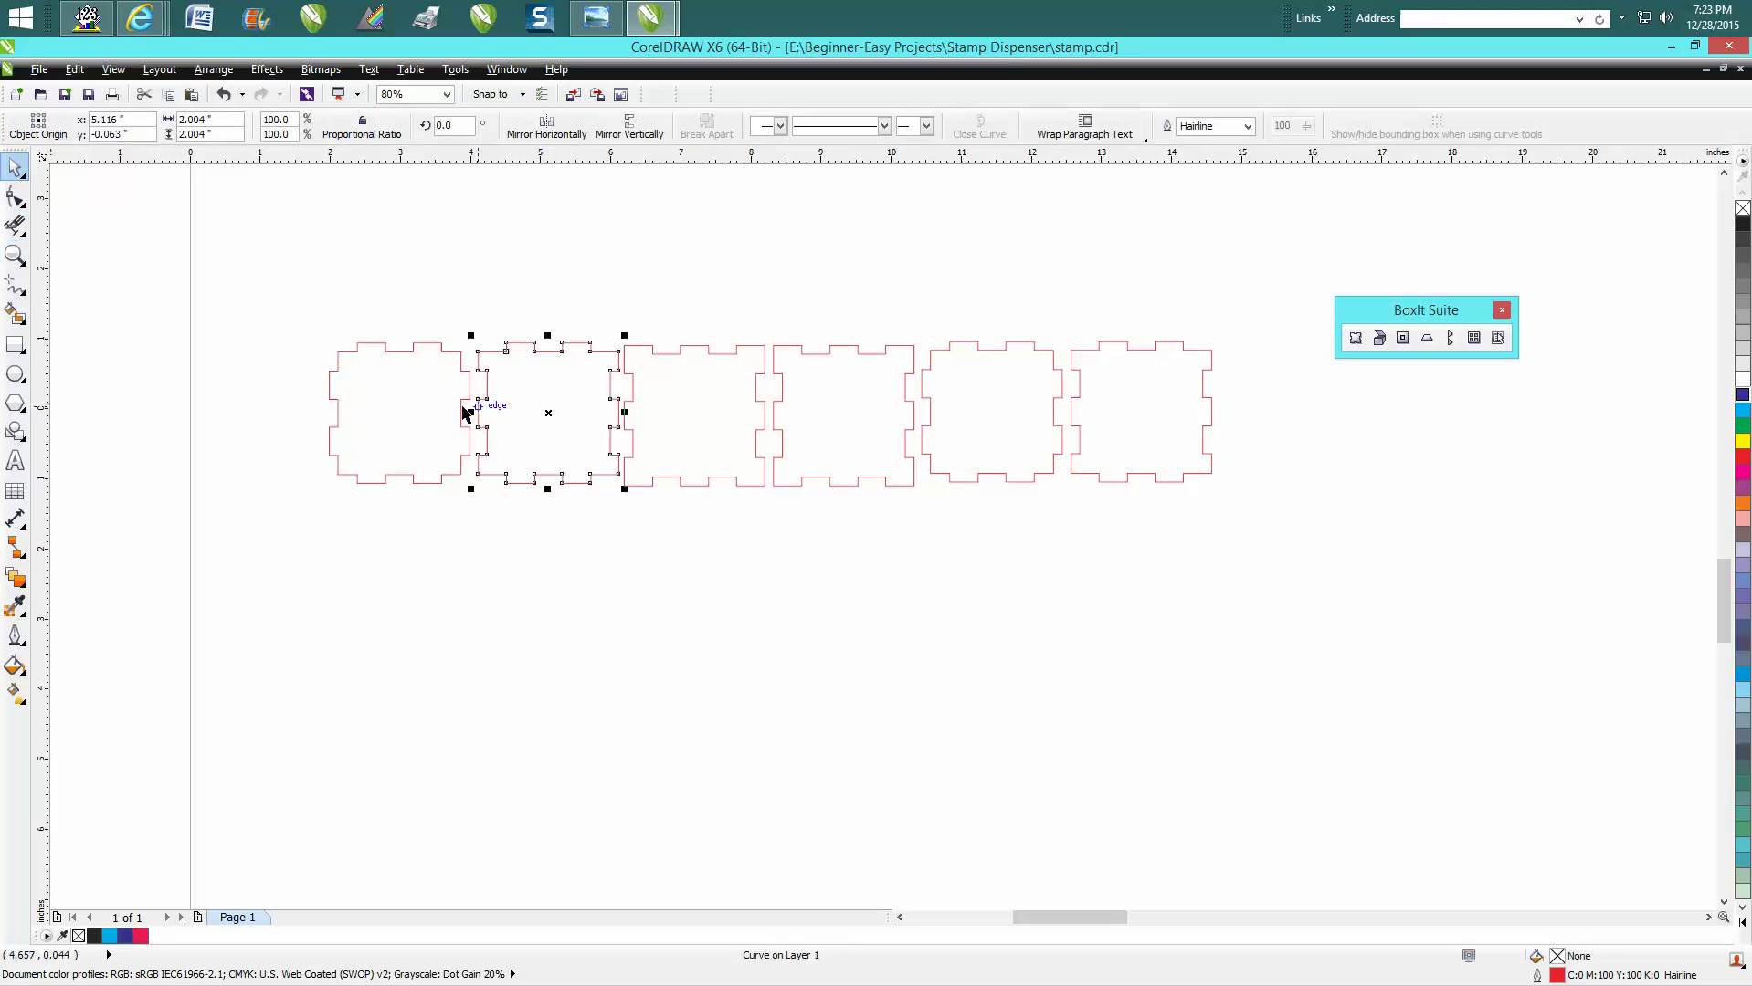
left_click(432, 420)
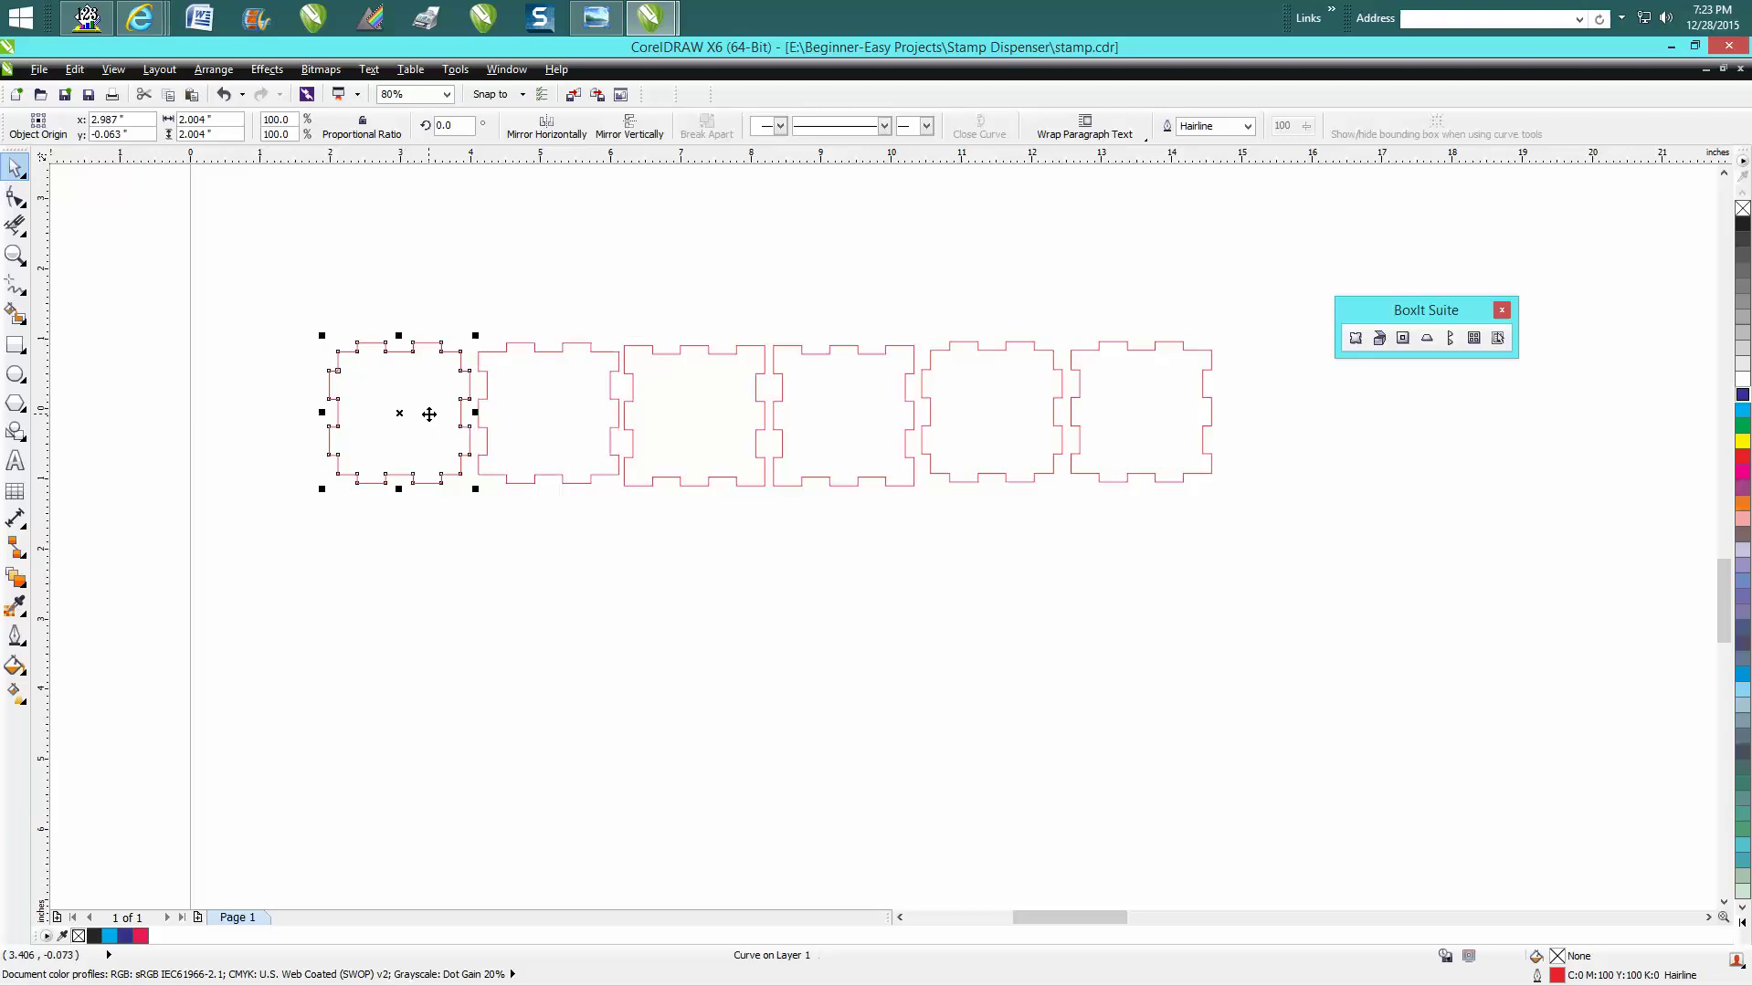
- Zoom in on the first panel's finger-jointed edges with the Zoom tool and pick the Rectangle tool
left_click(16, 256)
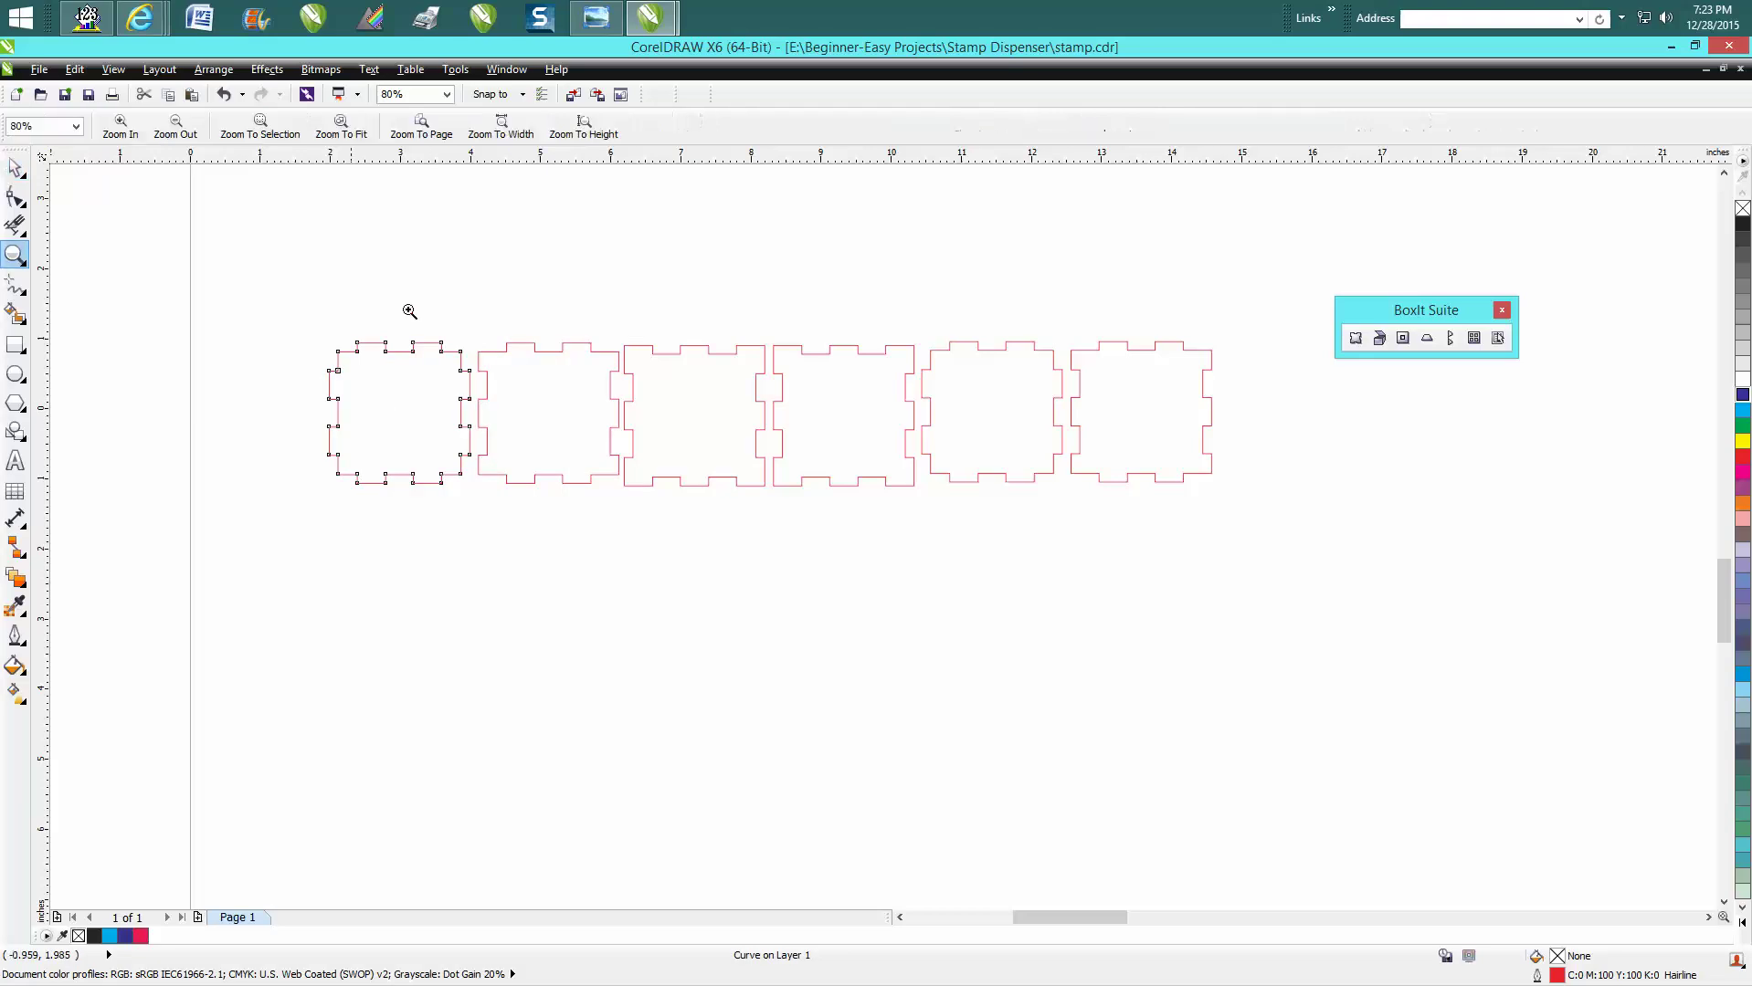
left_click_drag(426, 315, 556, 462)
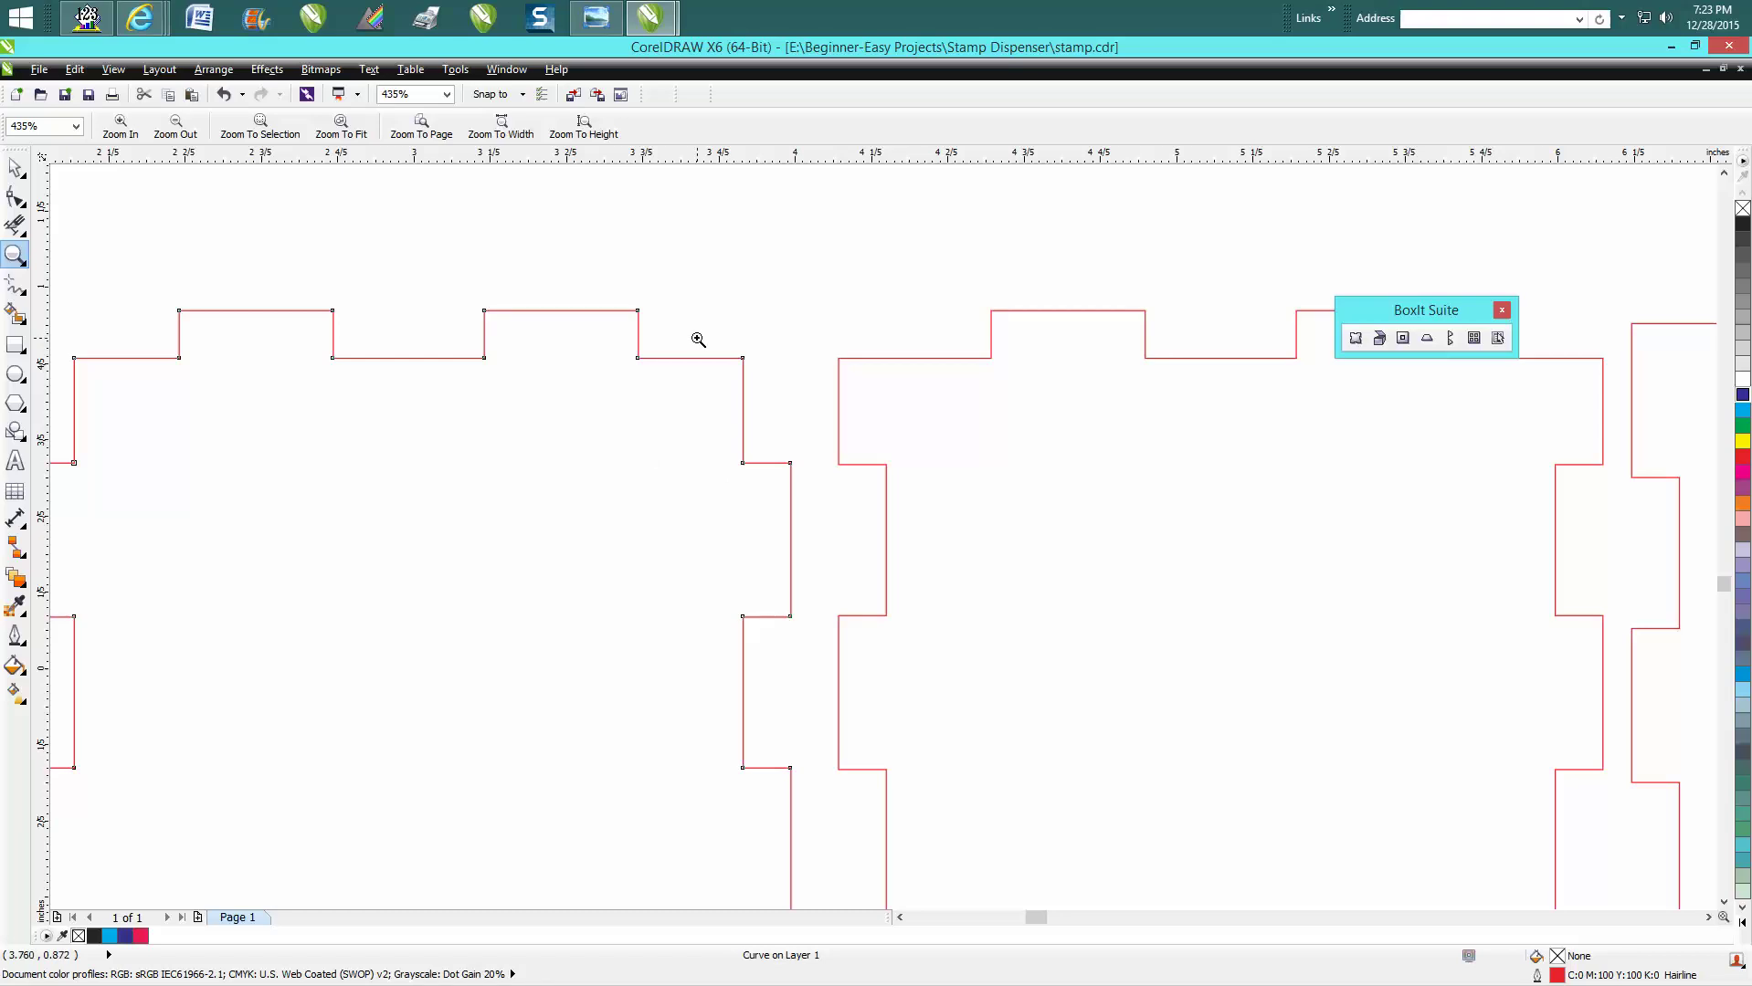
left_click(751, 751)
right_click(879, 603)
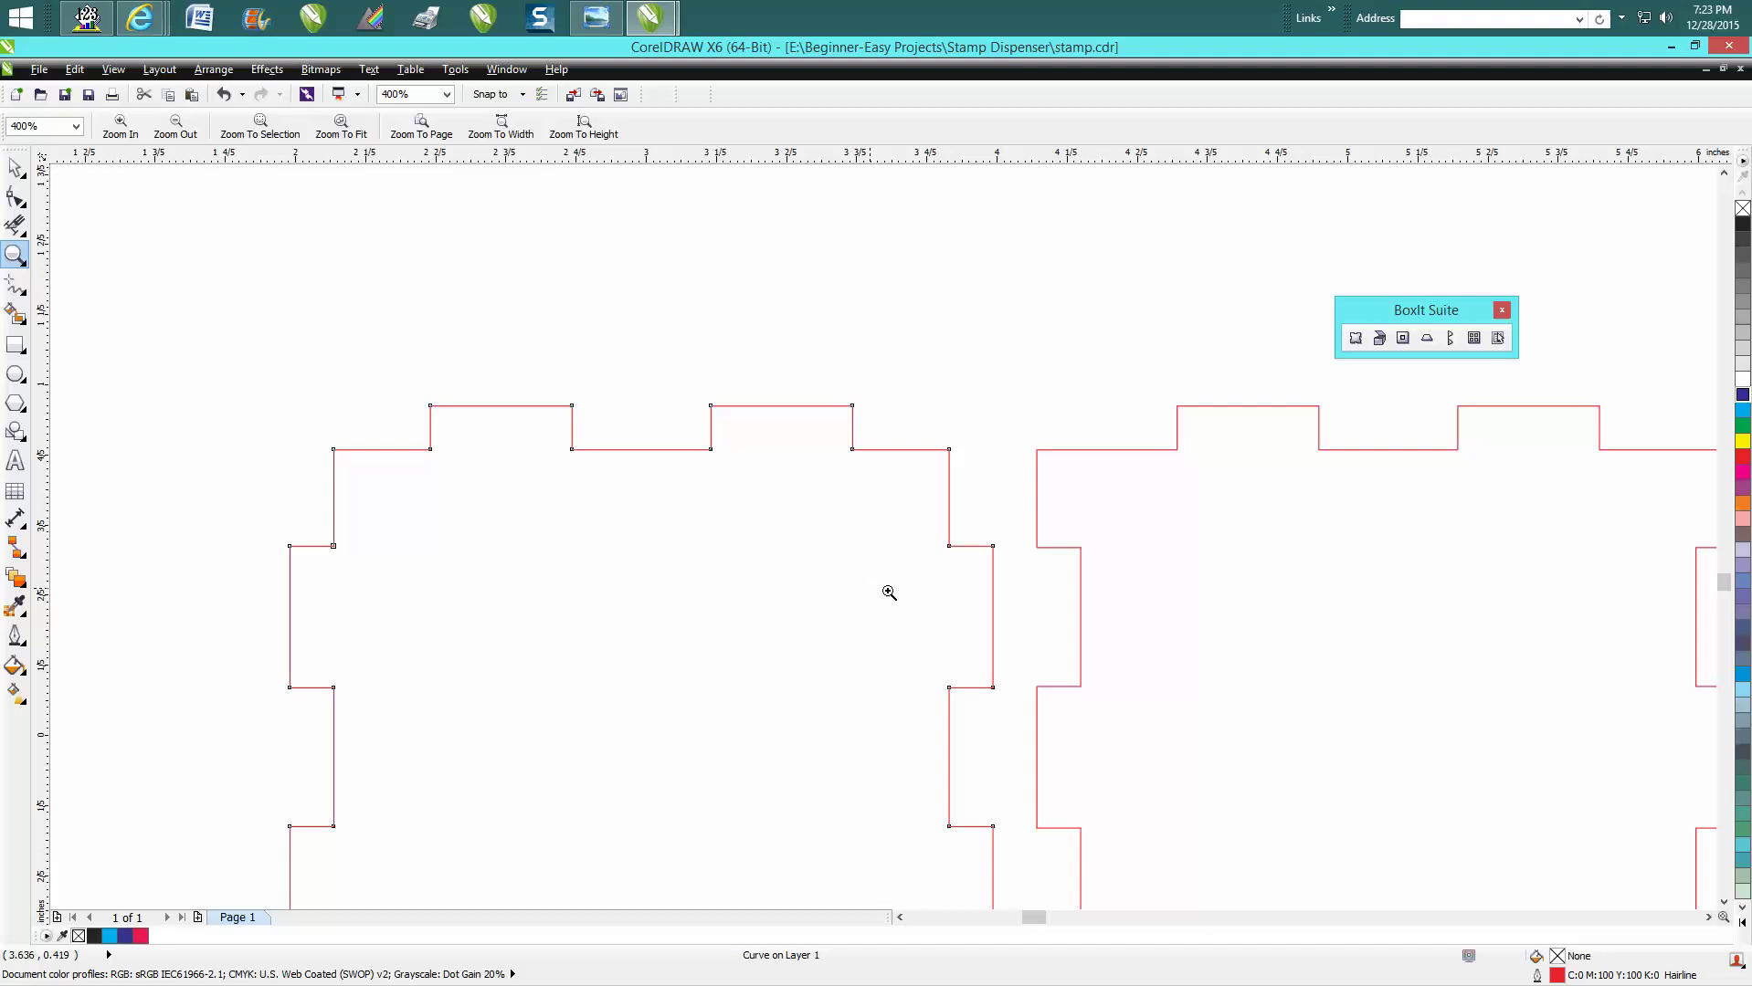
scroll(1716, 504, "down", 3)
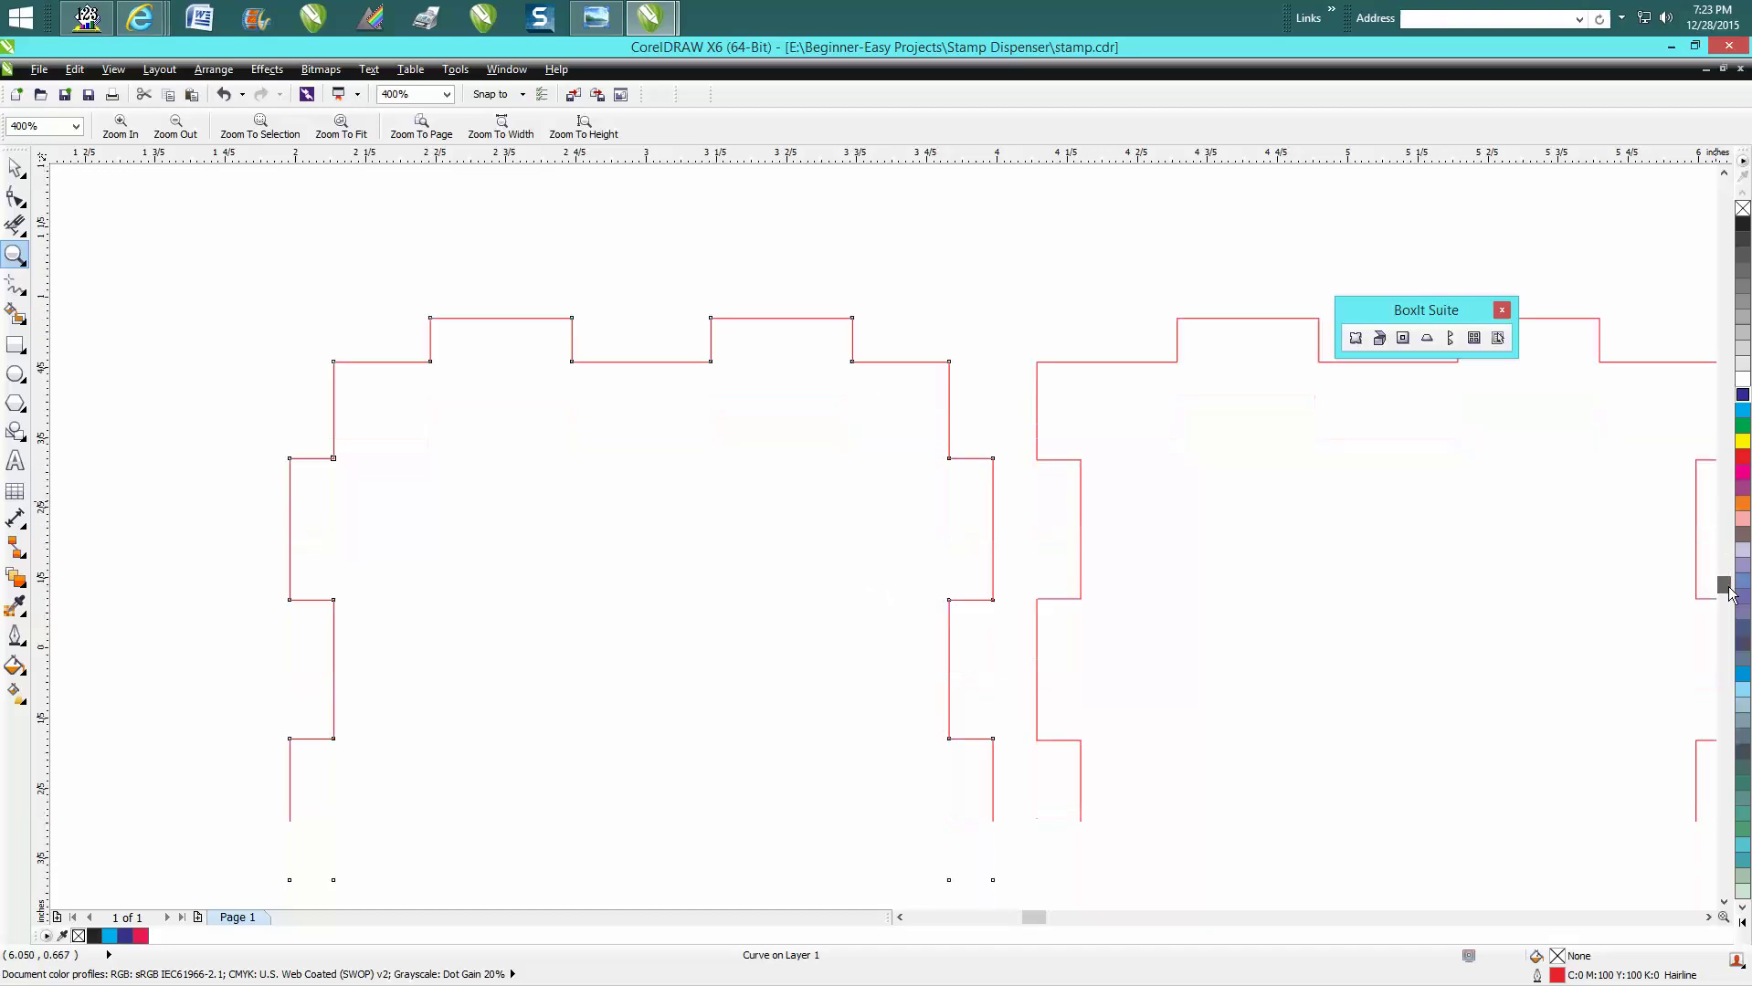
left_click(1724, 174)
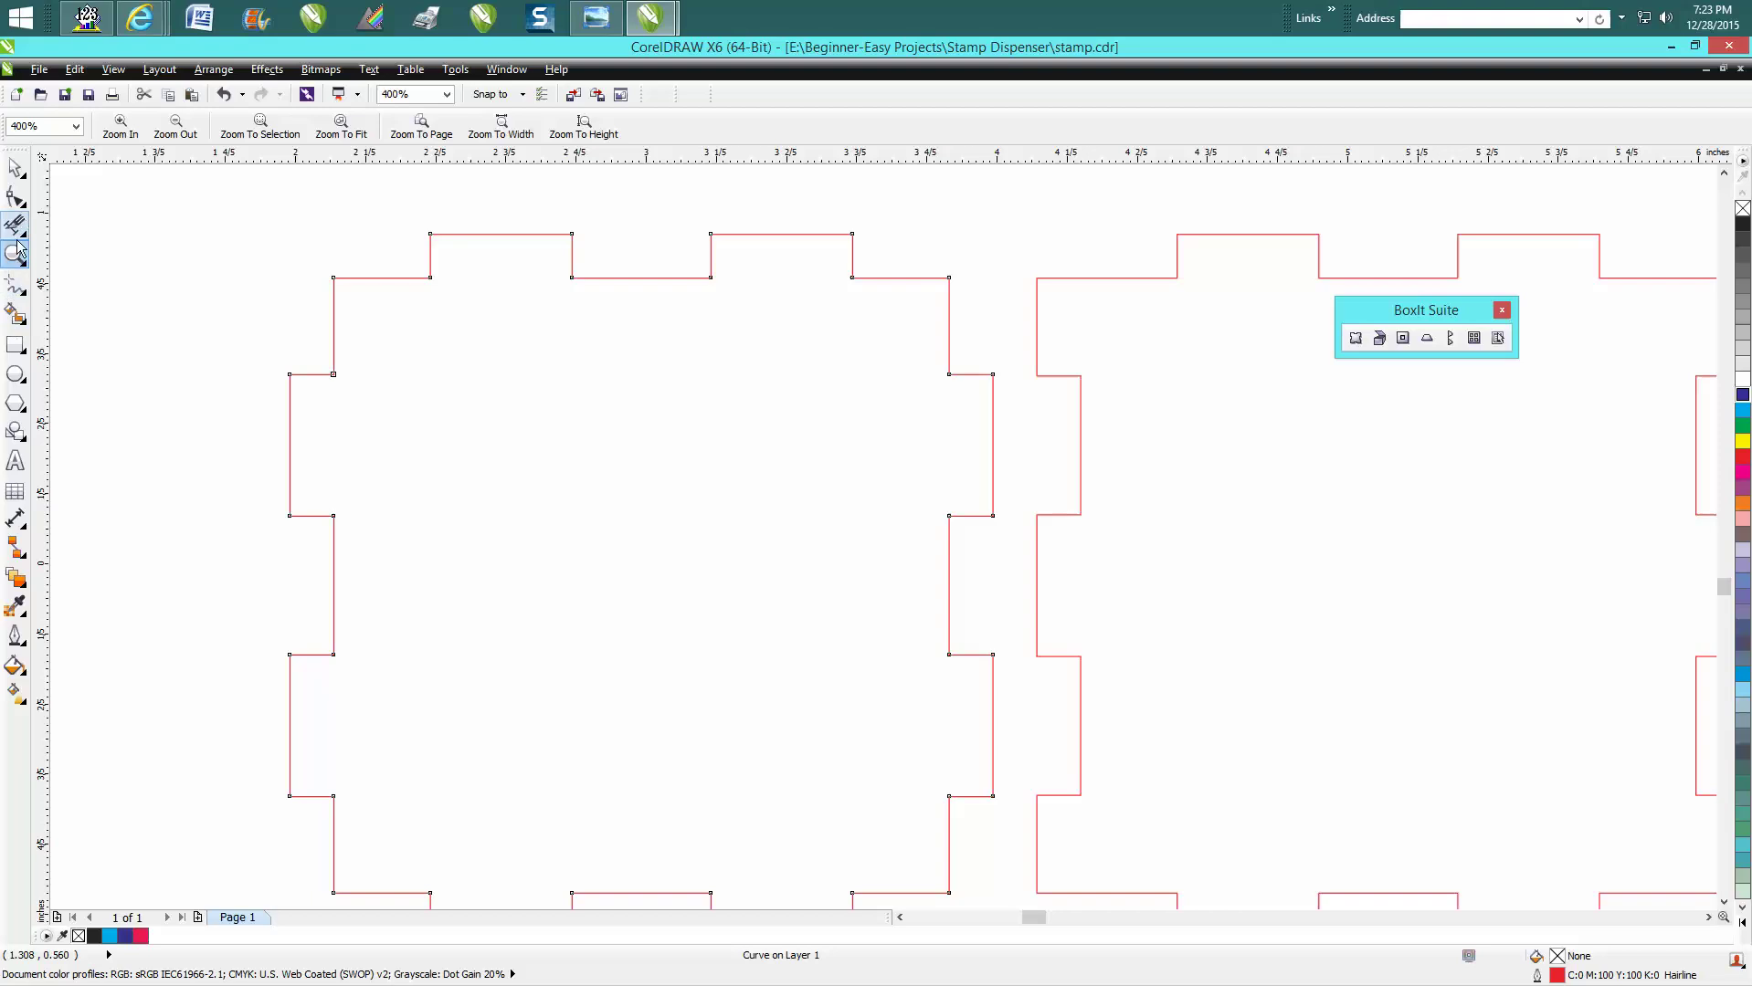
left_click(16, 352)
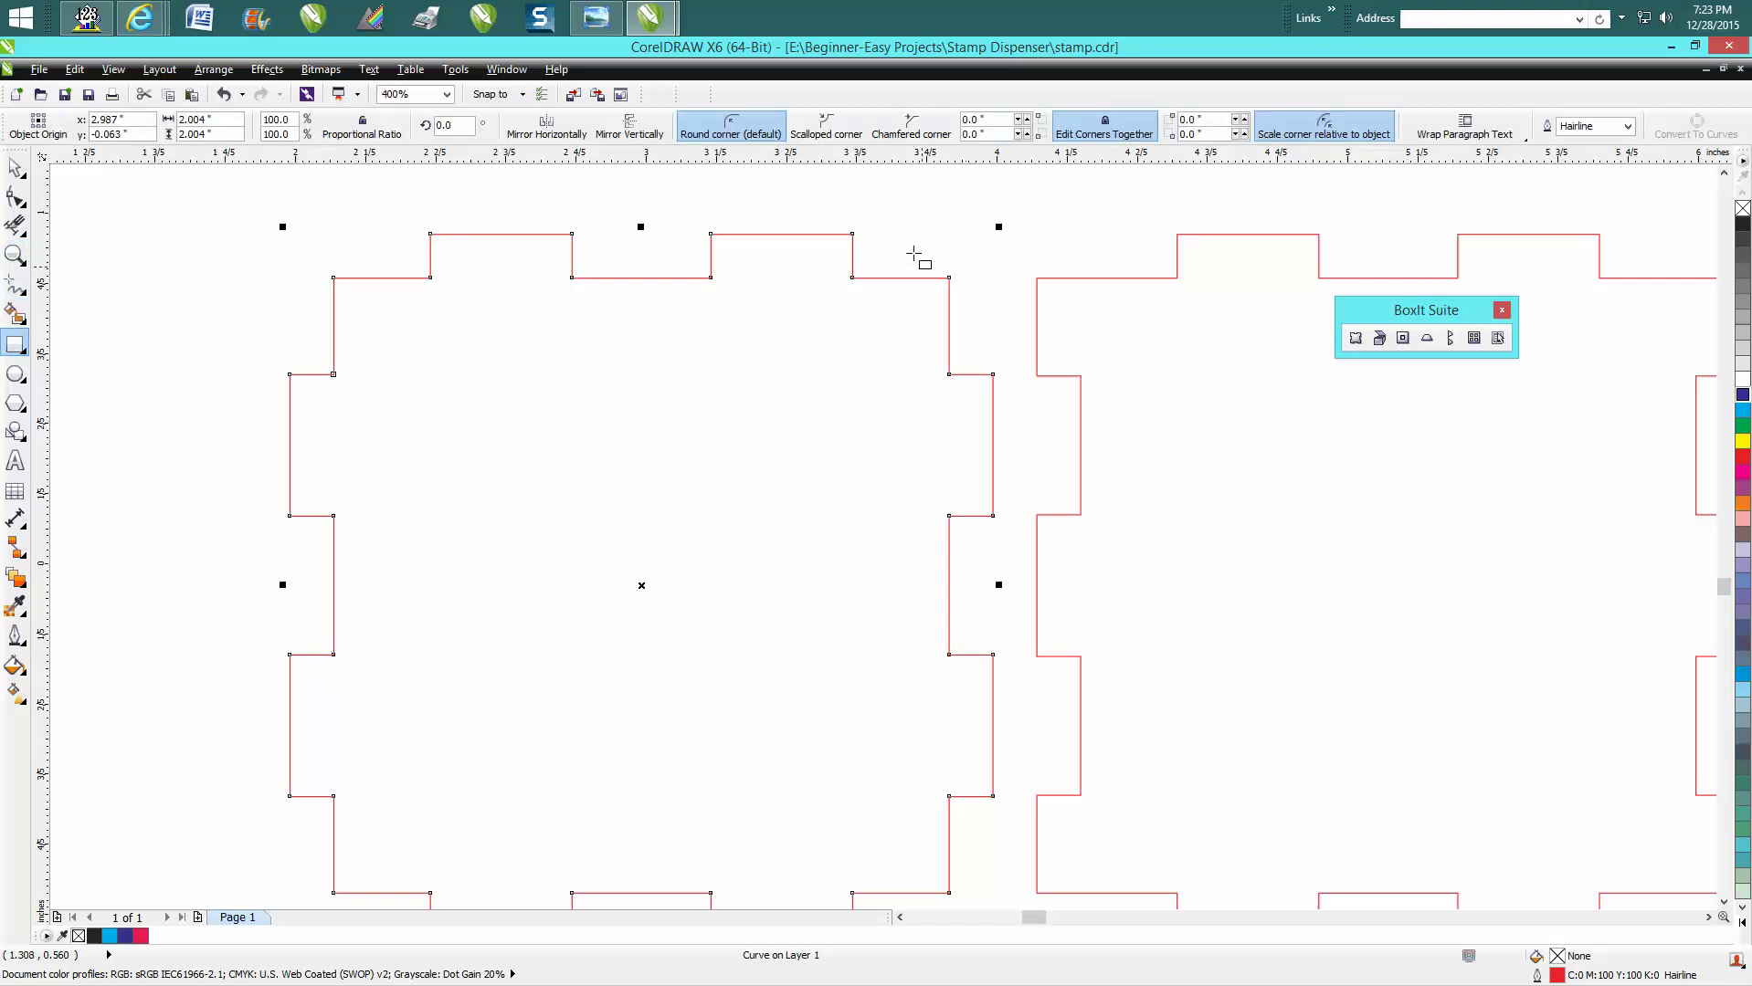
- Cut the first part down to a narrow tab strip using a rectangle and Virtual Segment Delete
mouse_move(896, 249)
left_mouse_down()
mouse_move(974, 710)
mouse_move(1013, 724)
mouse_move(1011, 822)
mouse_move(991, 618)
mouse_move(1016, 616)
mouse_move(1013, 599)
left_mouse_up()
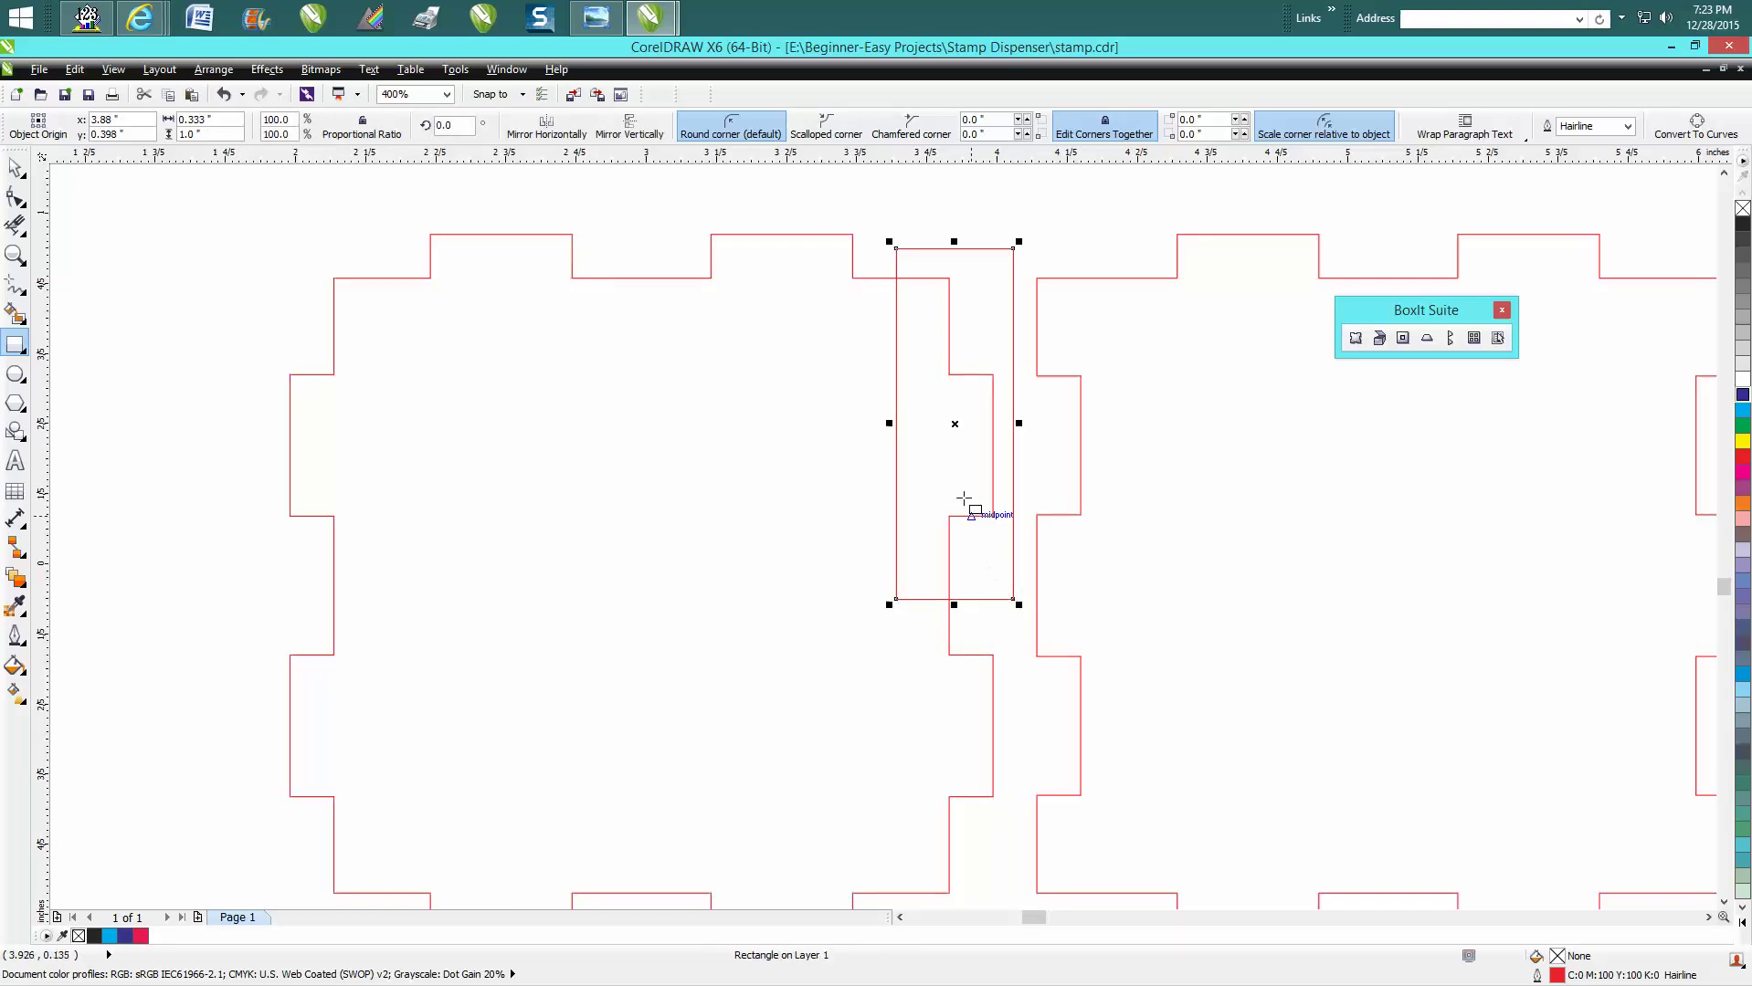
left_click(20, 228)
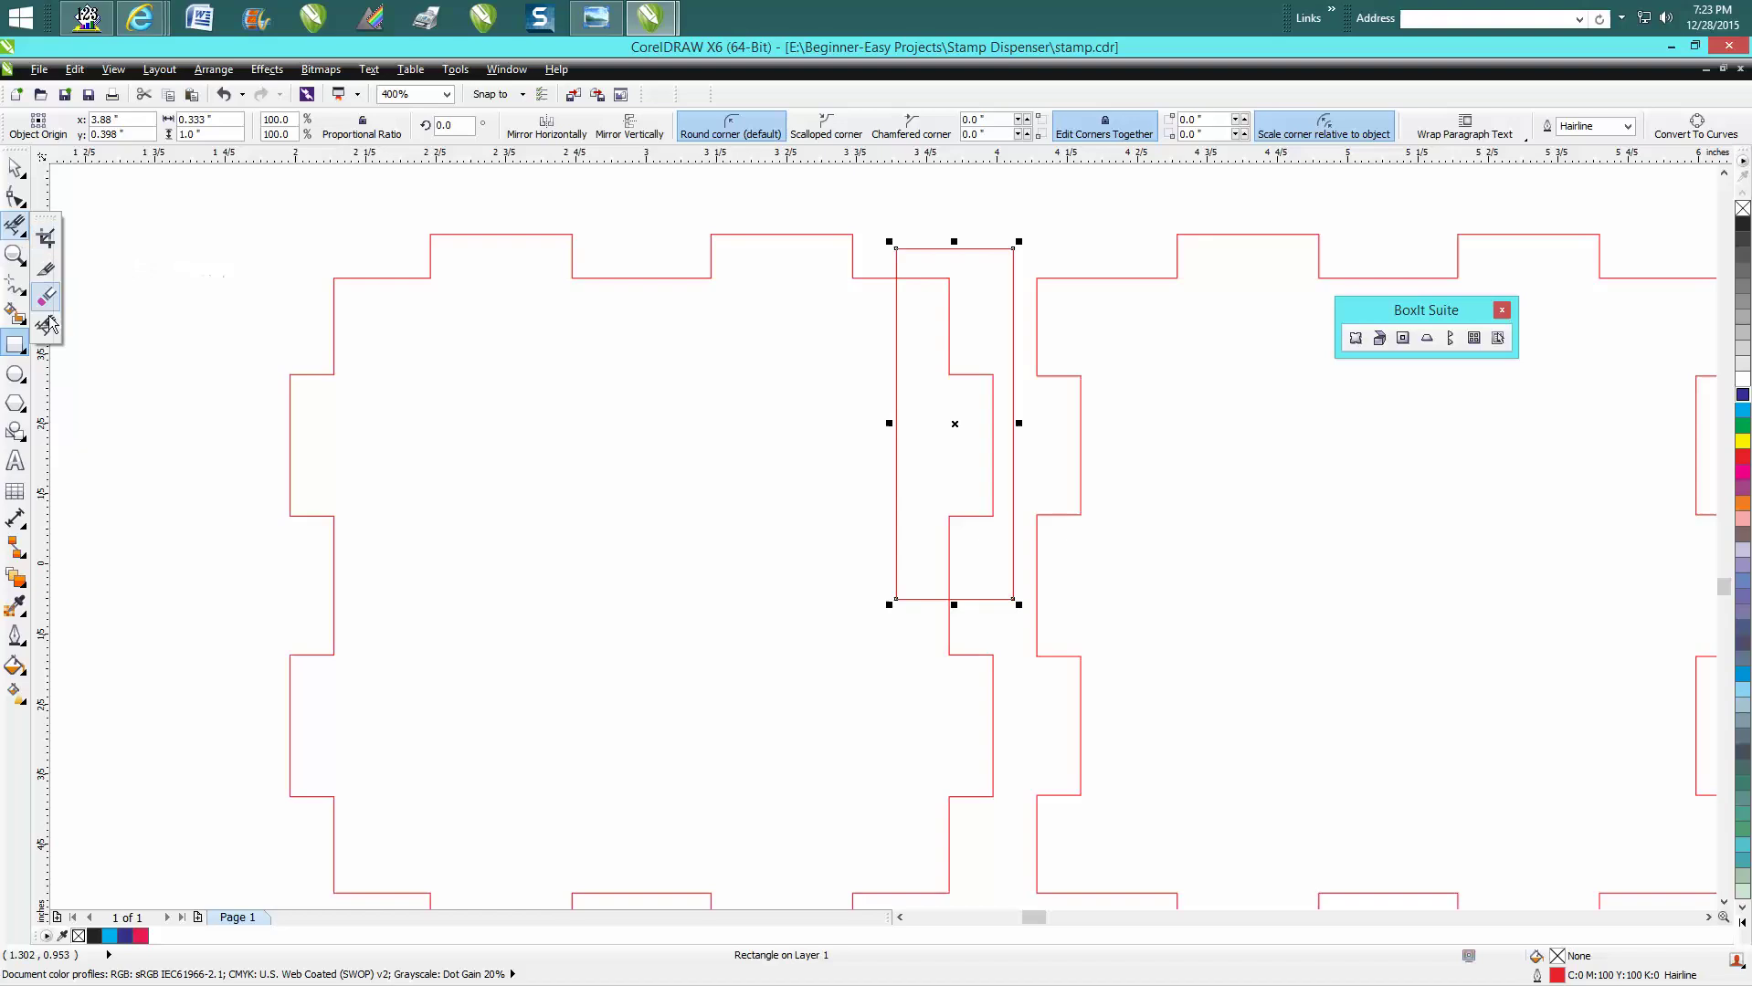
left_click(922, 239)
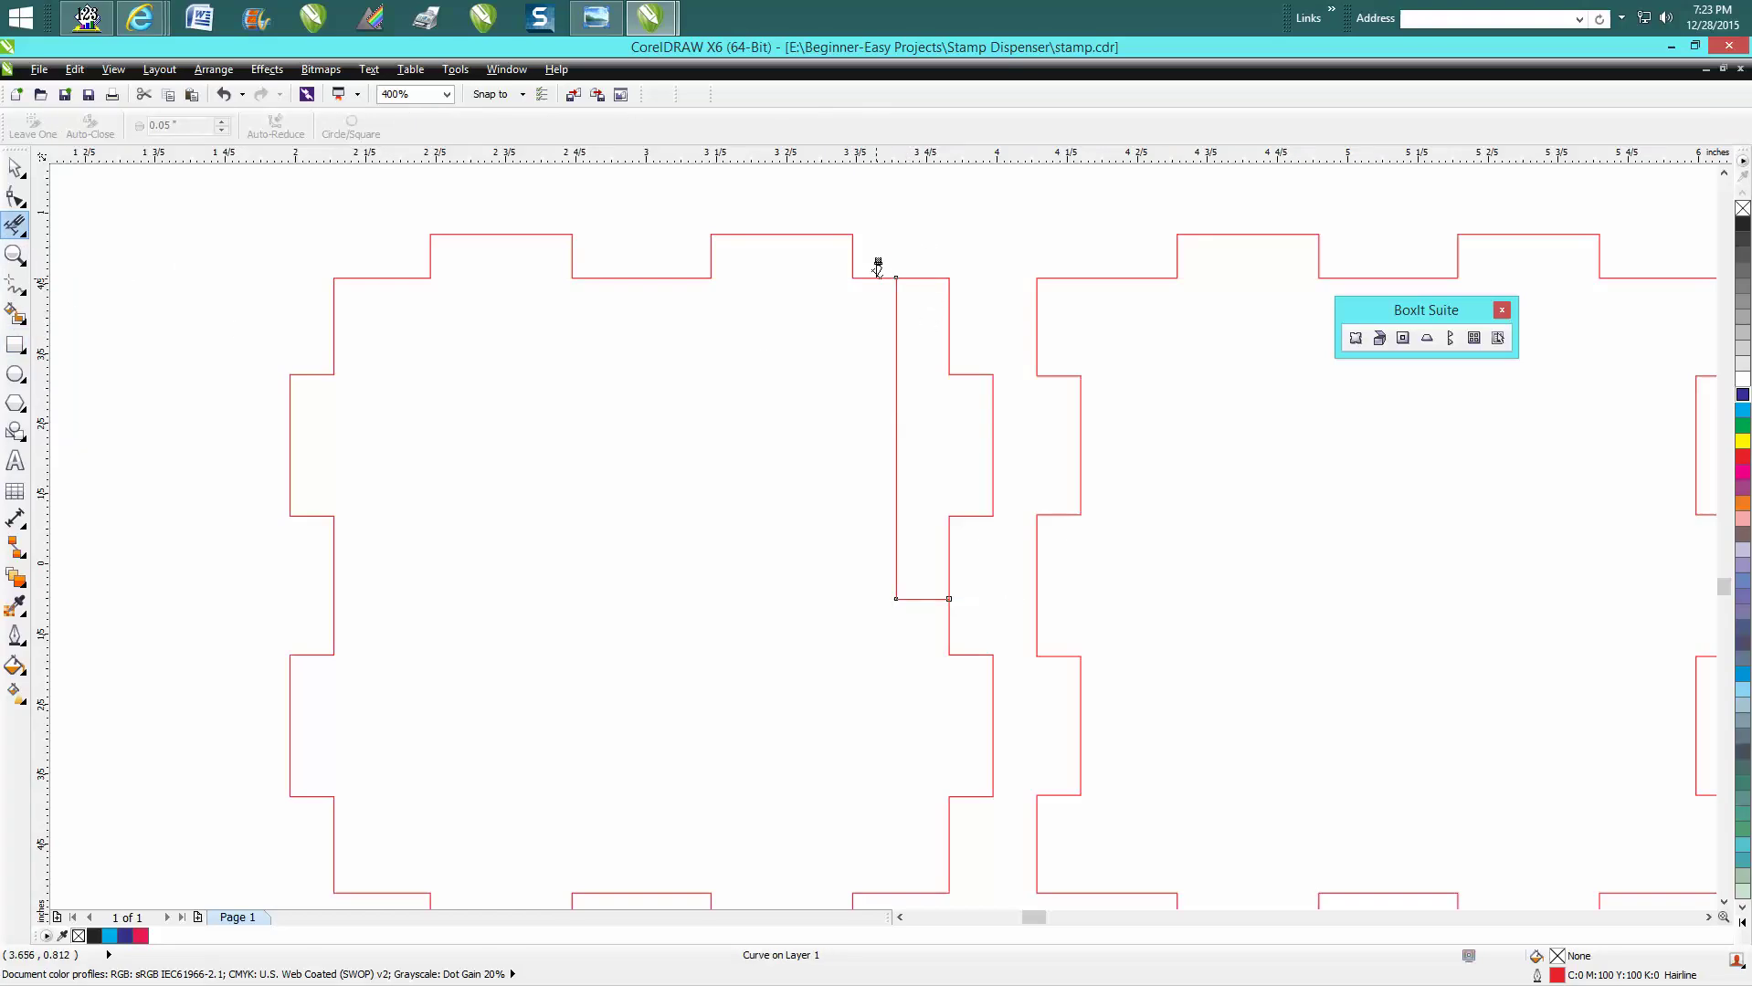
left_click(884, 276)
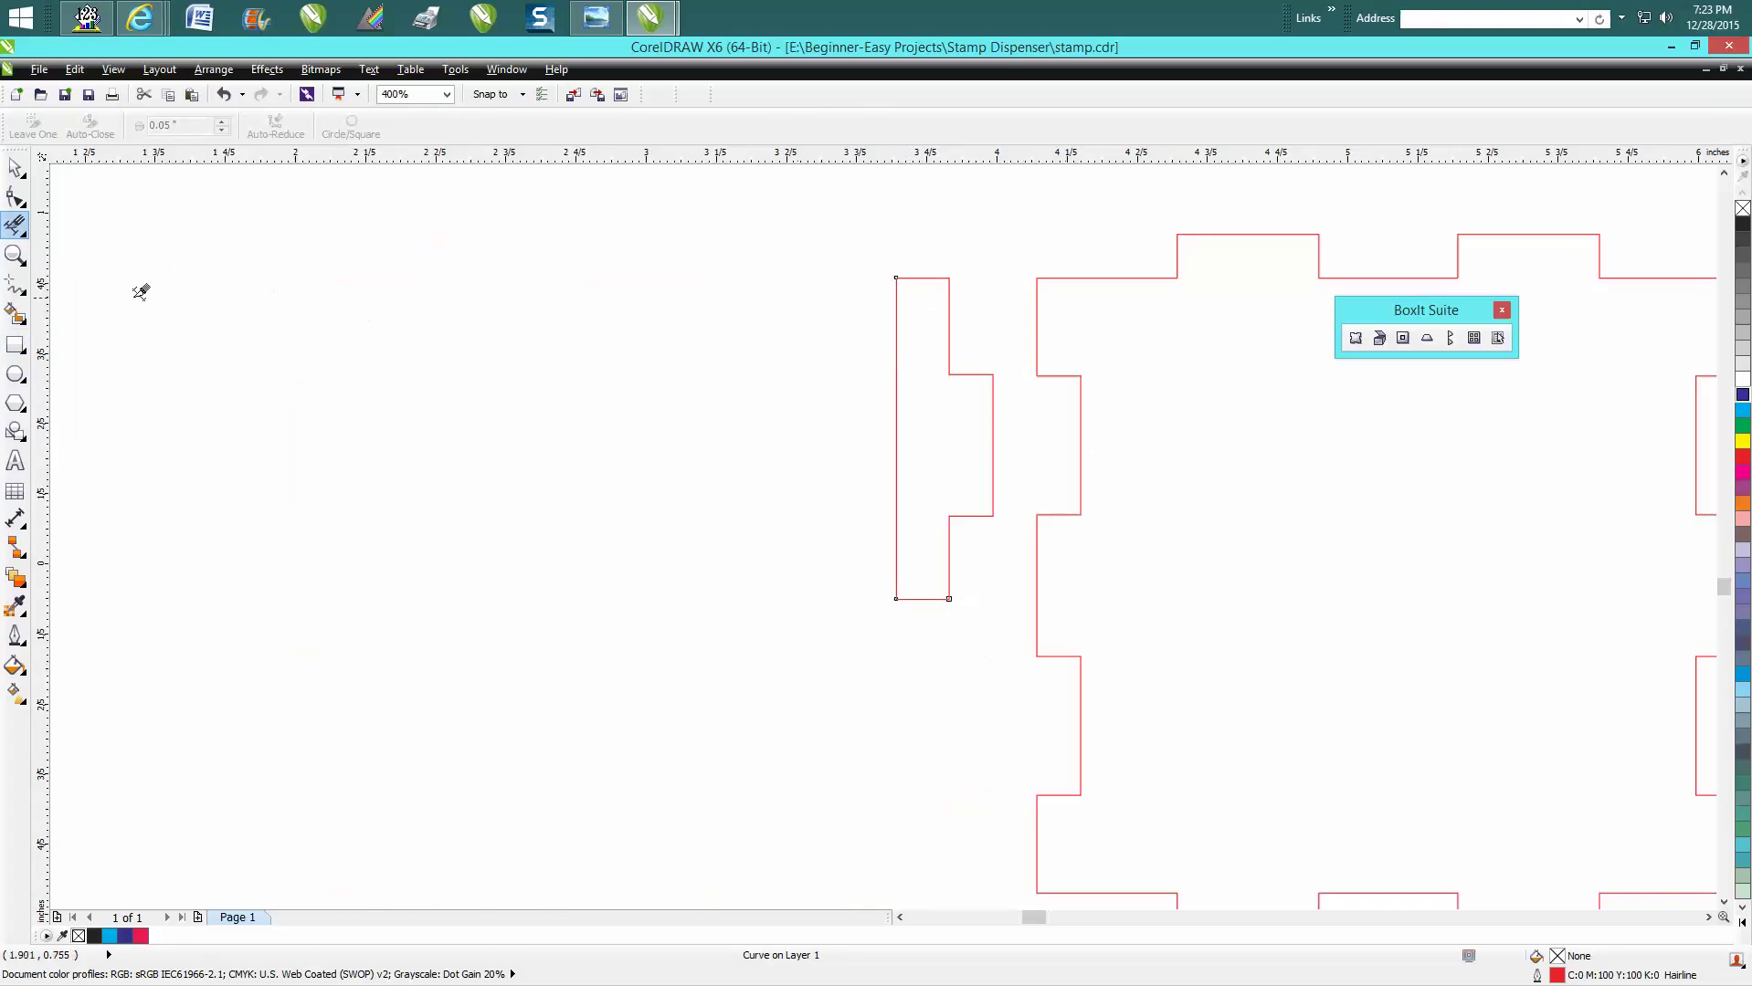
- Cut the second part's slotted left edge into a matching narrow strip the same way
left_click(15, 344)
left_click_drag(1002, 257, 1122, 601)
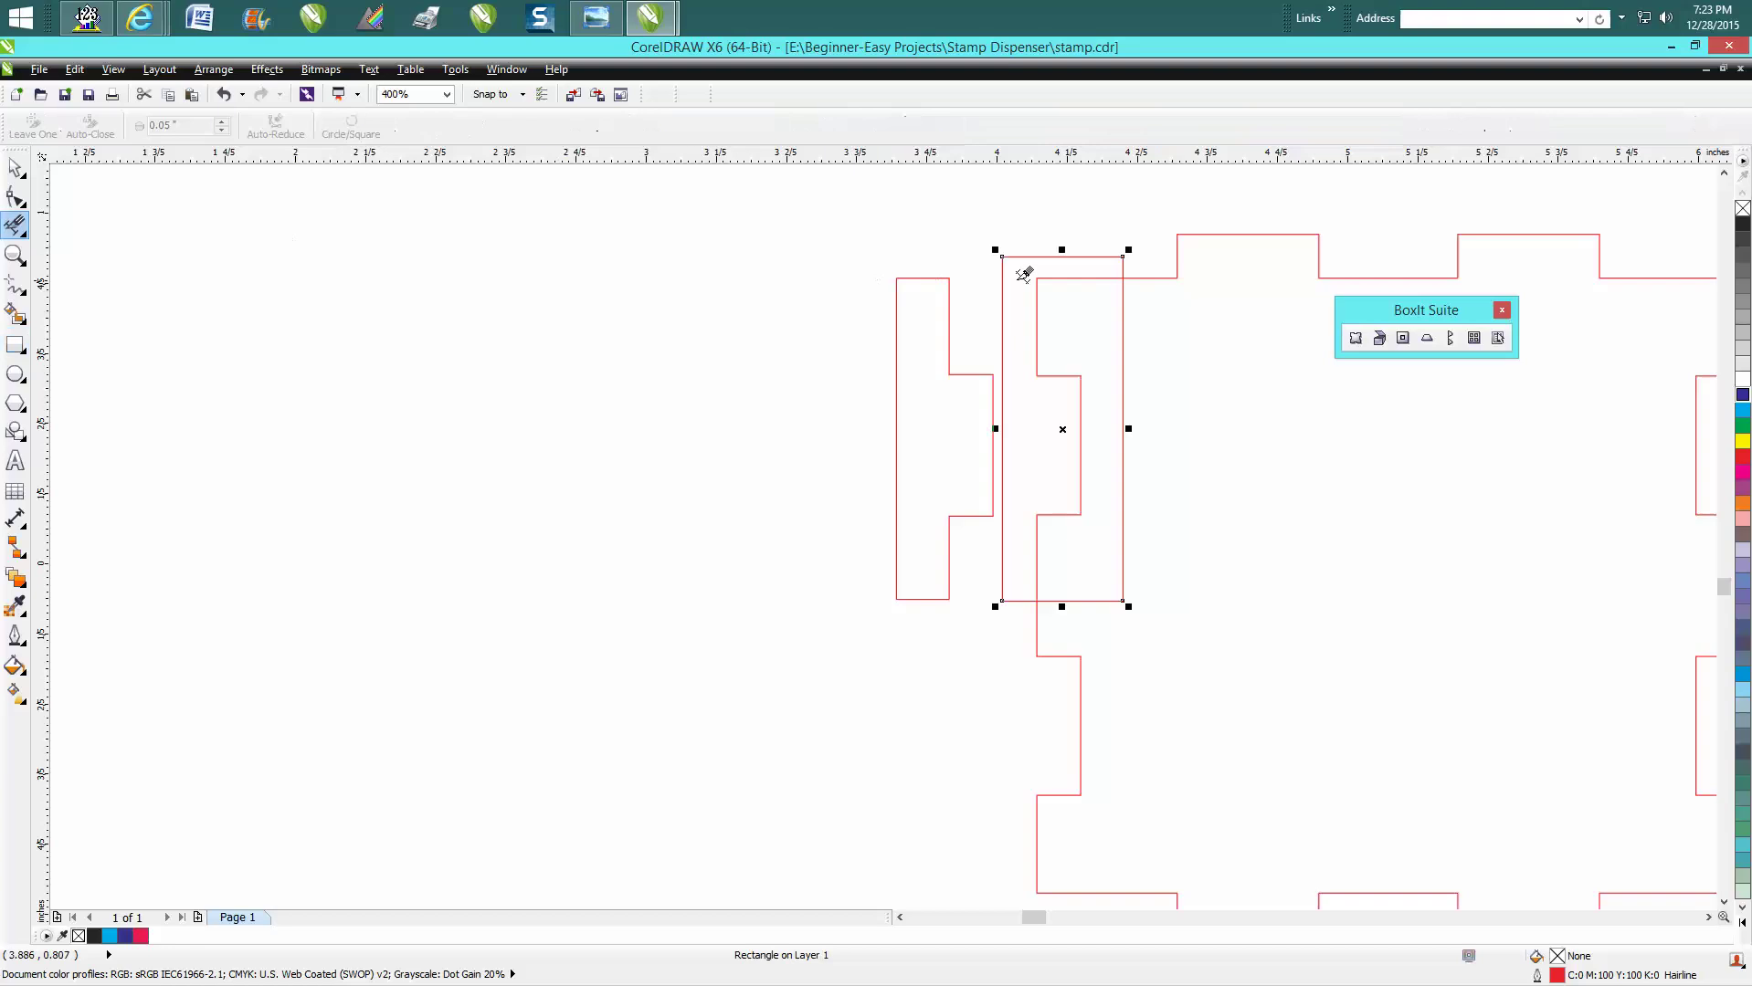
left_click(1085, 257)
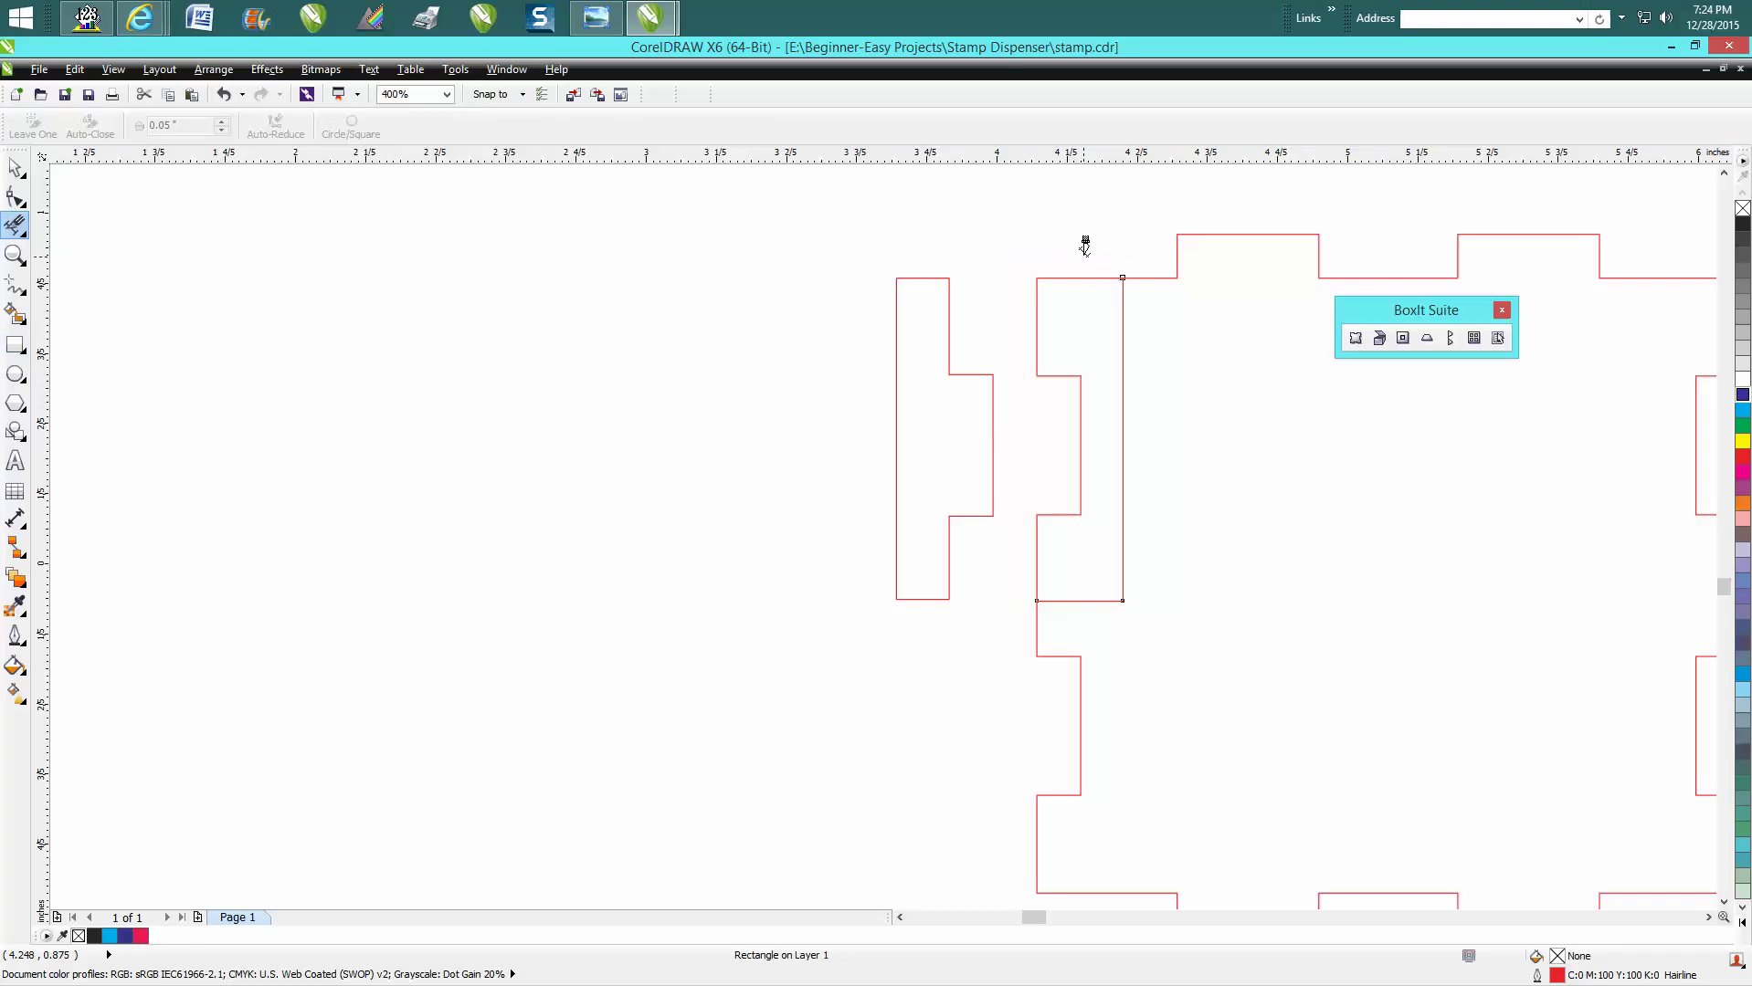
left_click(1145, 274)
left_click(15, 169)
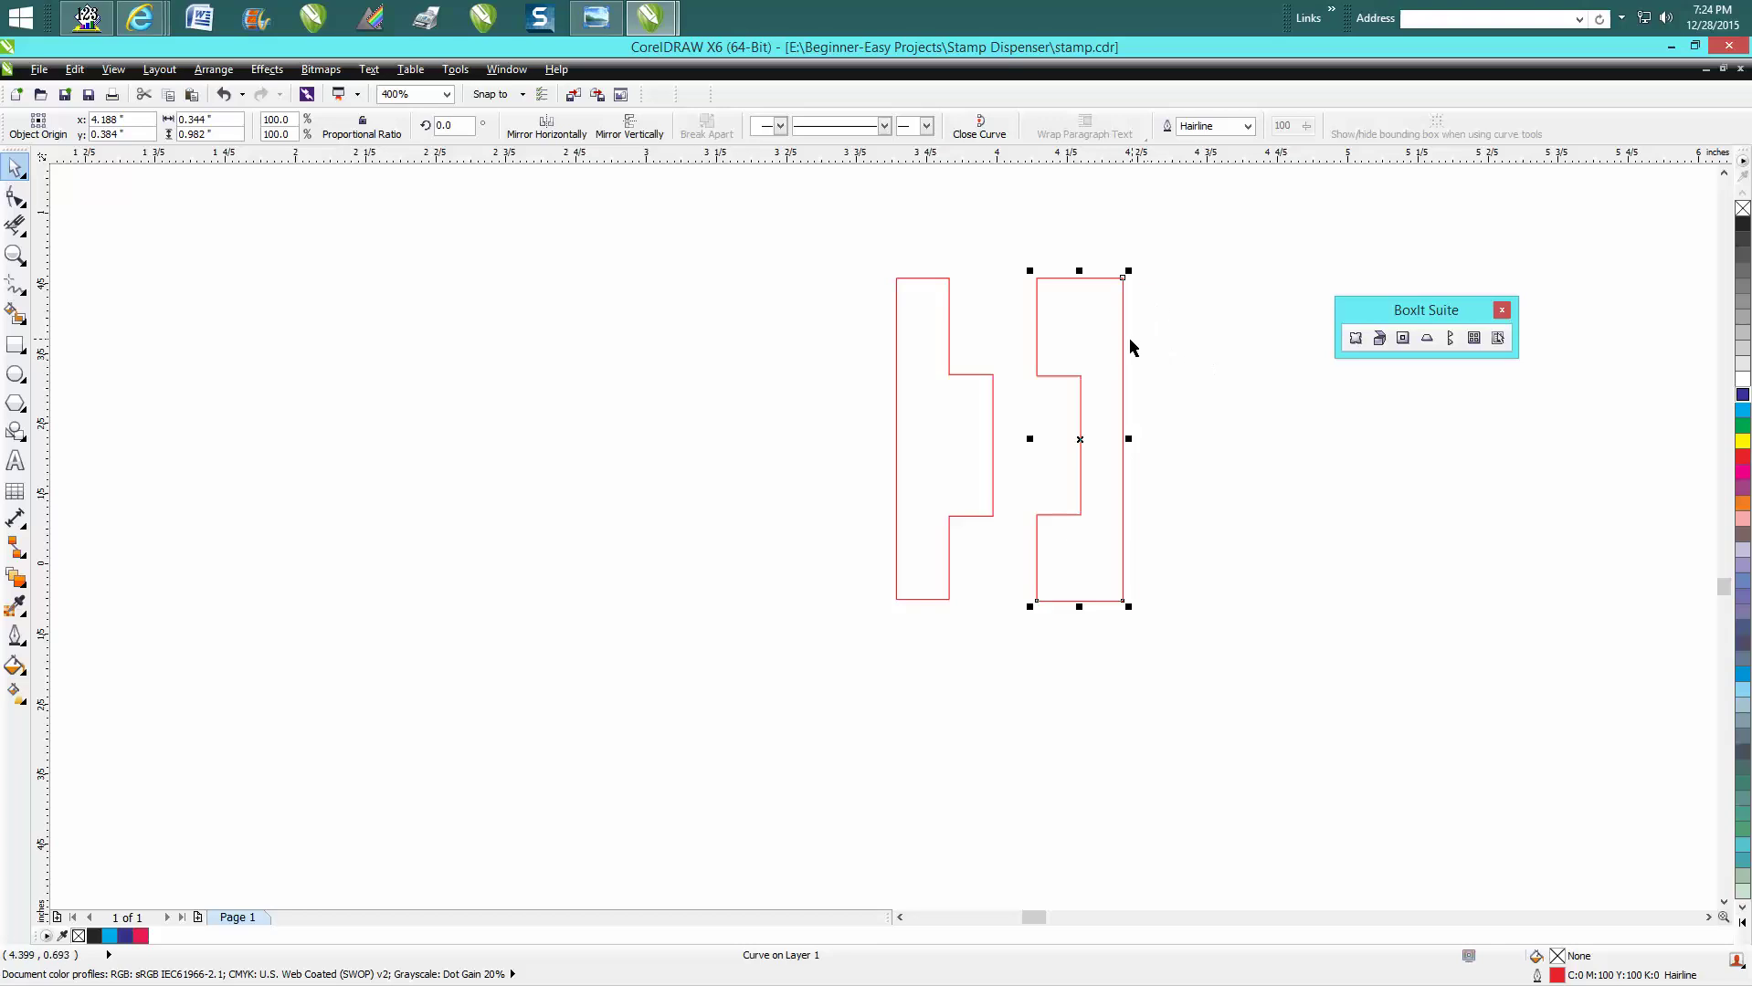
- Move the slot strip left toward the tab strip
scroll(1199, 347, "down", 1)
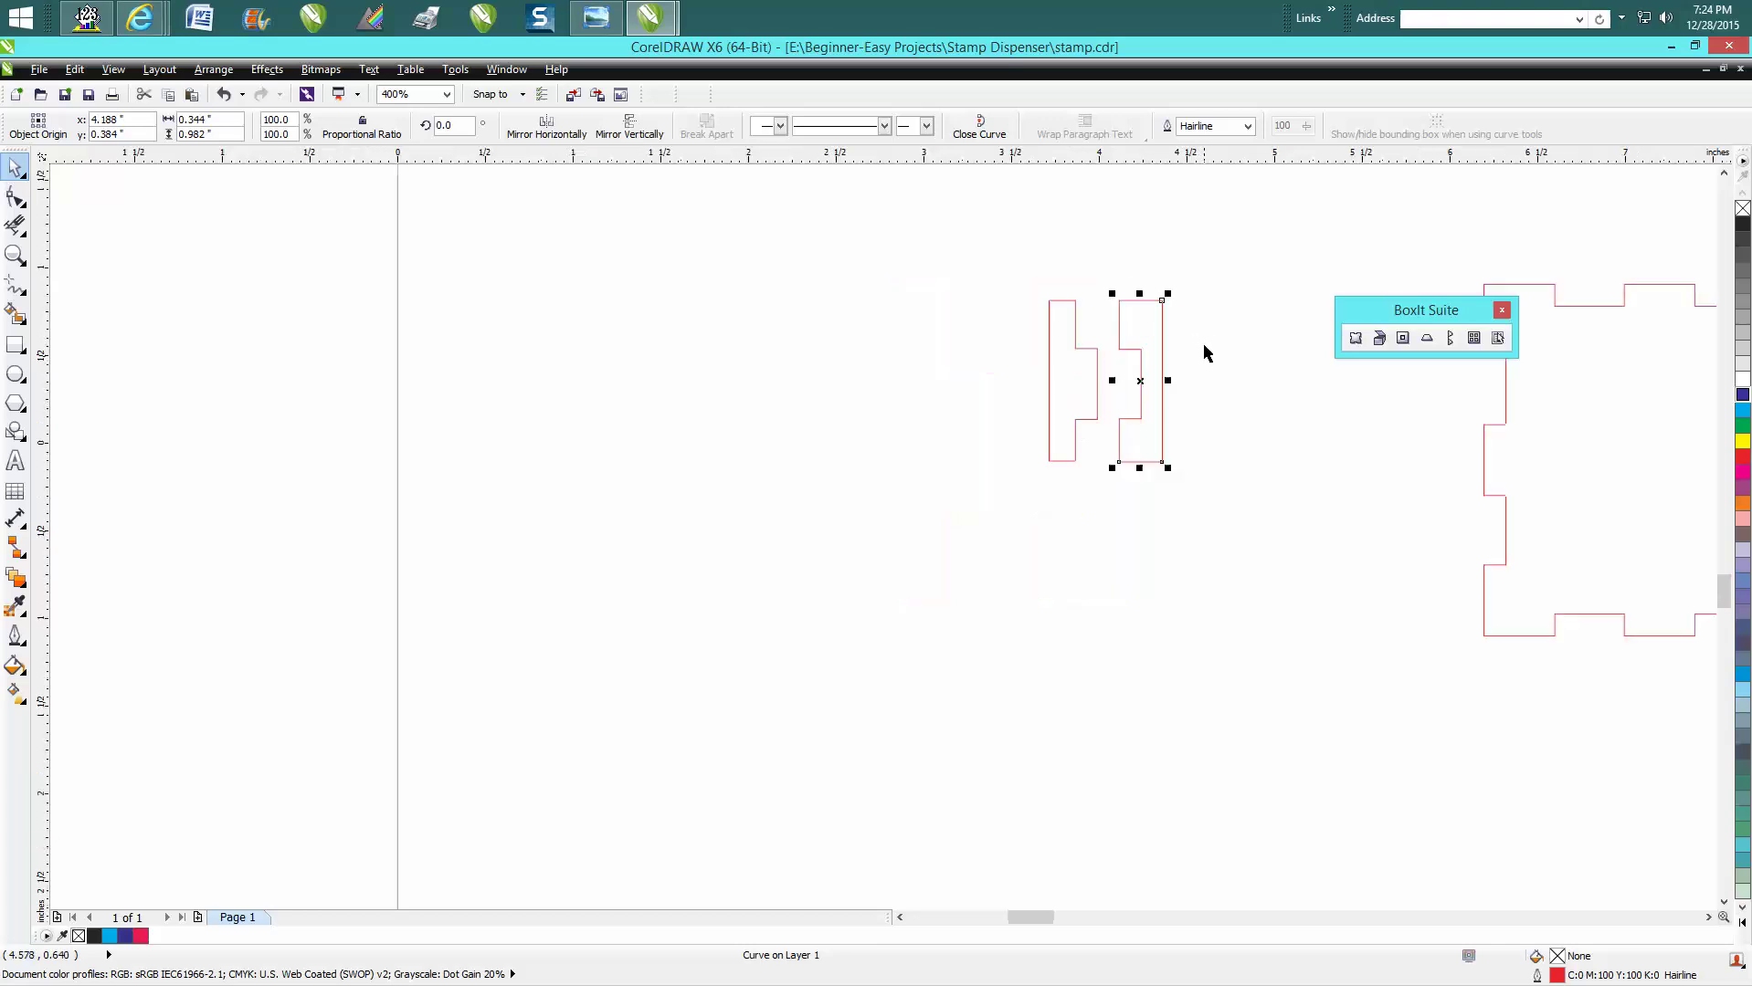
left_click_drag(1184, 282, 1114, 508)
left_click_drag(1138, 380, 1120, 381)
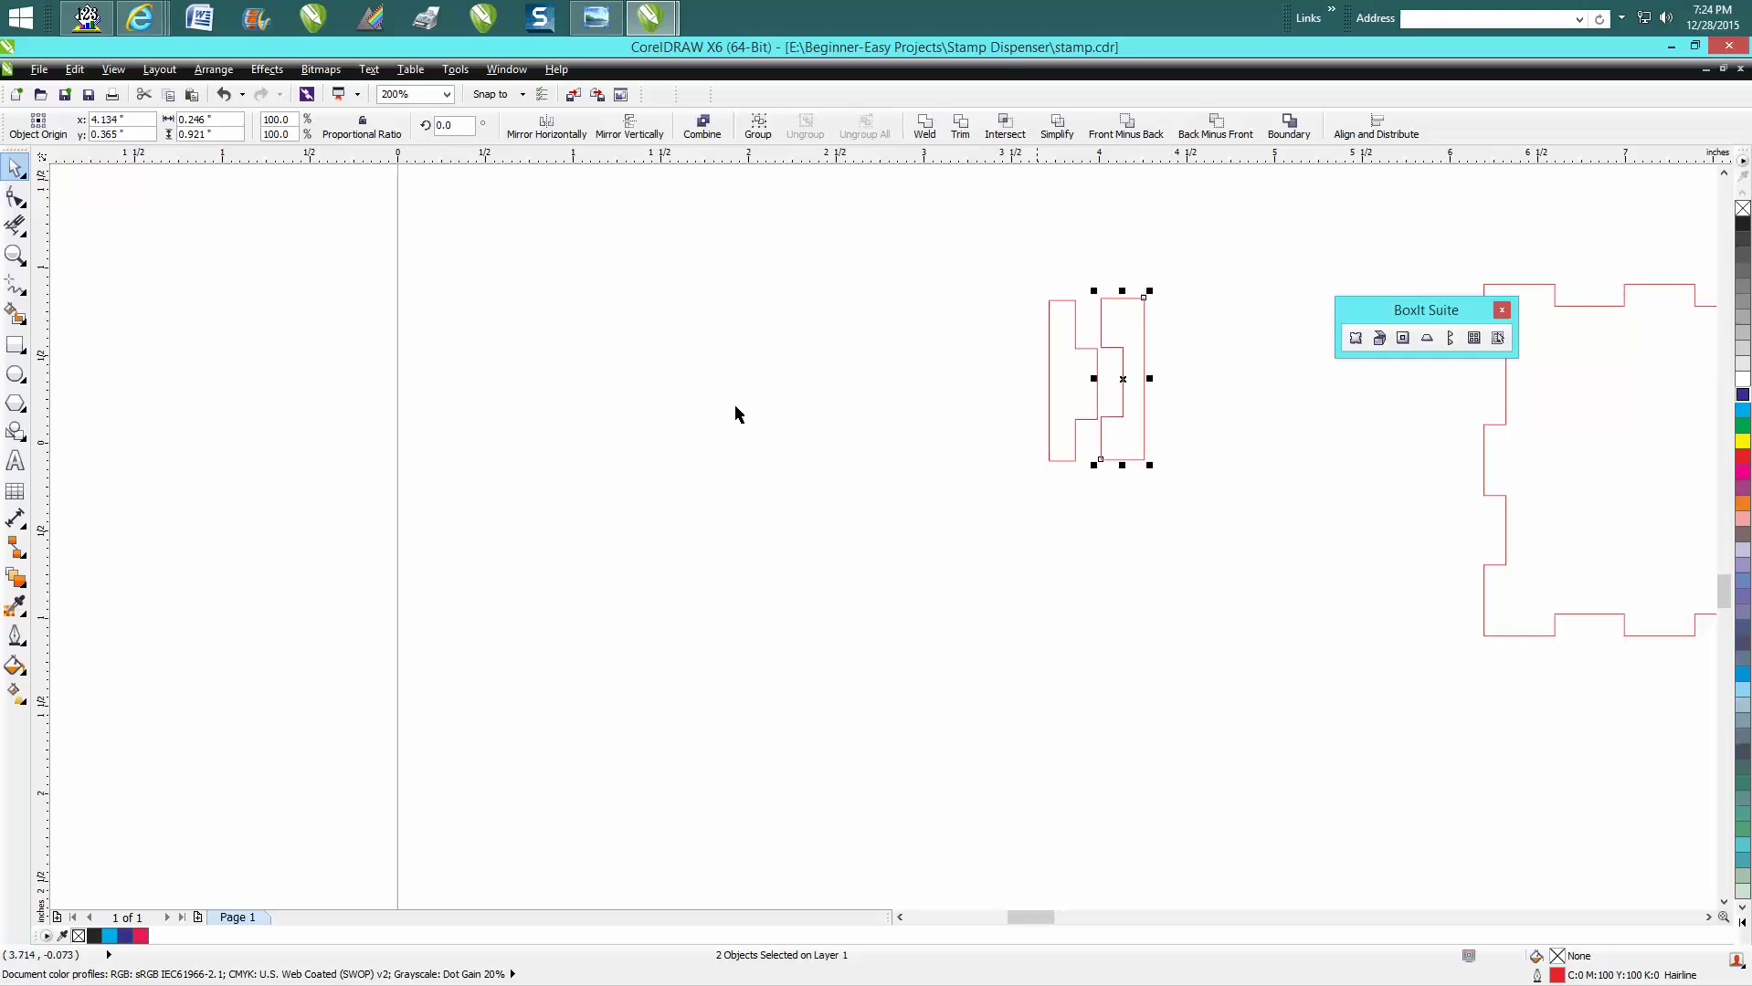
- Zoom in on the joint pieces, then shift both slightly right so the tab sits in the slot
left_click(15, 256)
left_click_drag(1022, 257, 1228, 513)
key("space")
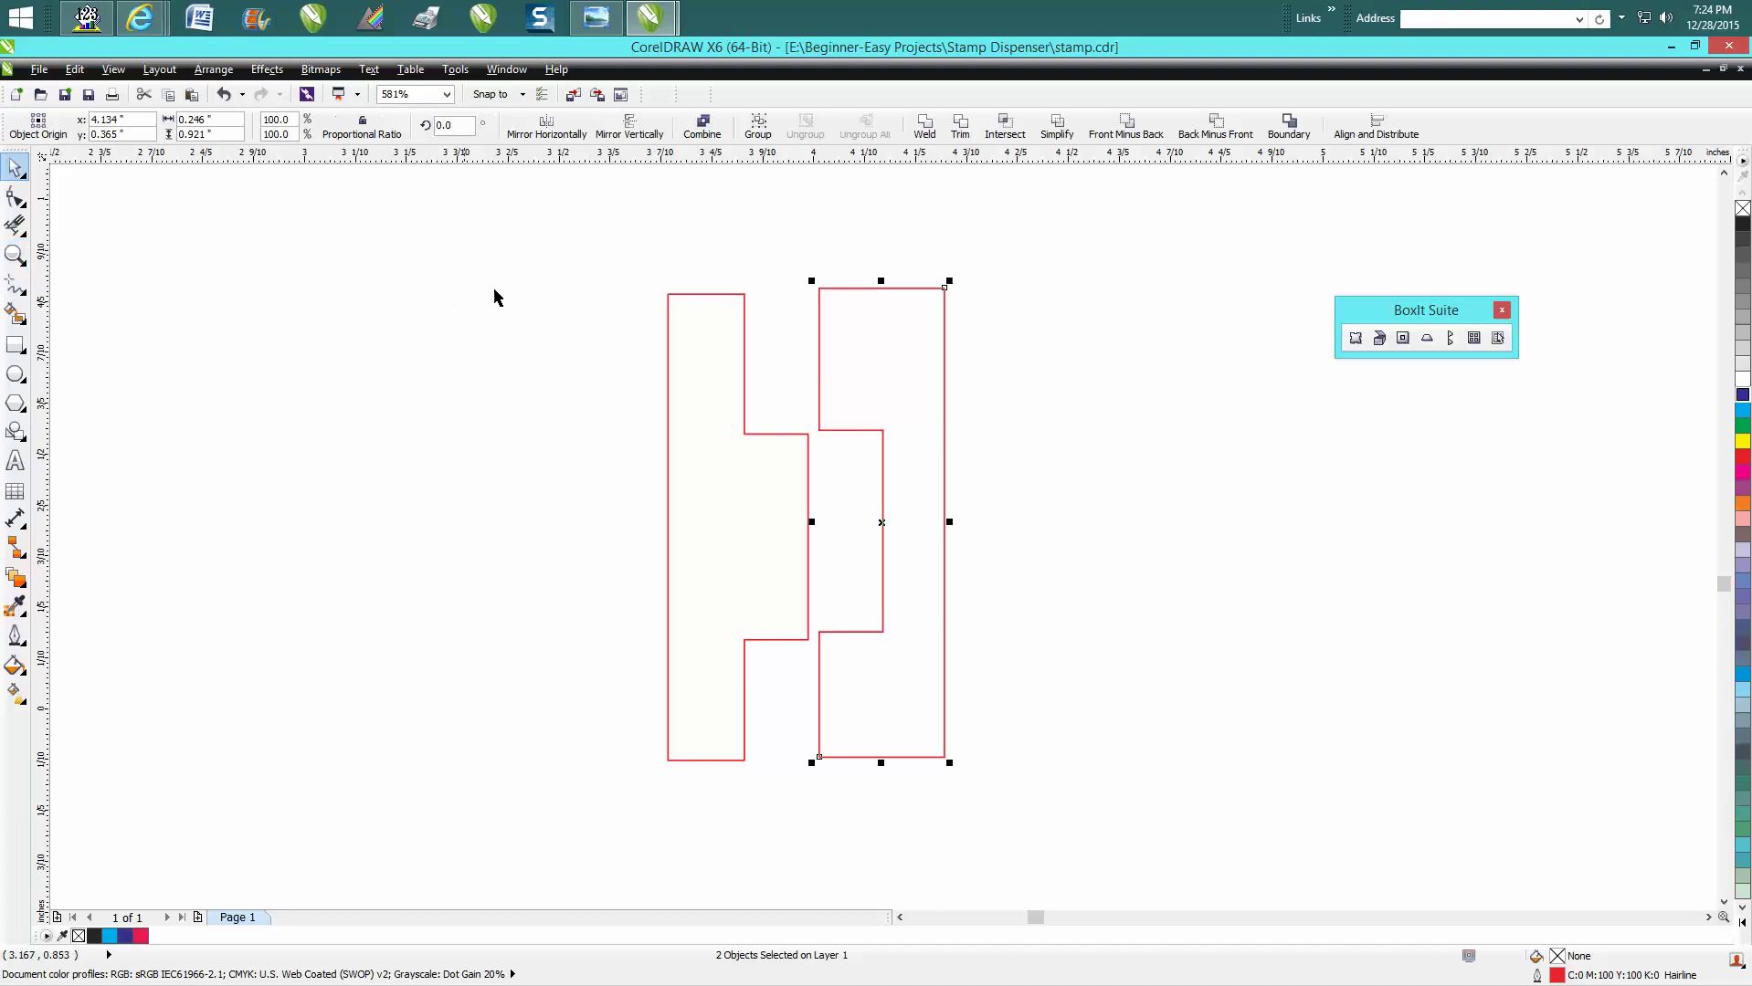
left_click_drag(716, 539, 1027, 802)
left_click_drag(809, 524, 904, 532)
left_click(907, 550)
left_click(15, 255)
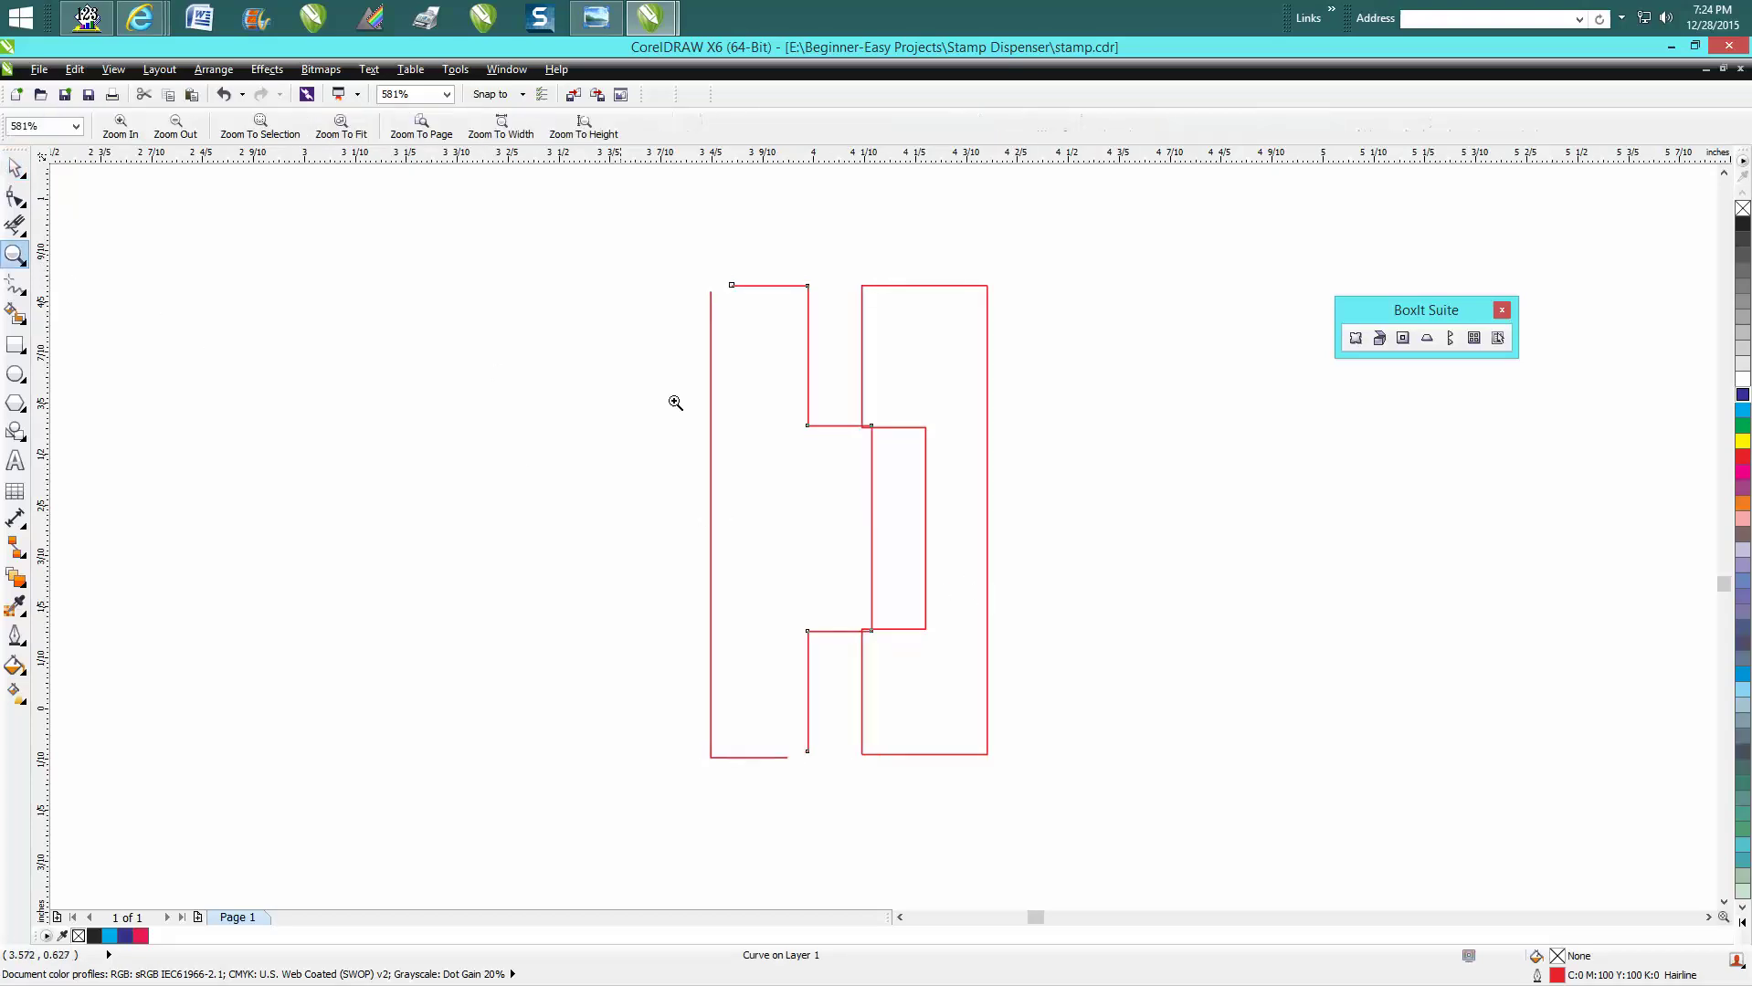
left_click_drag(846, 407, 984, 466)
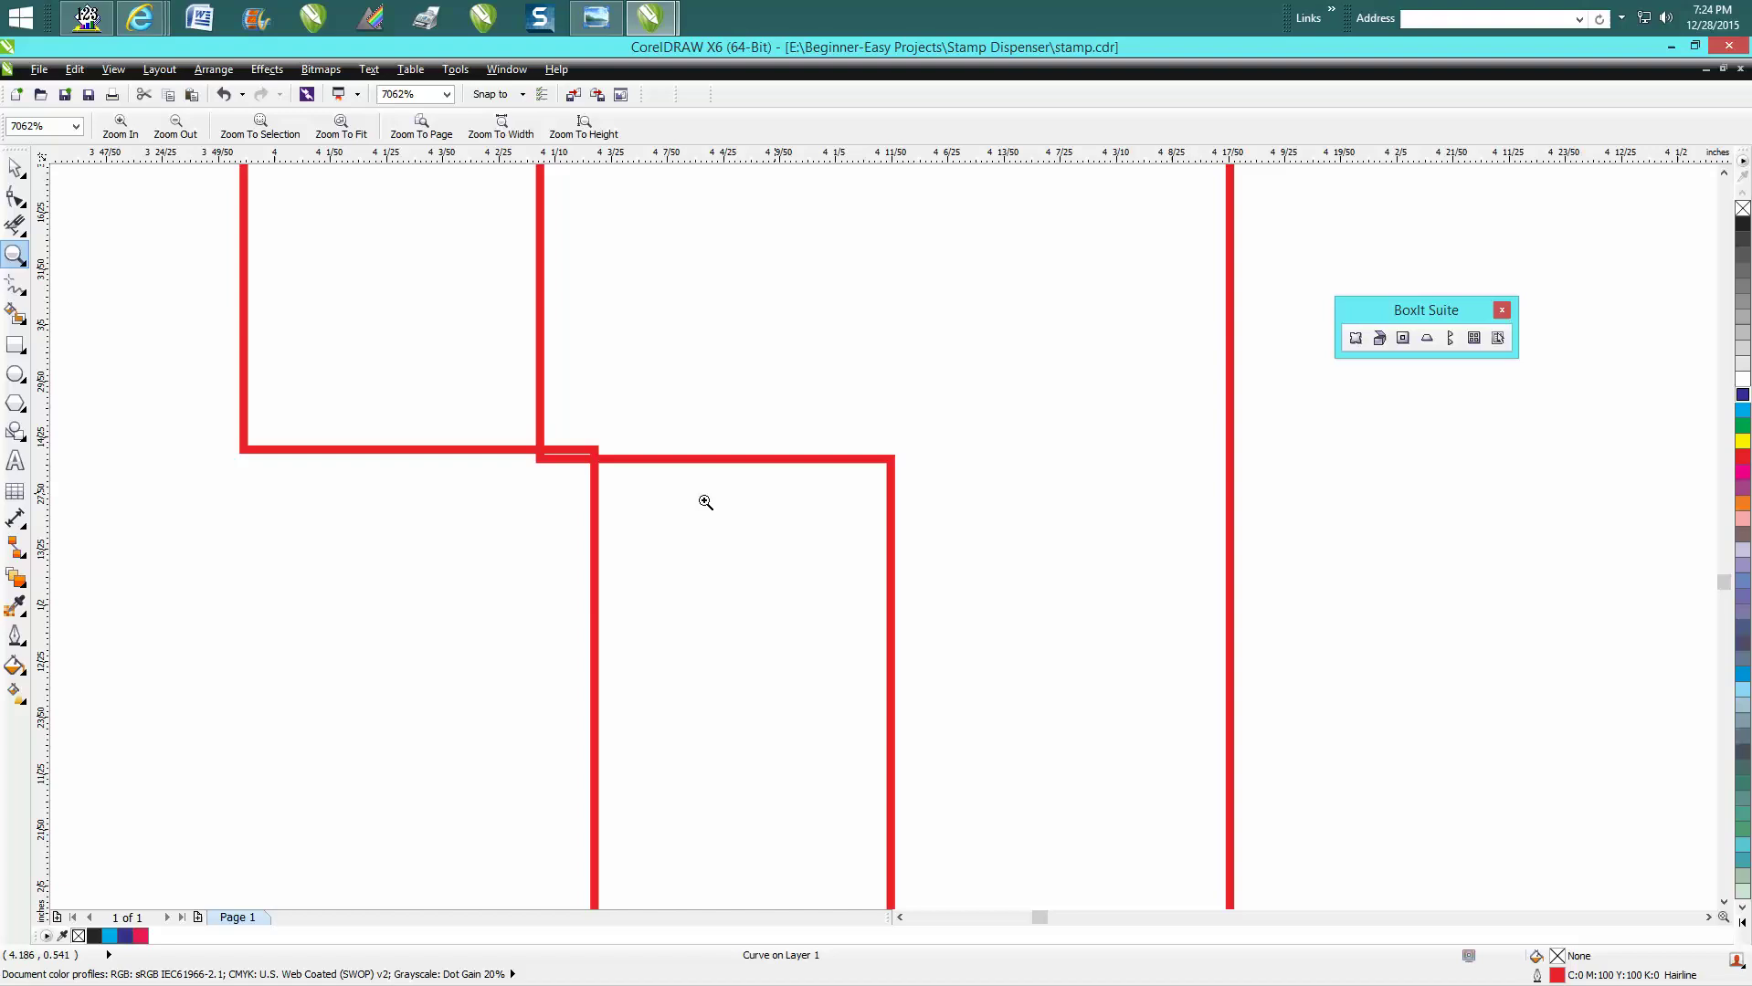
right_click(644, 484)
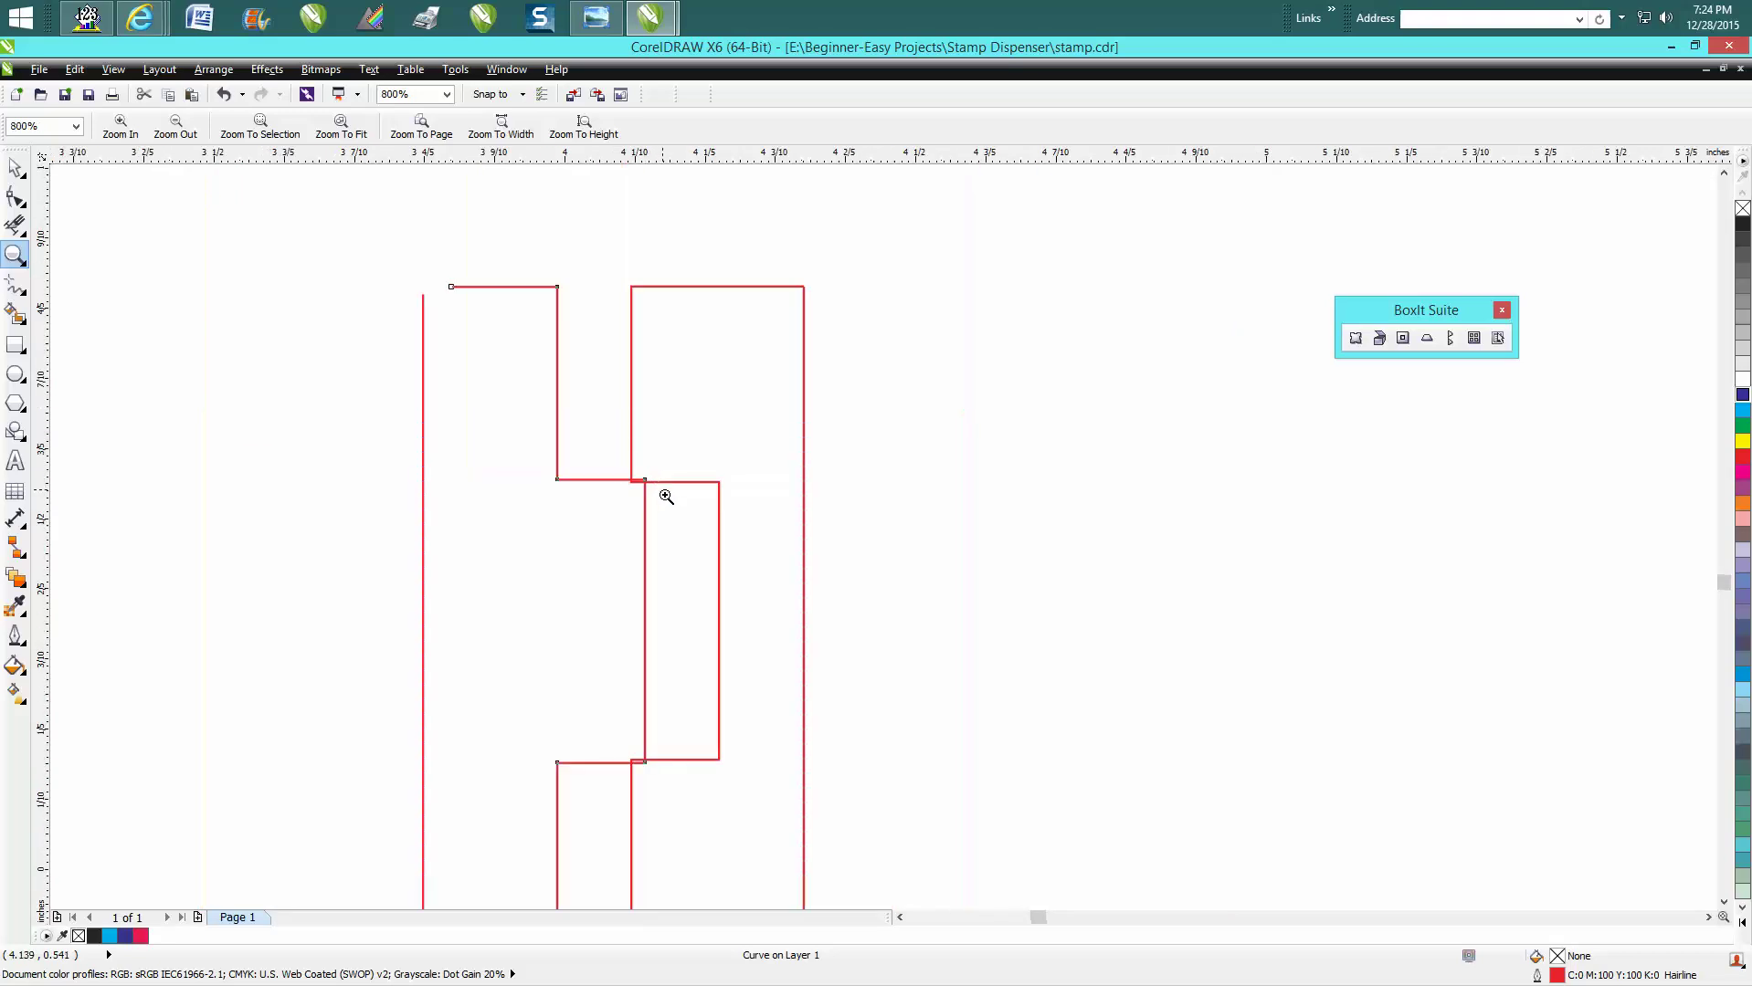
left_click_drag(640, 482, 694, 504)
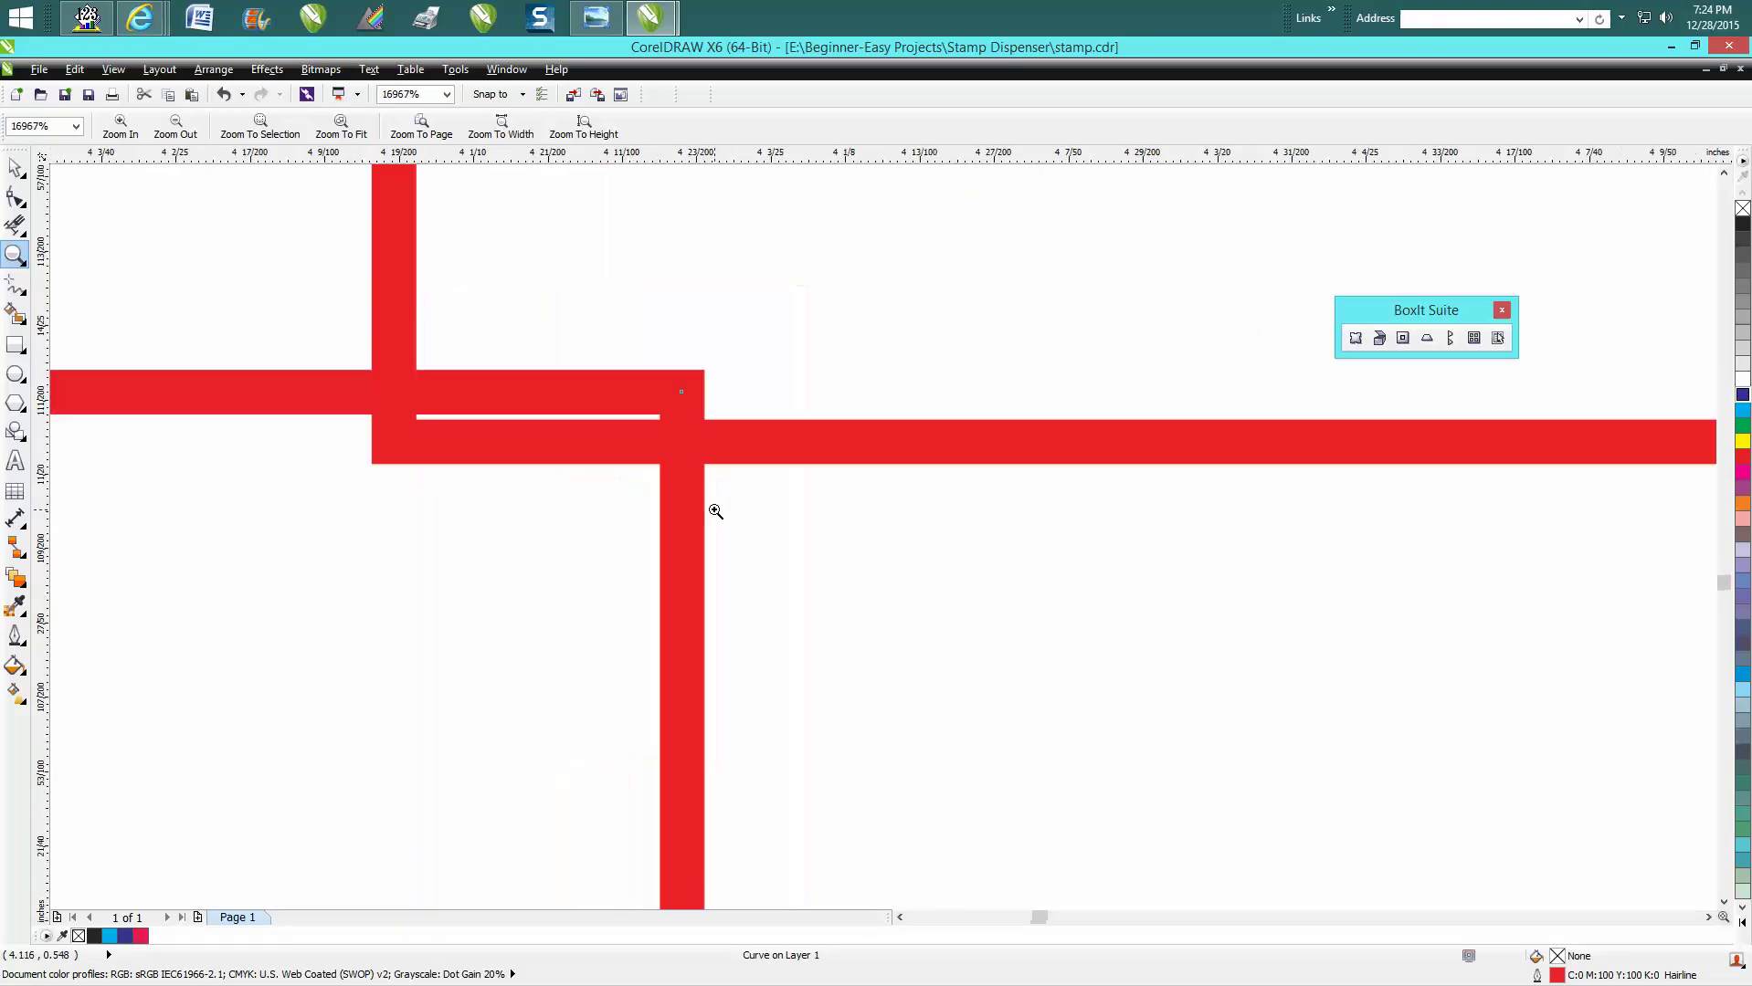
scroll(645, 454, "down", 3)
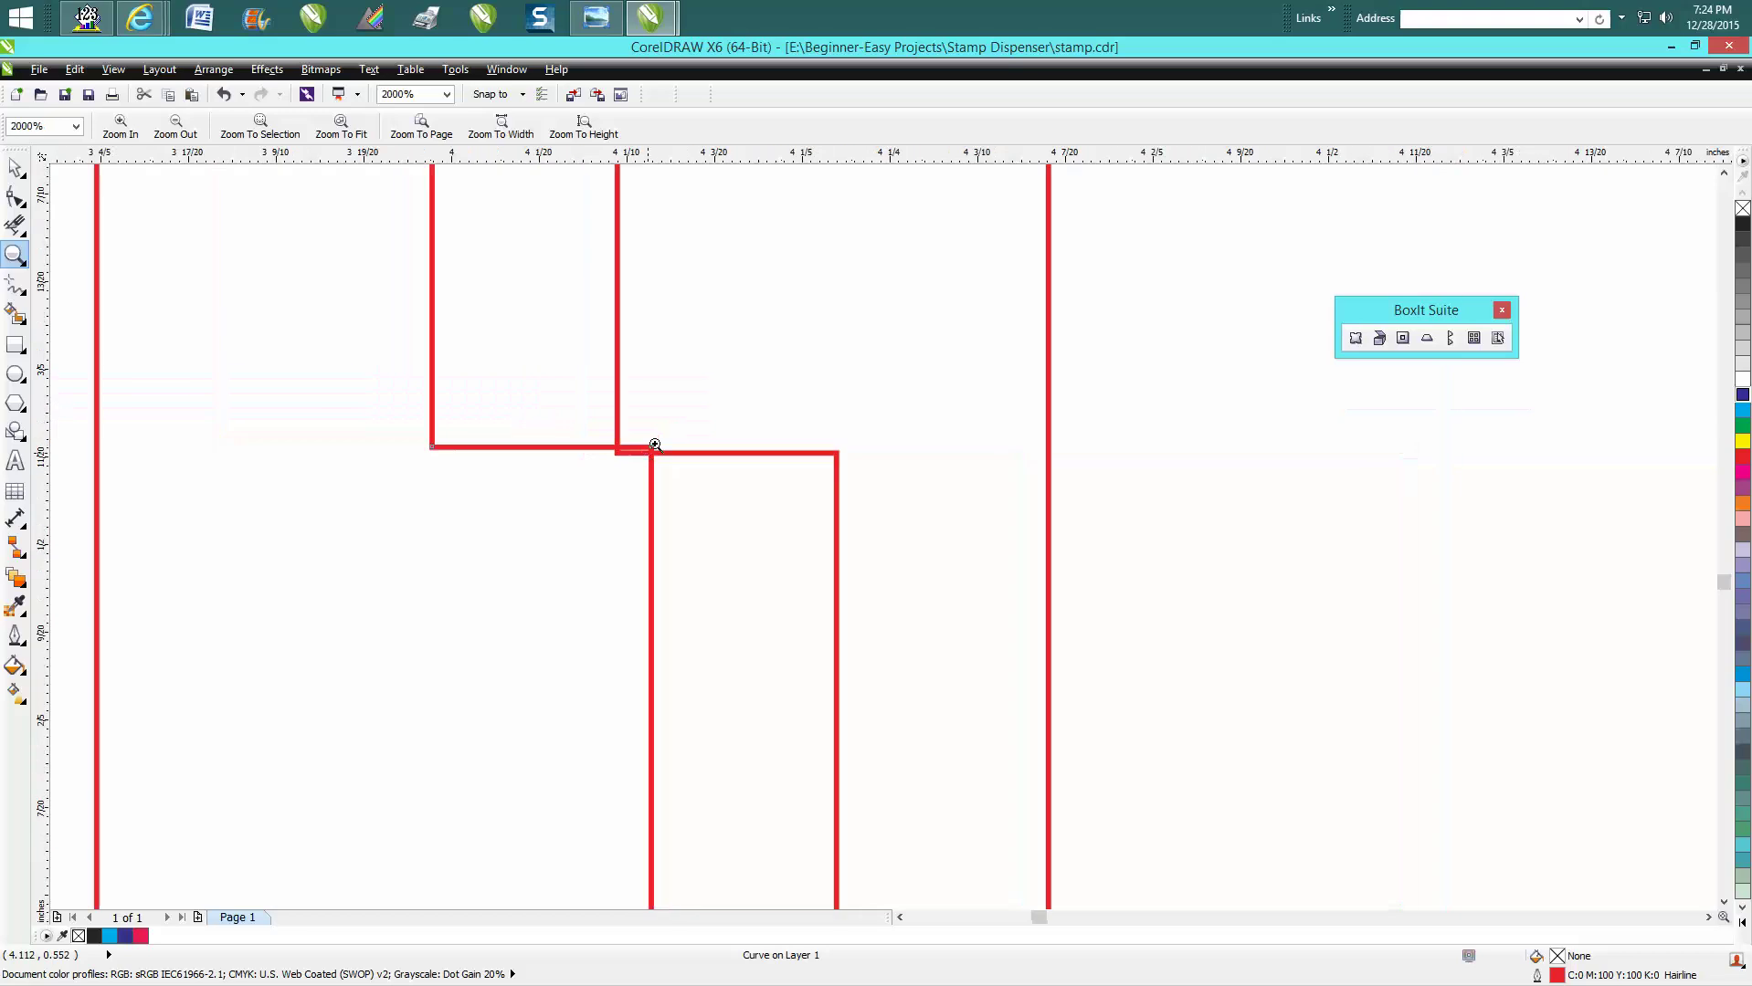
scroll(656, 444, "down", 2)
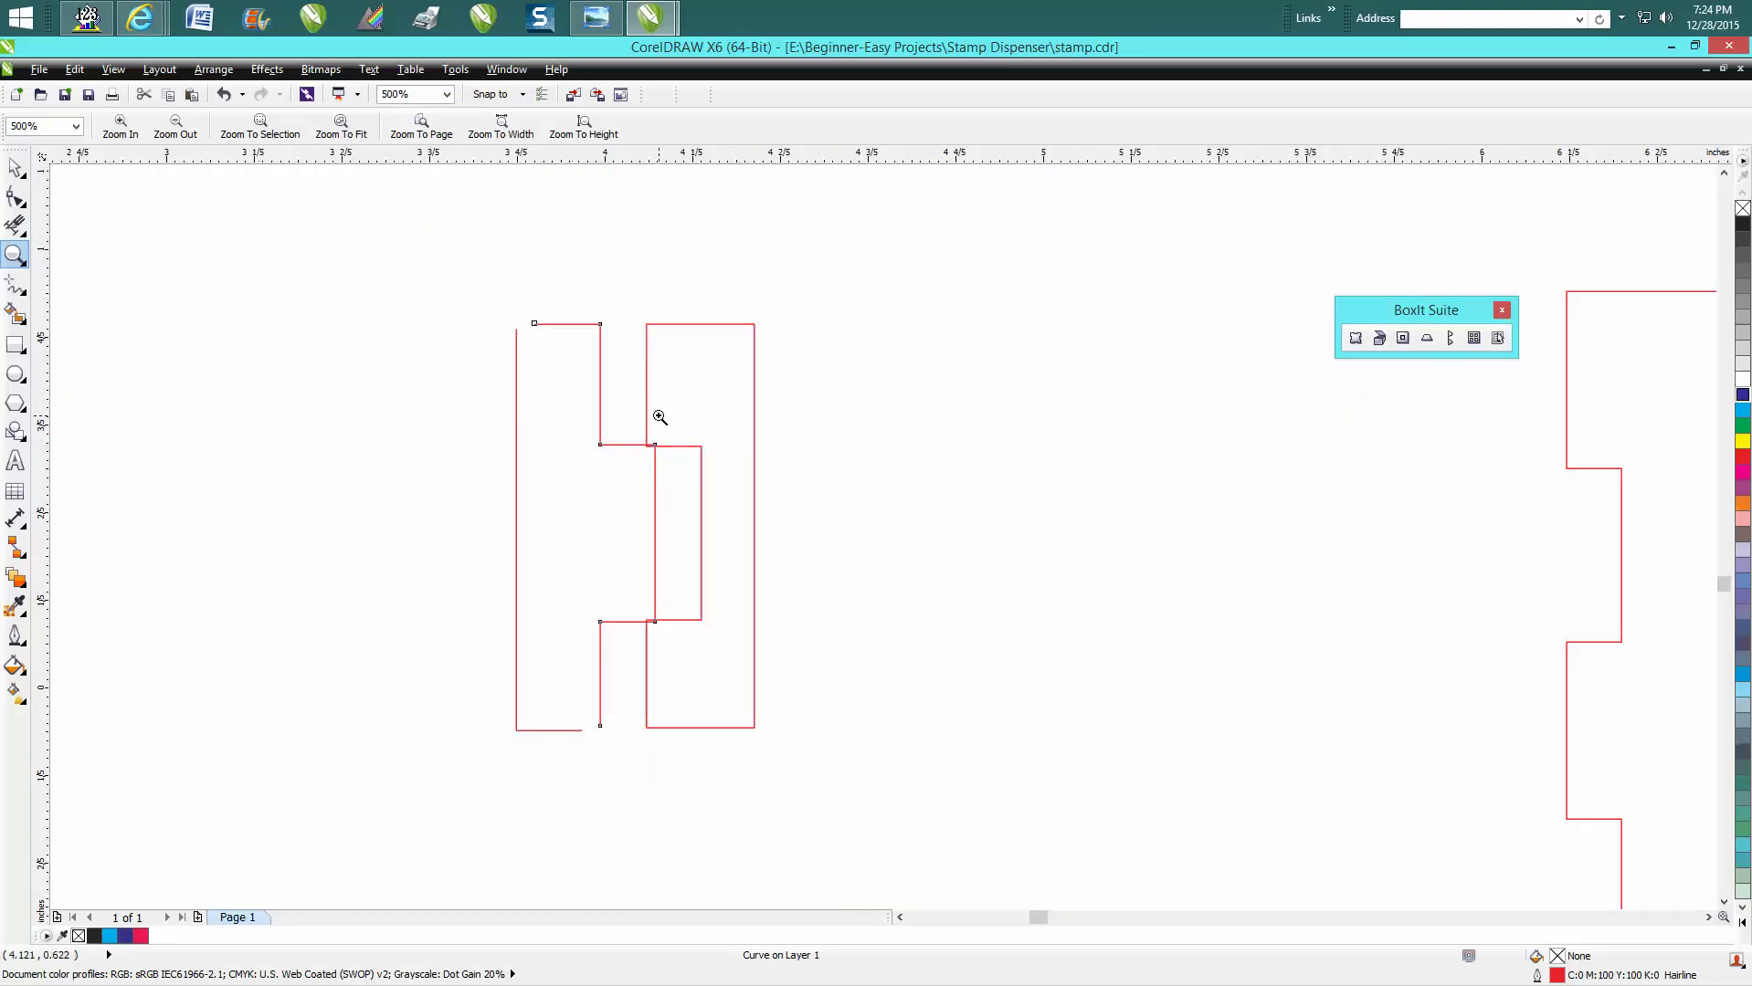
scroll(1379, 475, "down", 1)
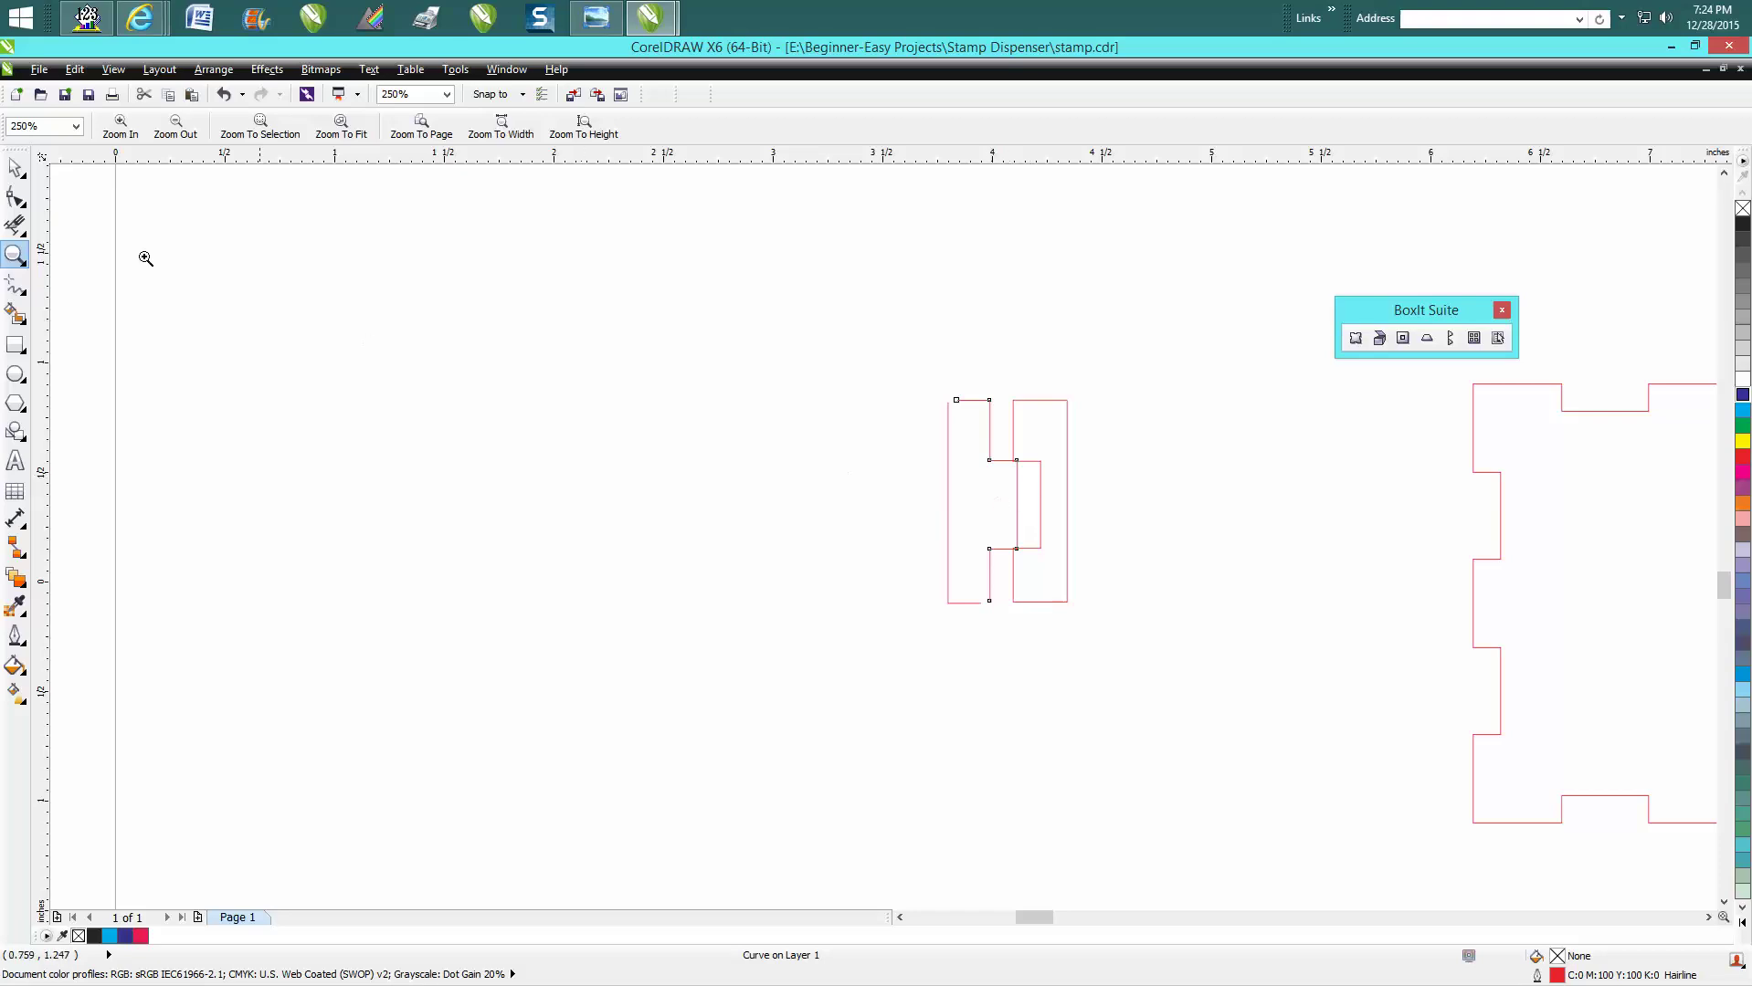
left_click_drag(922, 368, 1257, 693)
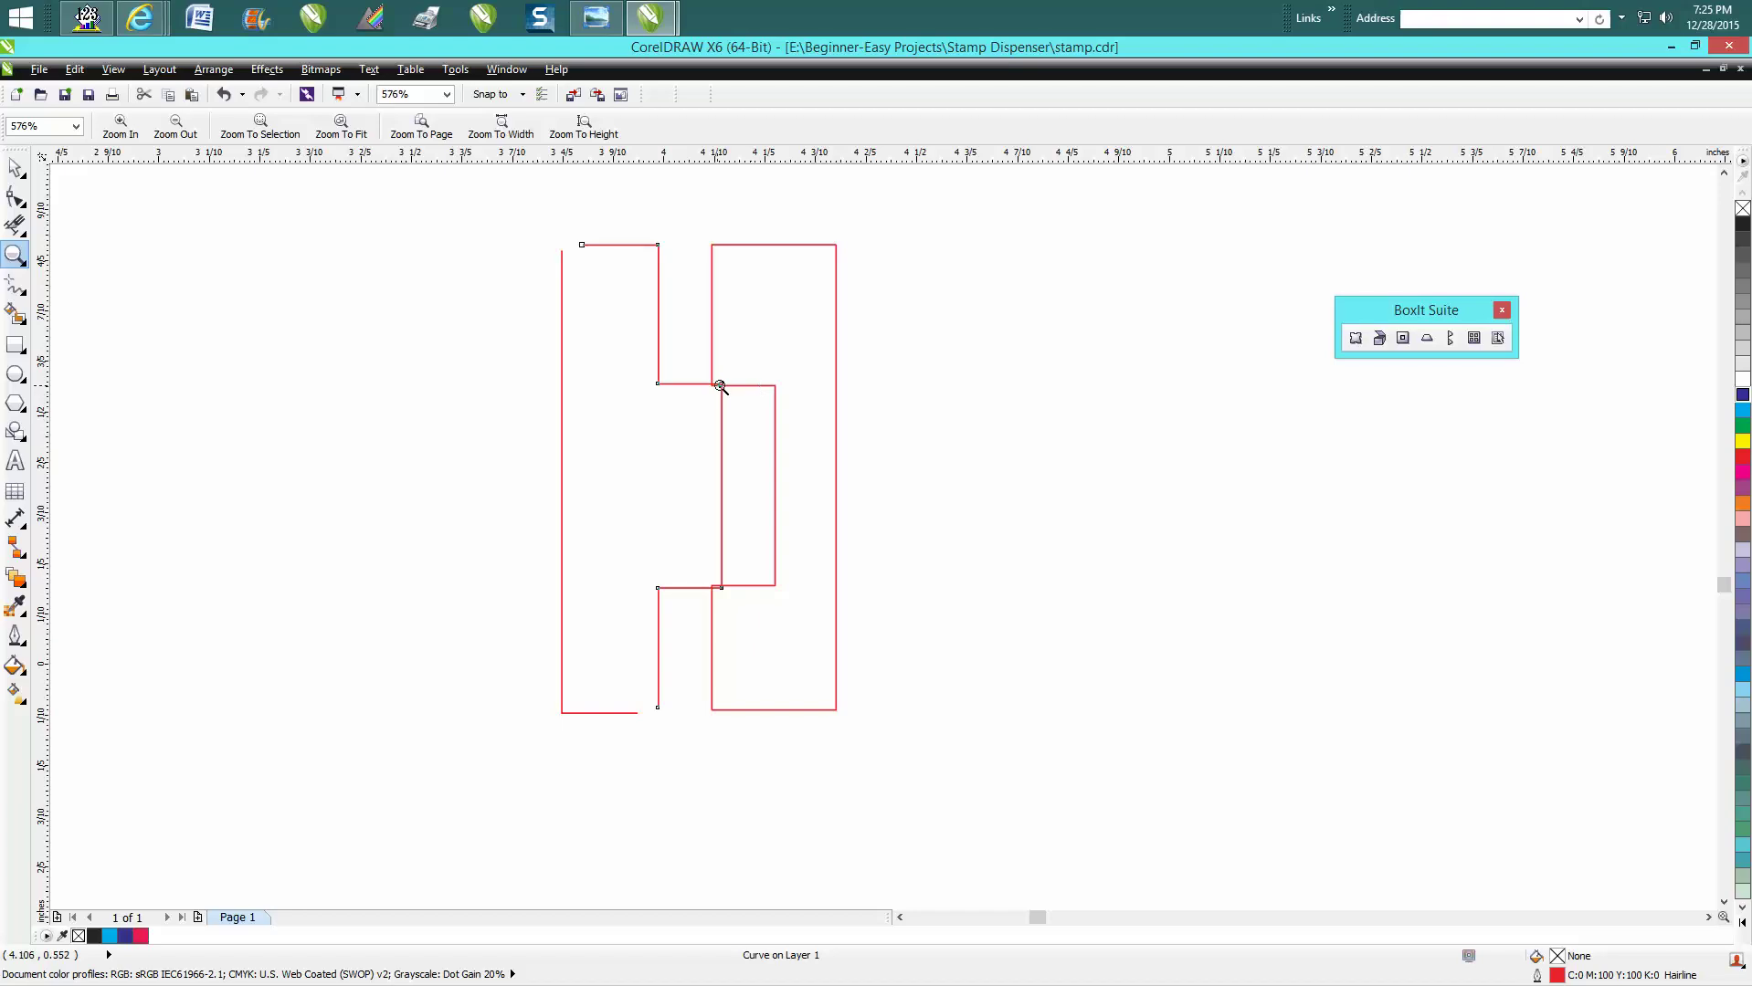
scroll(770, 391, "down", 6)
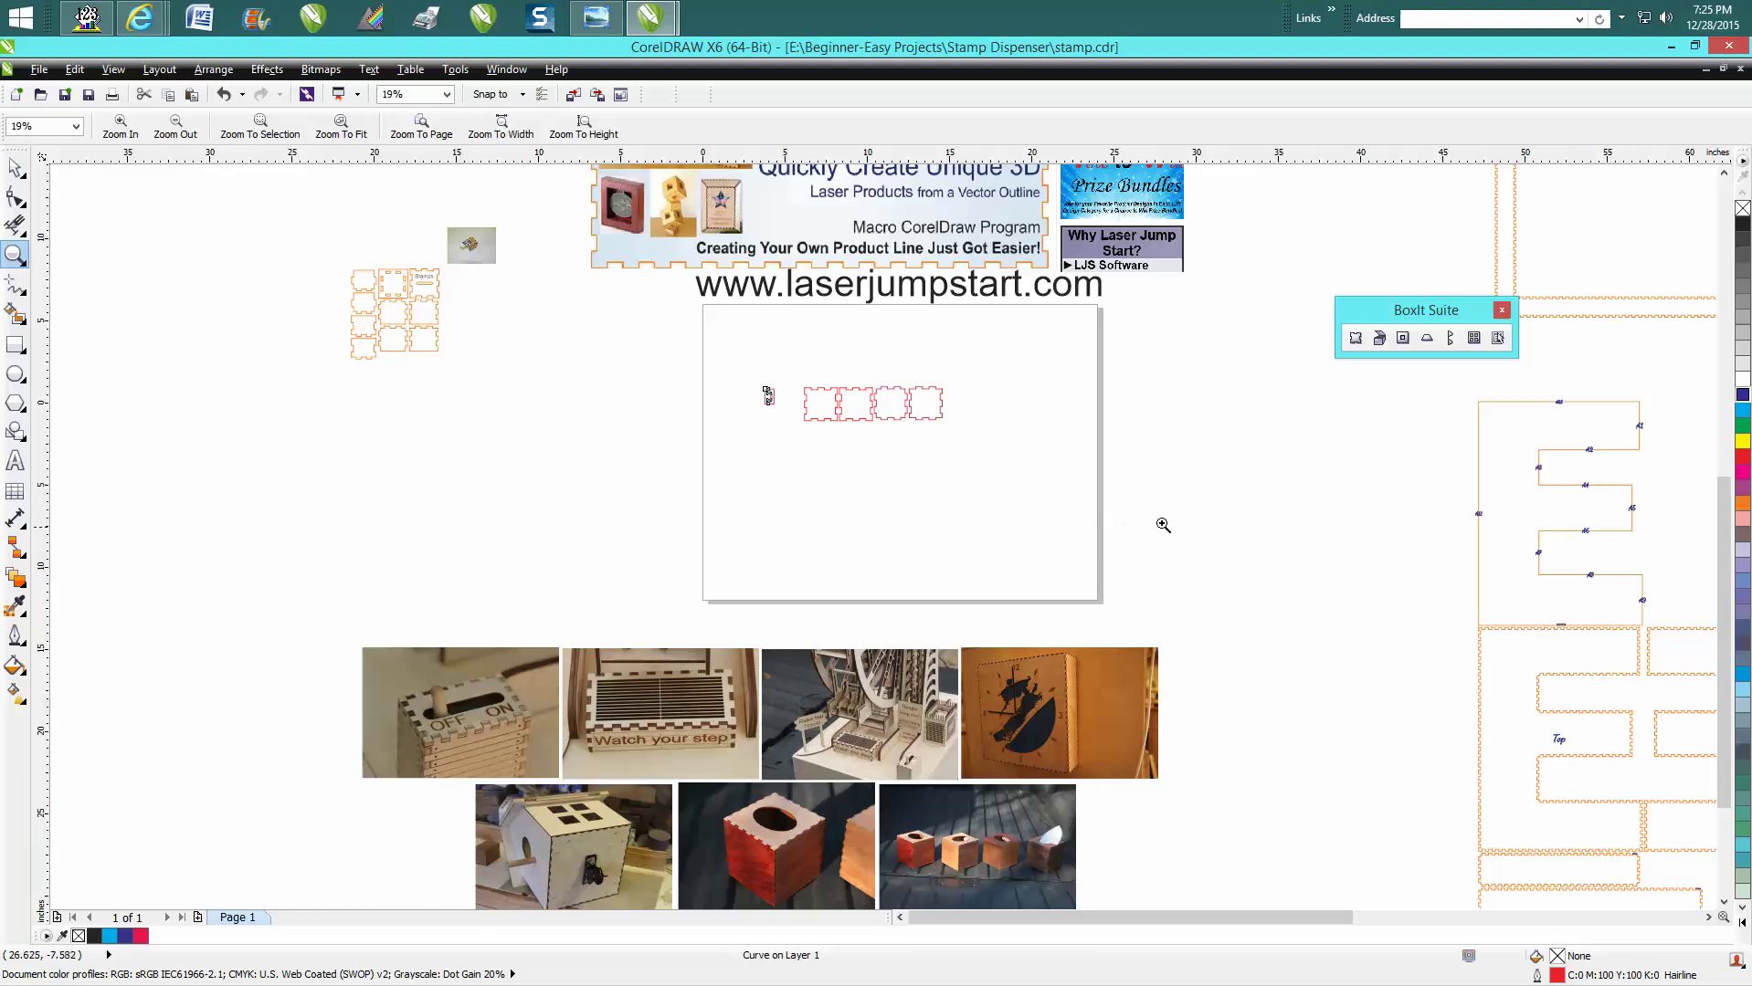
left_click_drag(1729, 539, 1722, 500)
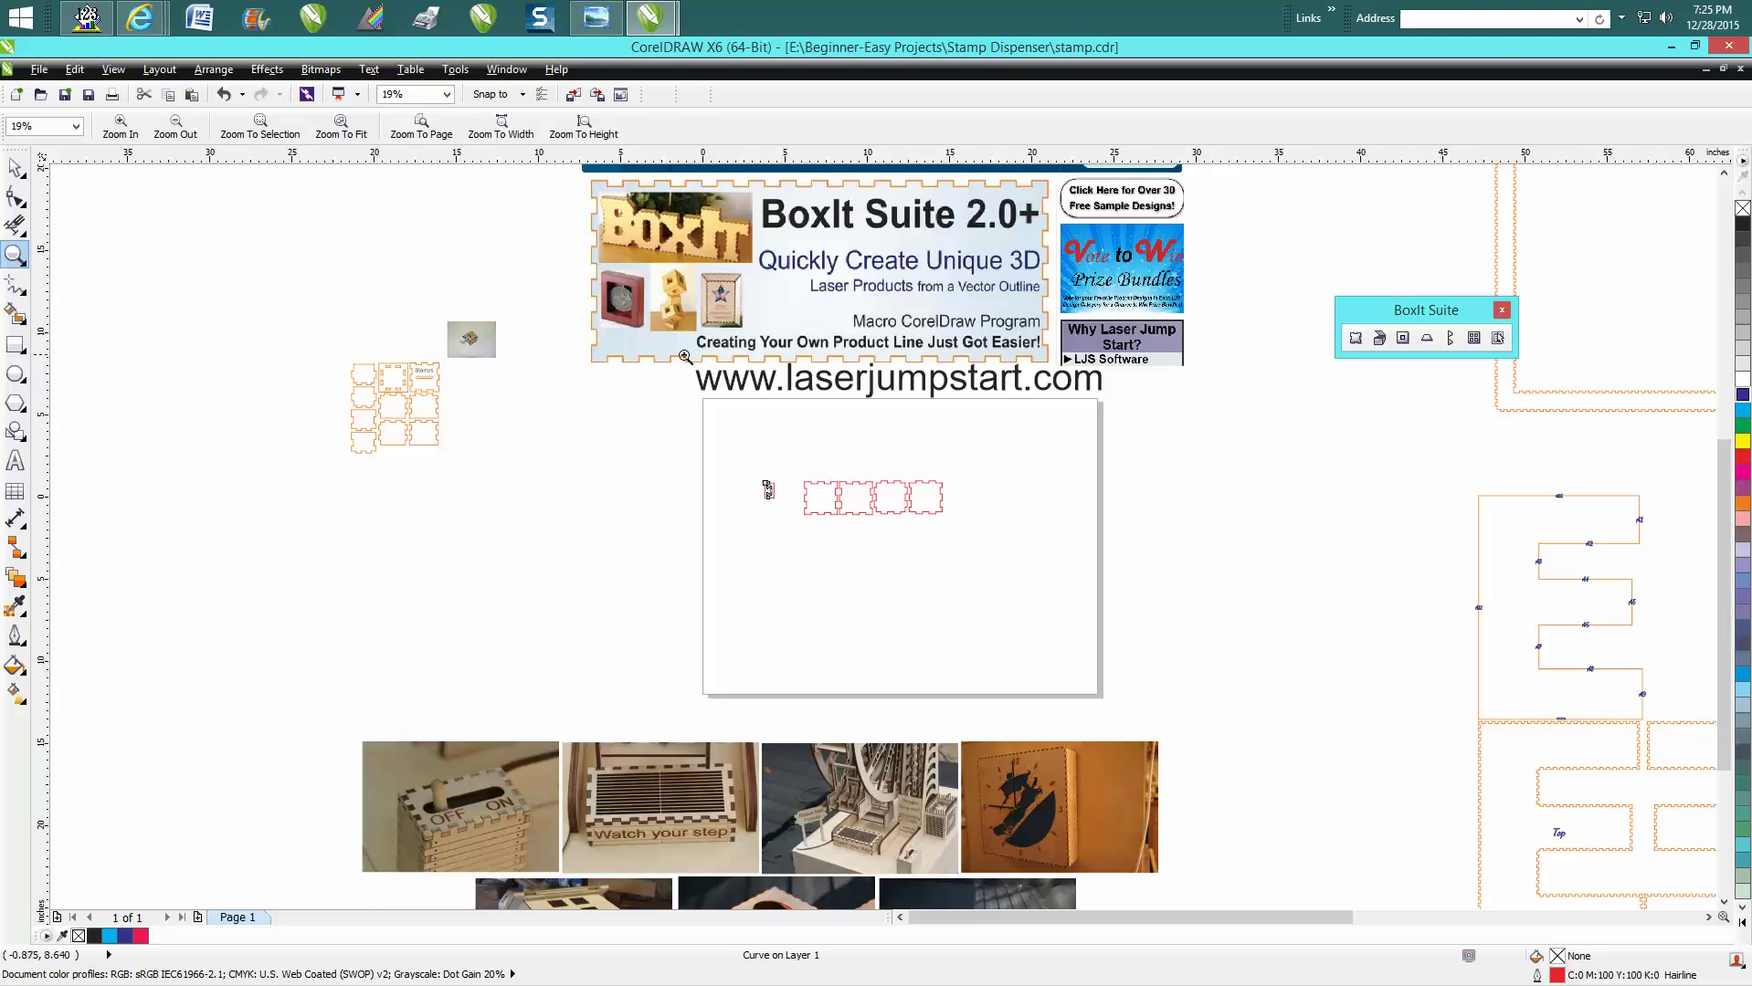
left_click_drag(684, 358, 1169, 442)
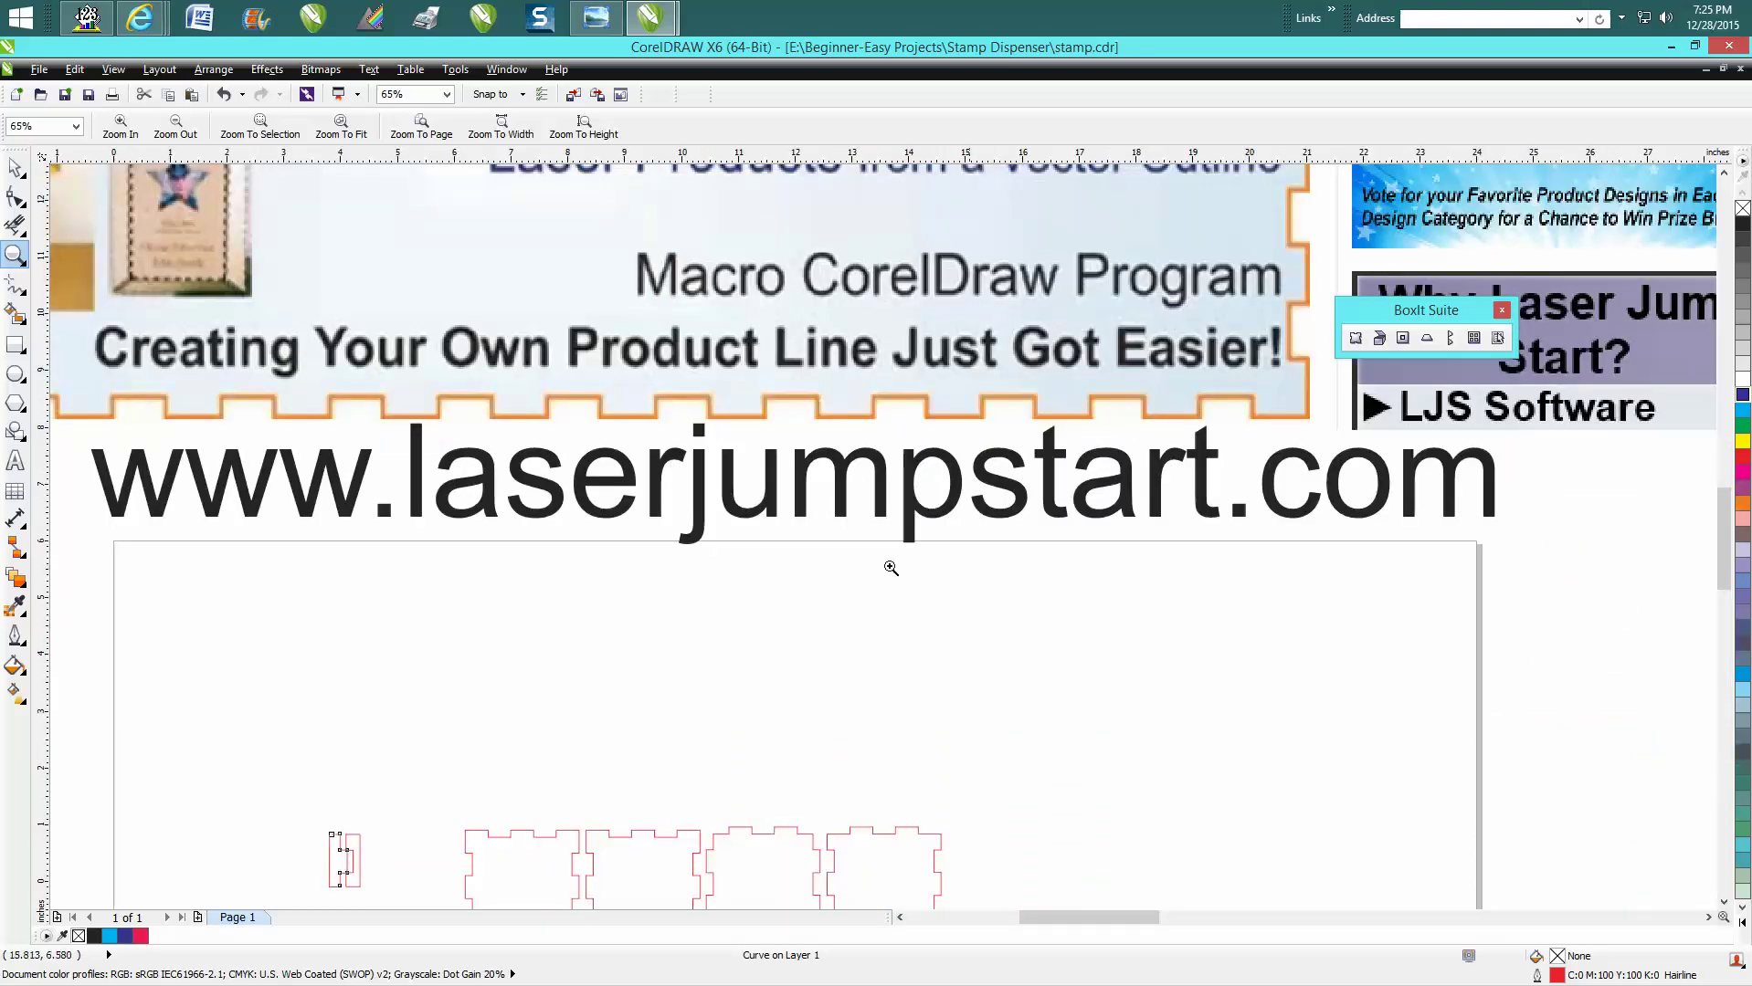